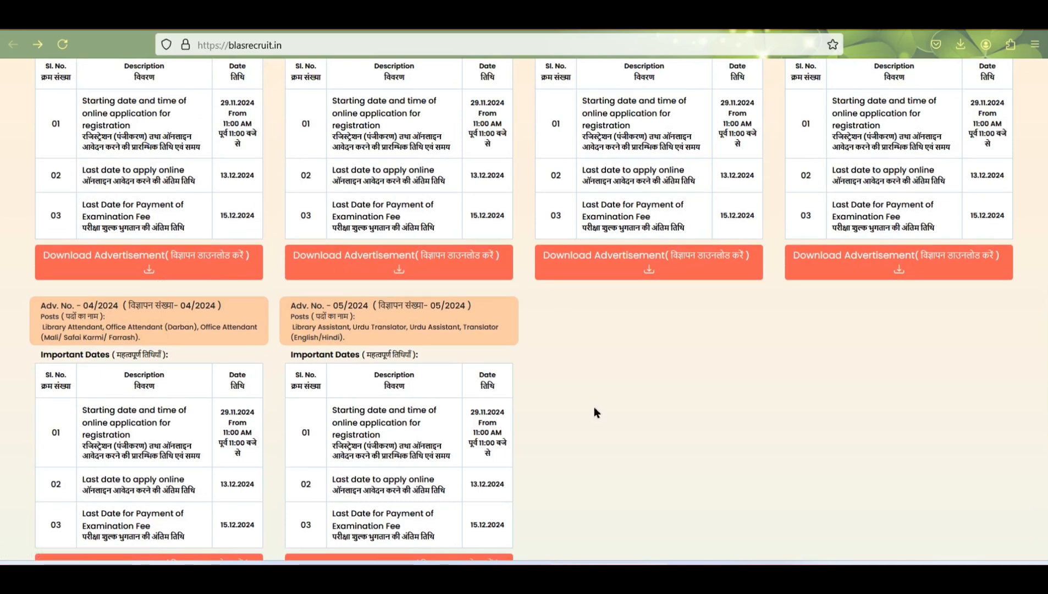
Step: Look through the advertisement dates, go to the application page, and open the new candidate registration form
scroll(594, 406, "down", 5)
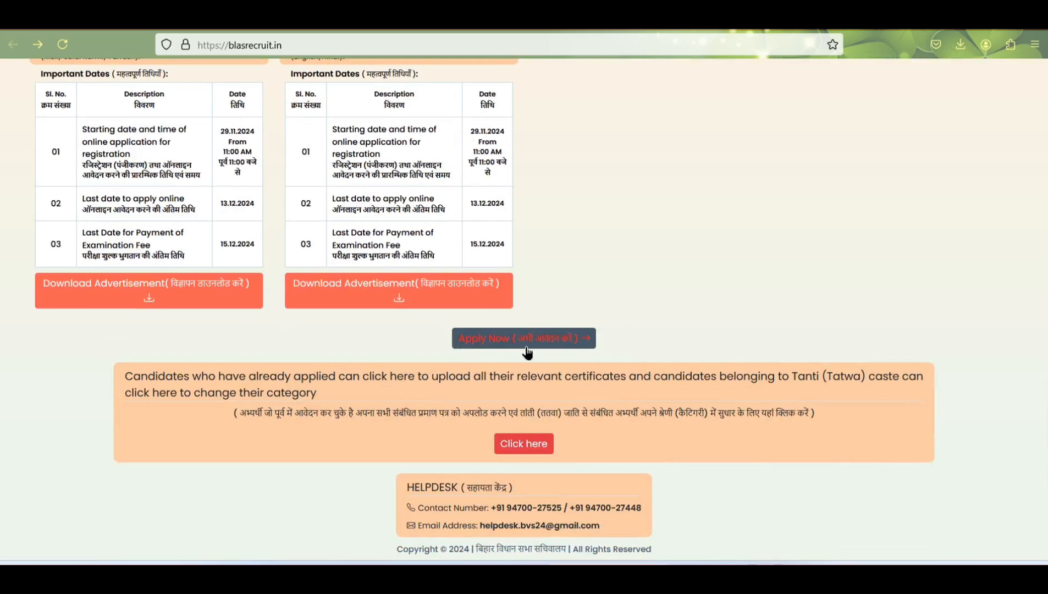
scroll(374, 198, "up", 2)
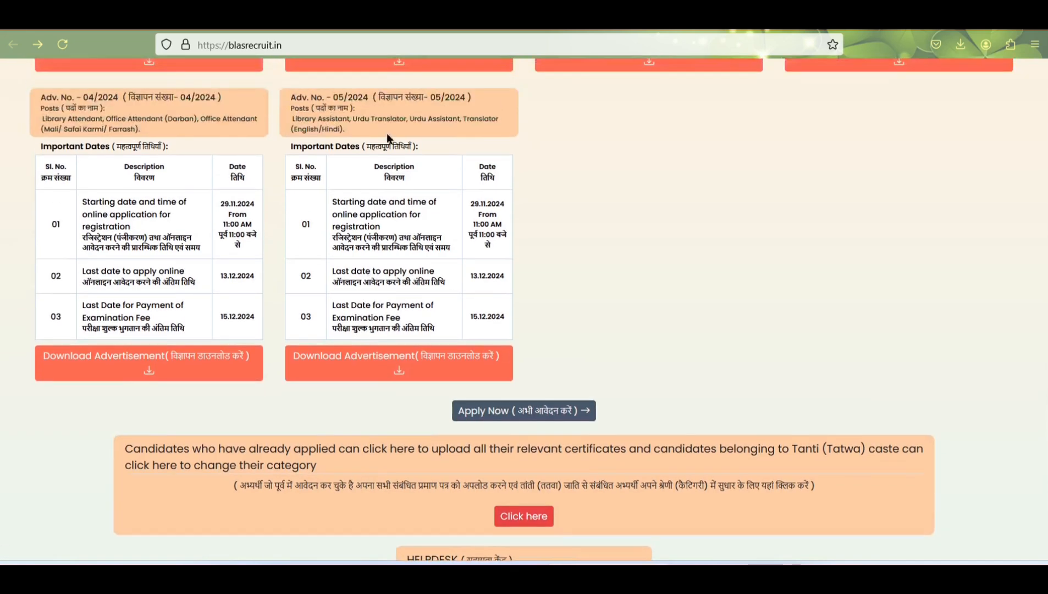
scroll(552, 323, "up", 4)
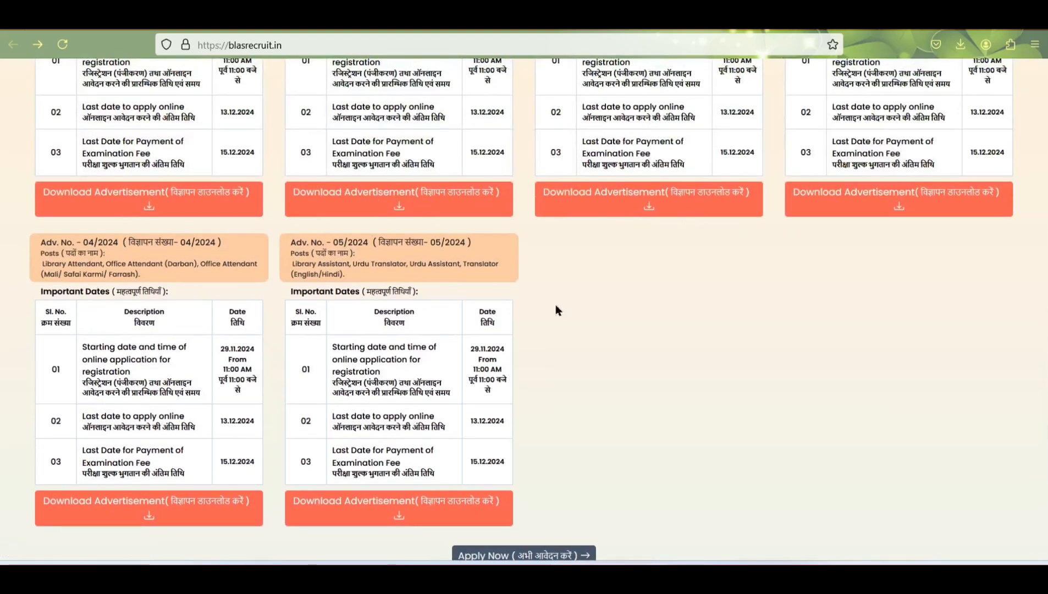
scroll(403, 119, "up", 2)
scroll(237, 127, "up", 4)
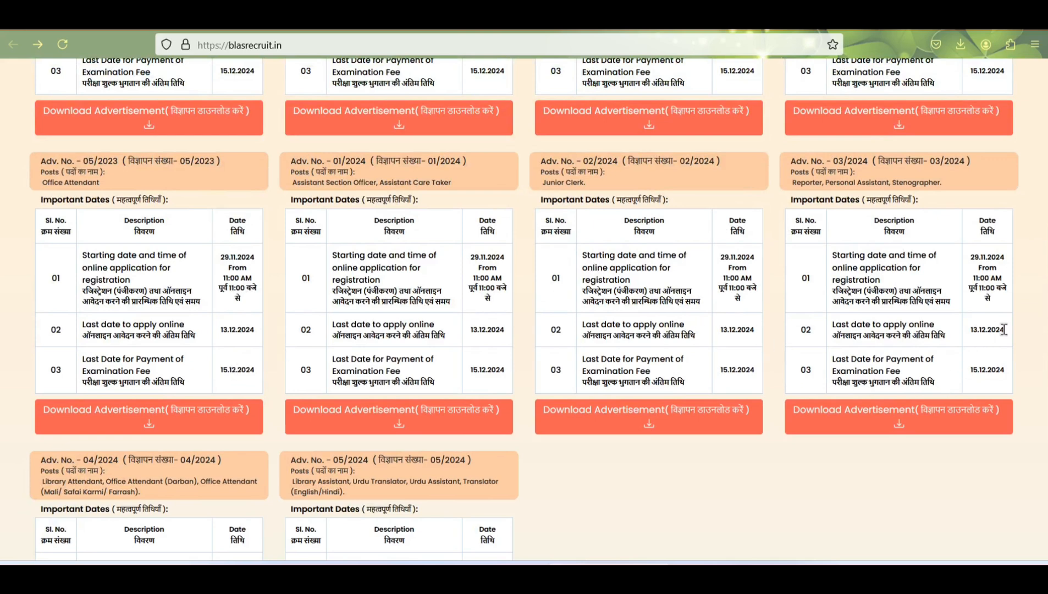
scroll(288, 393, "down", 10)
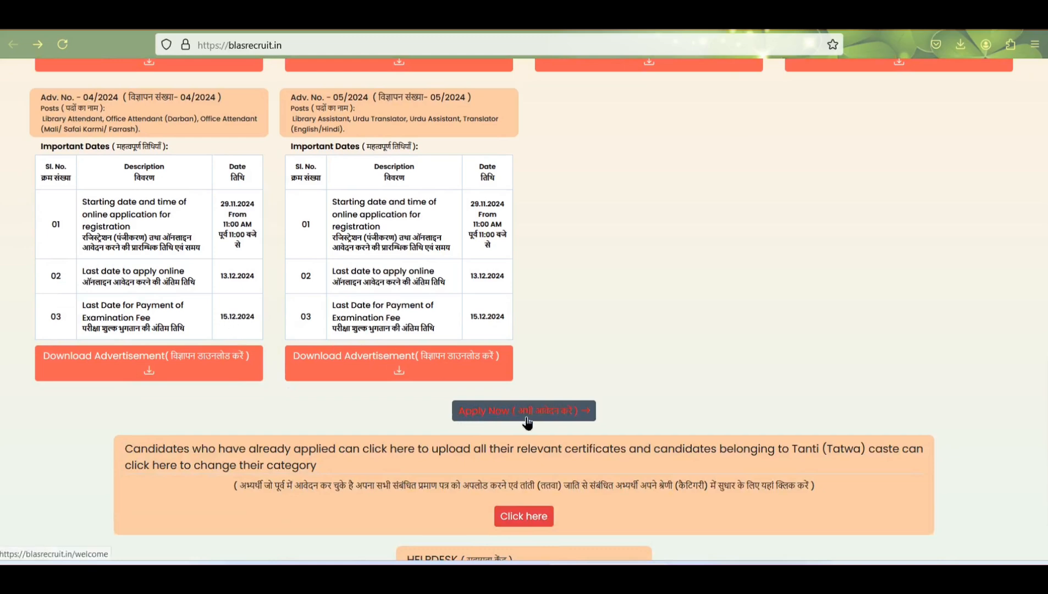
left_click(527, 421)
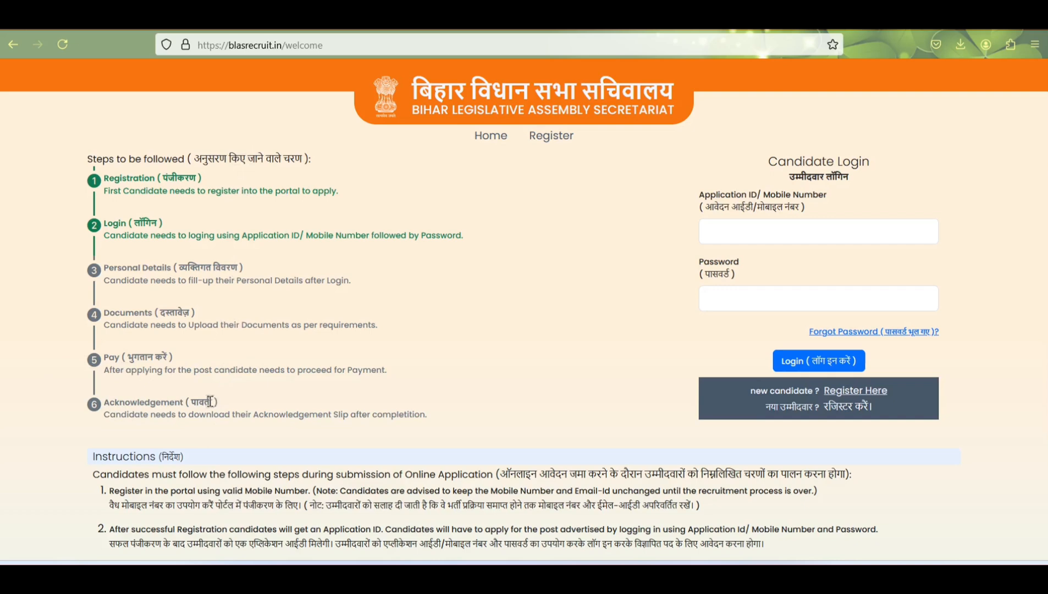
scroll(209, 401, "down", 2)
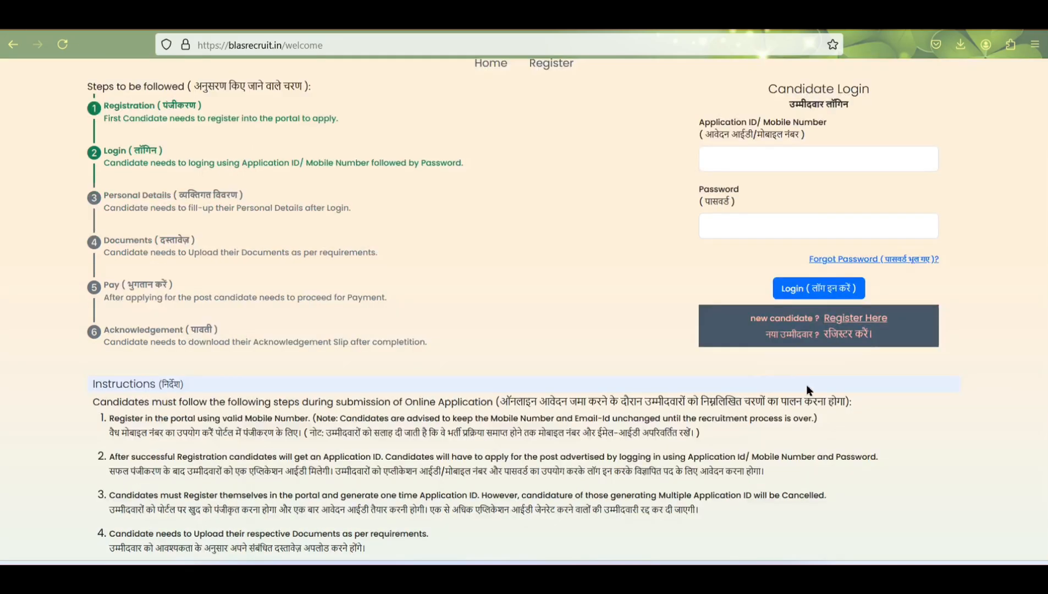
left_click(814, 336)
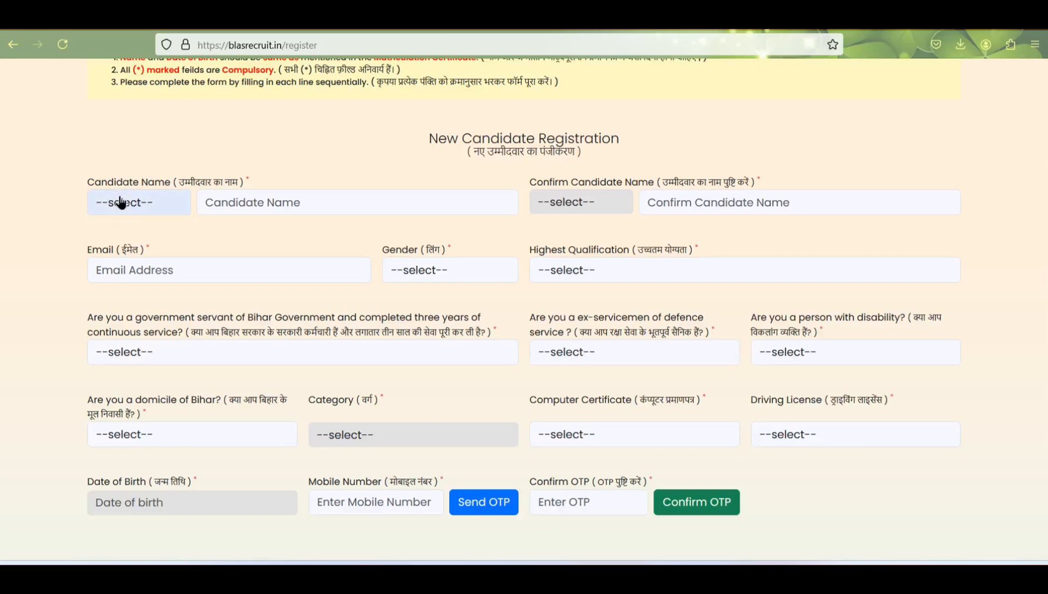
Step: Set the candidate's title to Mr. and the gender to Male in the registration form
left_click(140, 204)
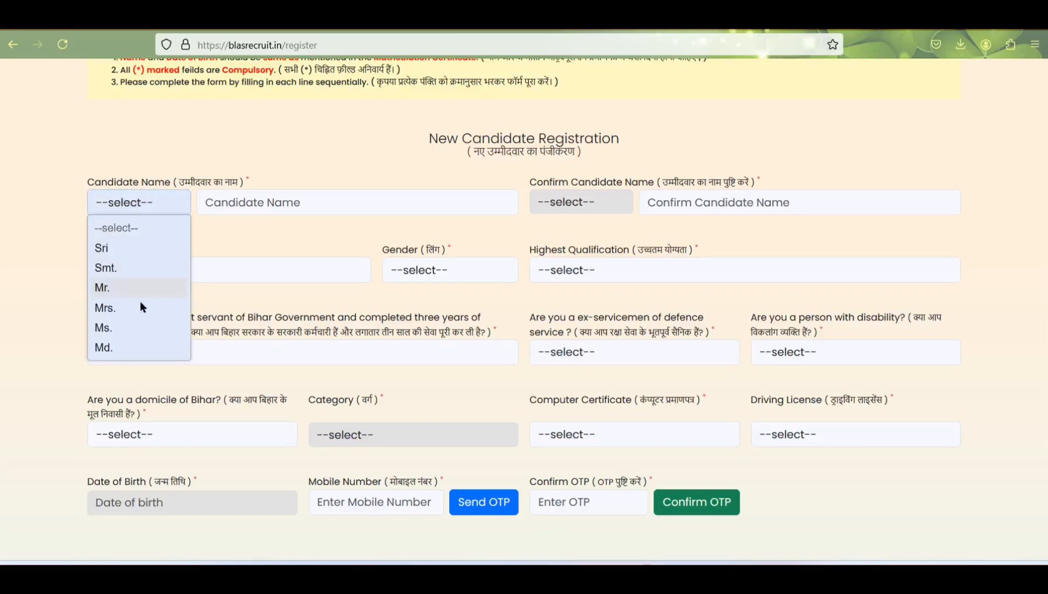
left_click(122, 286)
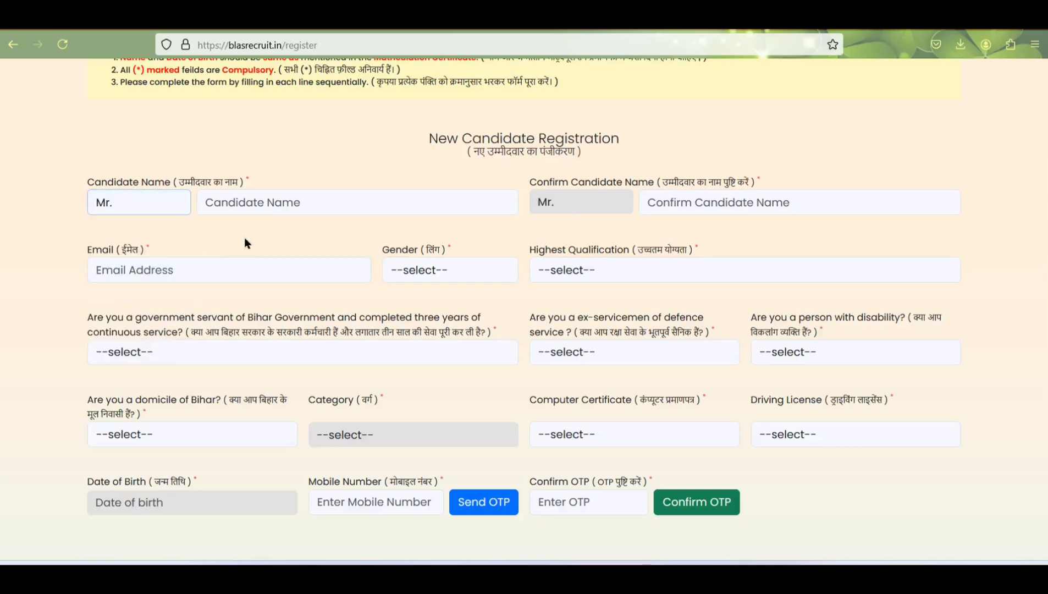
left_click(264, 199)
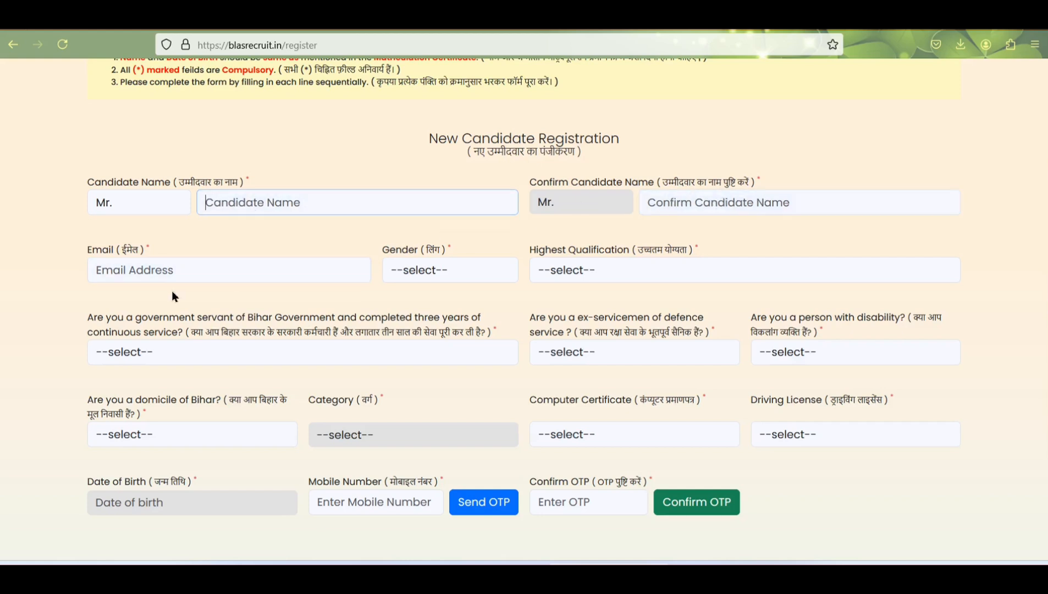
scroll(172, 291, "down", 3)
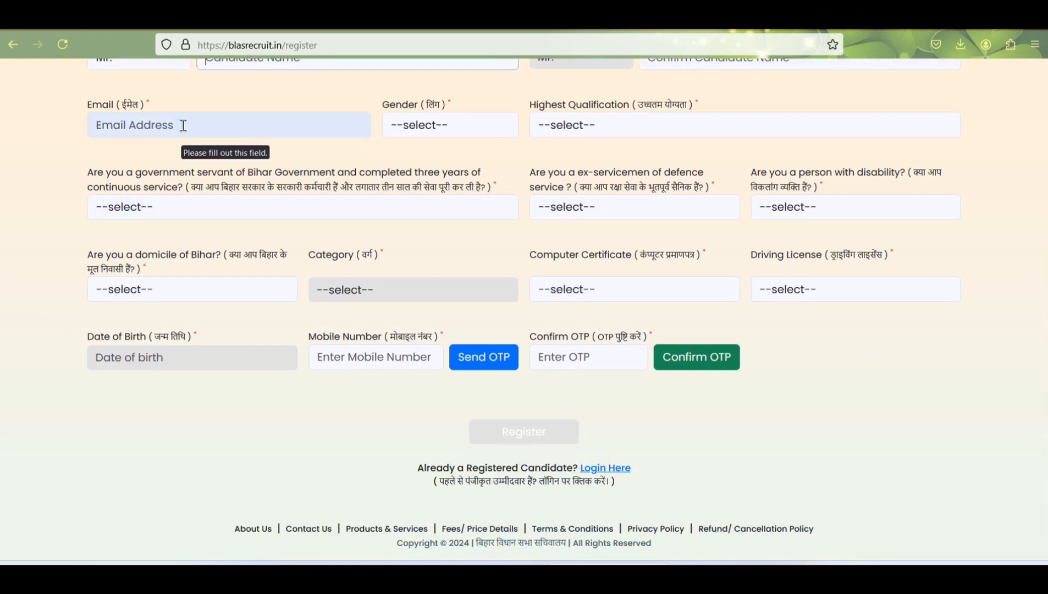
left_click(440, 128)
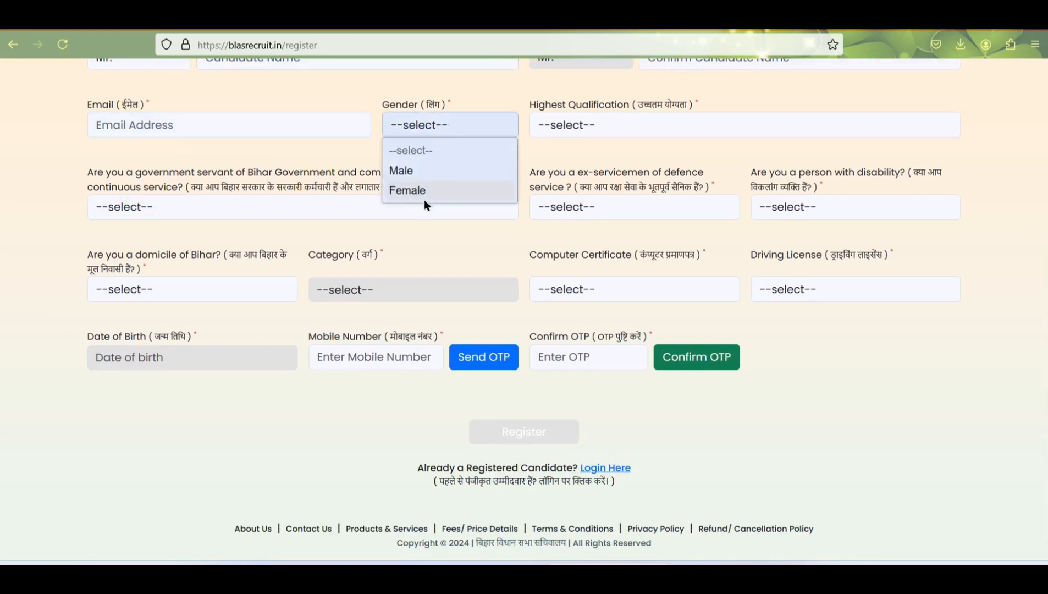
left_click(410, 169)
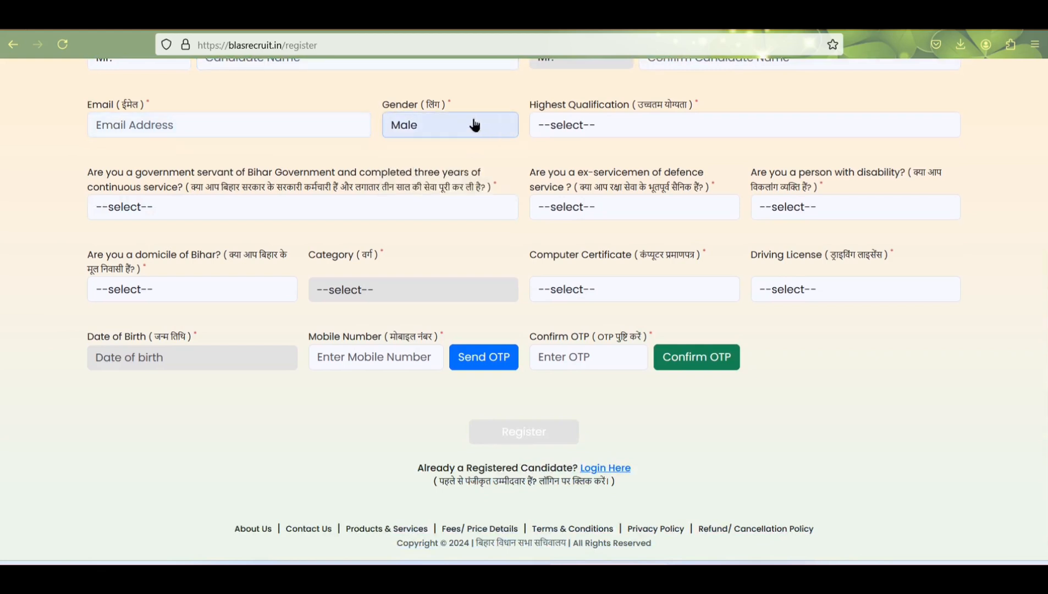
Step: Set the highest qualification to Graduate or Equivalent and answer No to having applied for the 01/2019 Reporter post
left_click(599, 131)
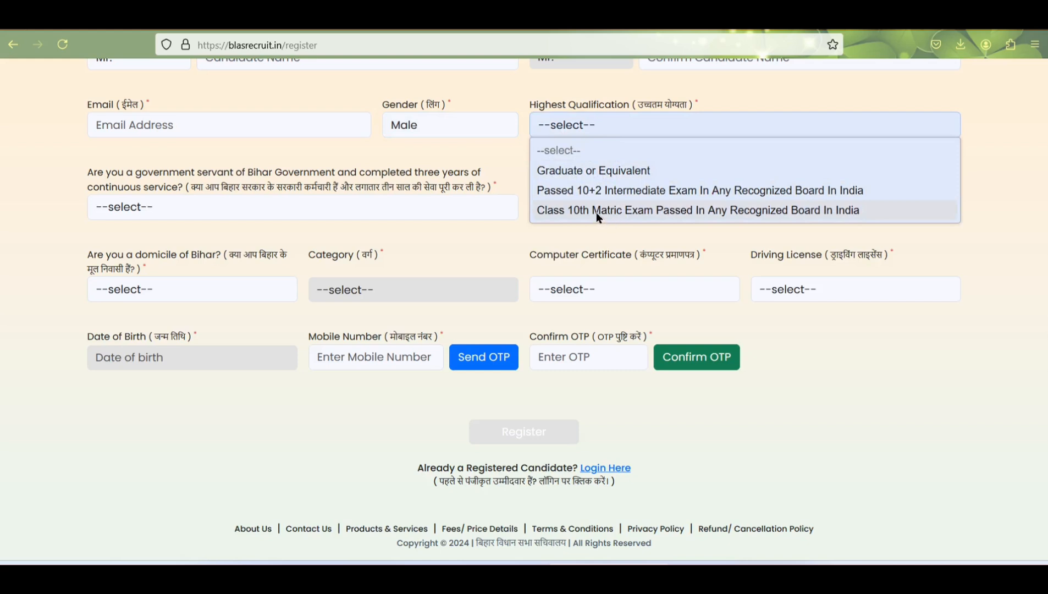
left_click(589, 173)
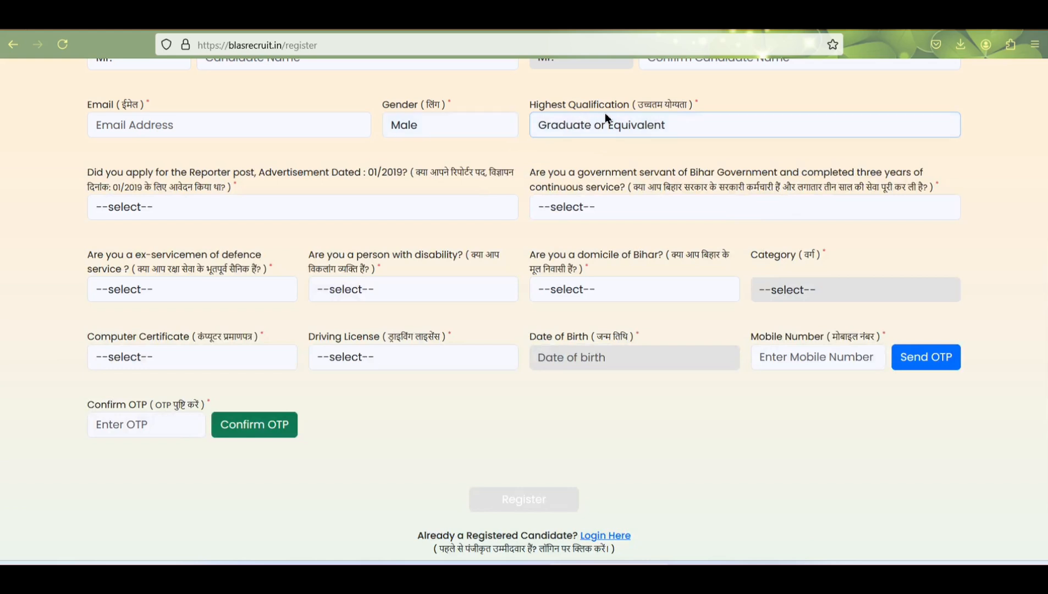
left_click(204, 208)
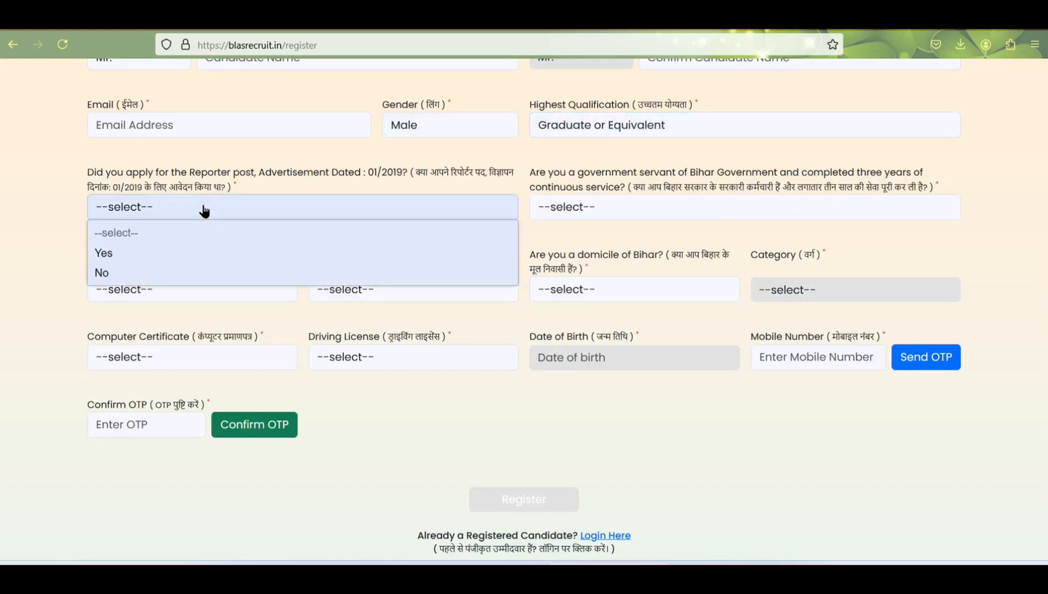
left_click(166, 265)
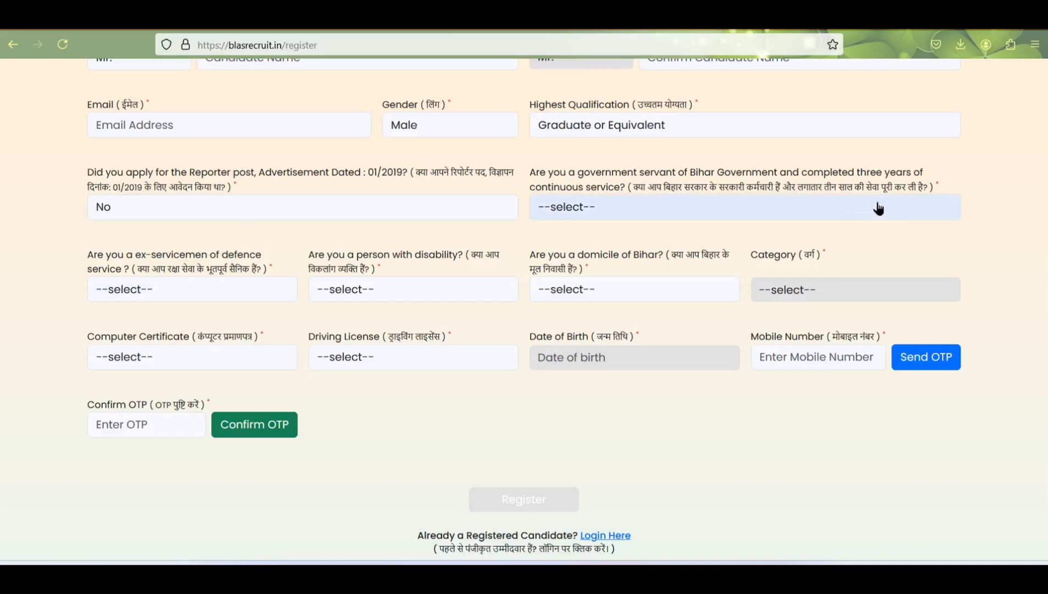
Step: Answer No to the Bihar government servant, ex-servicemen and disability questions
left_click(581, 215)
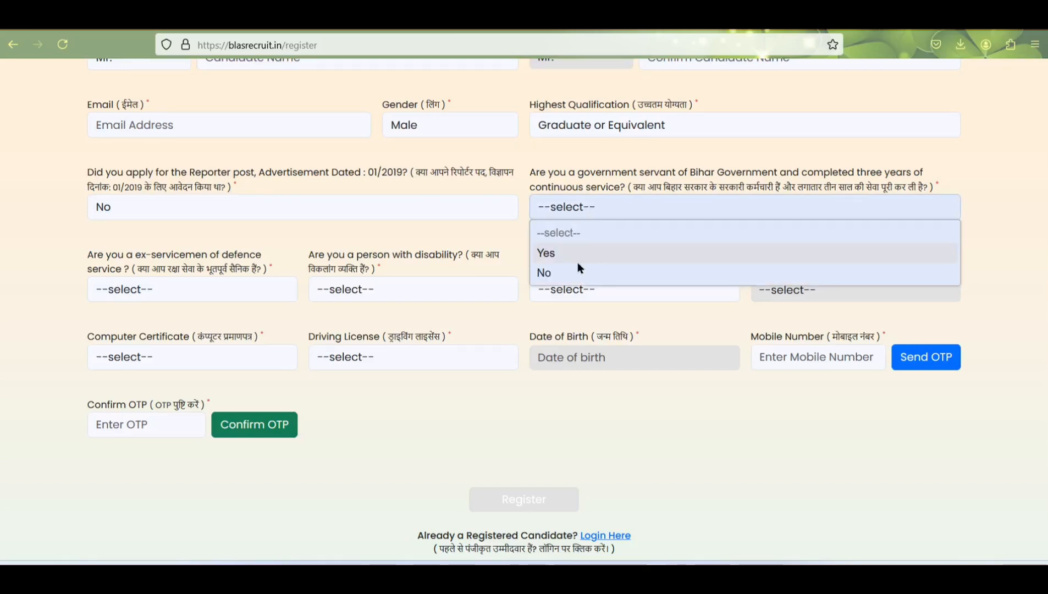
left_click(549, 273)
scroll(206, 285, "down", 2)
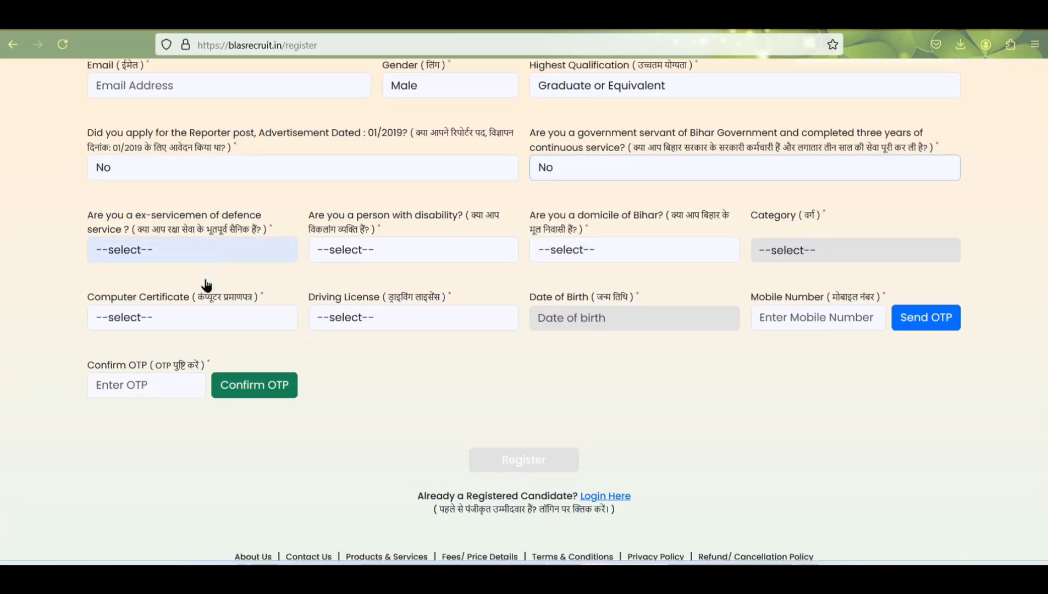
left_click(174, 229)
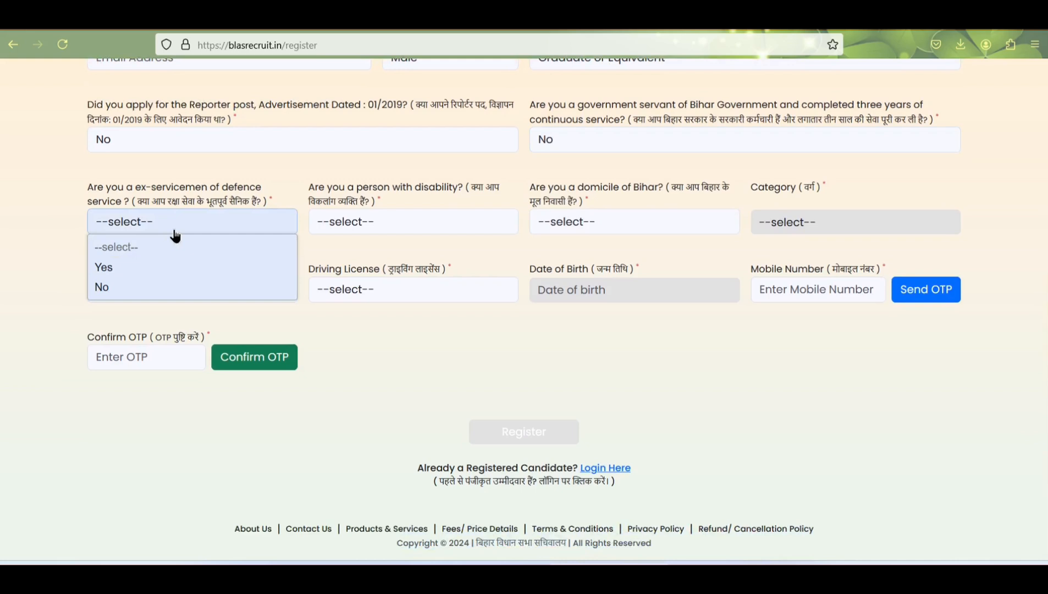
left_click(149, 287)
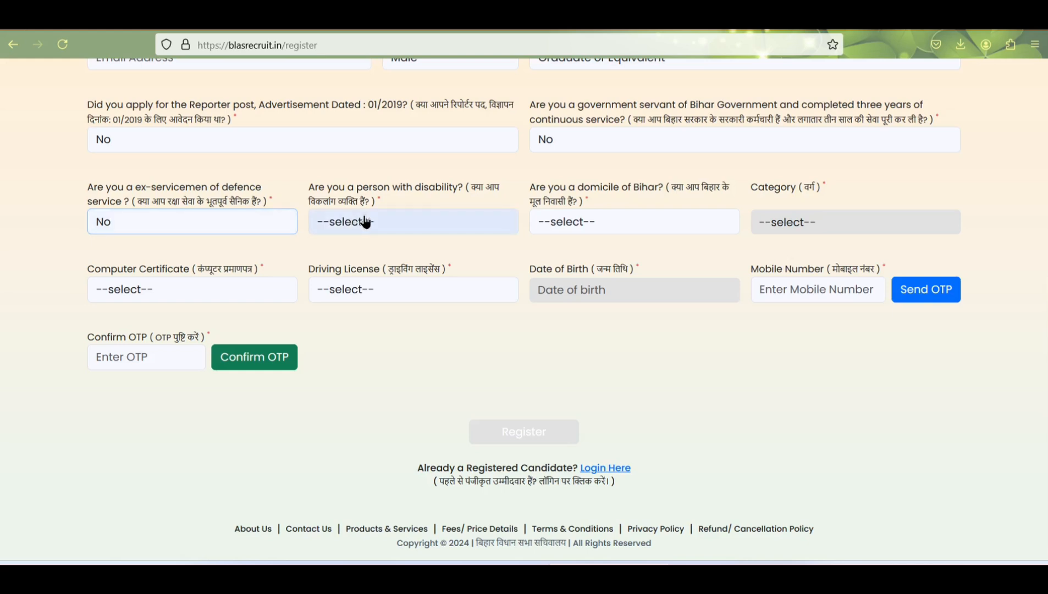
left_click(392, 220)
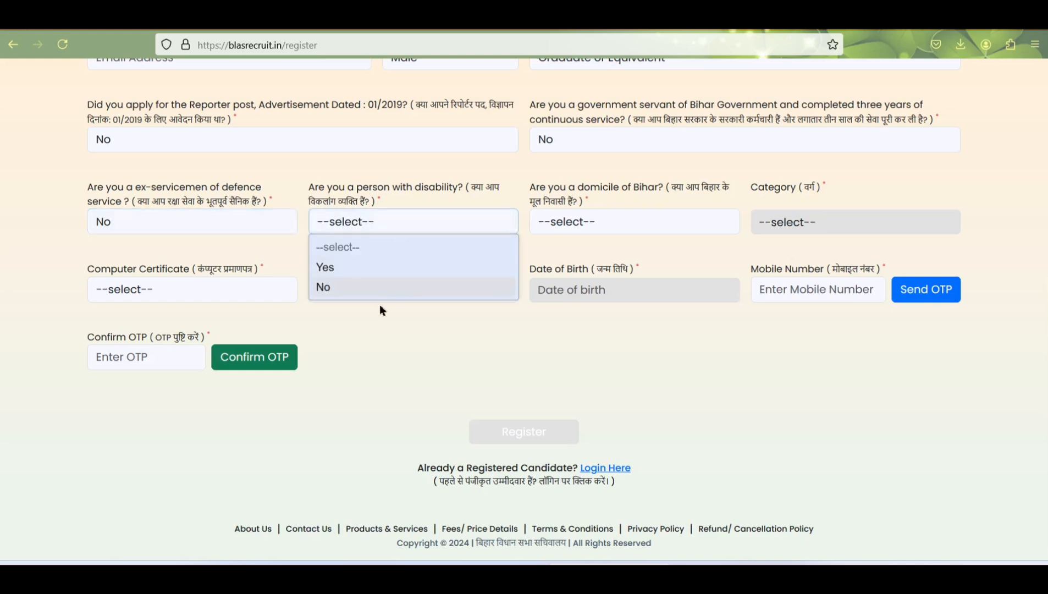
left_click(352, 287)
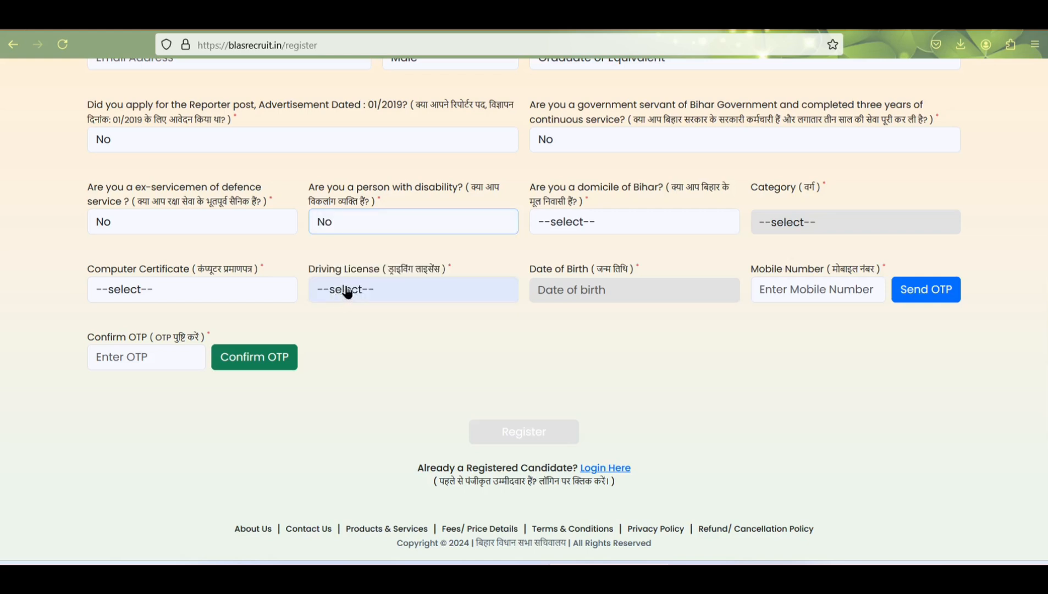
Step: Answer Yes to the Bihar domicile question and show the available category options
left_click(599, 226)
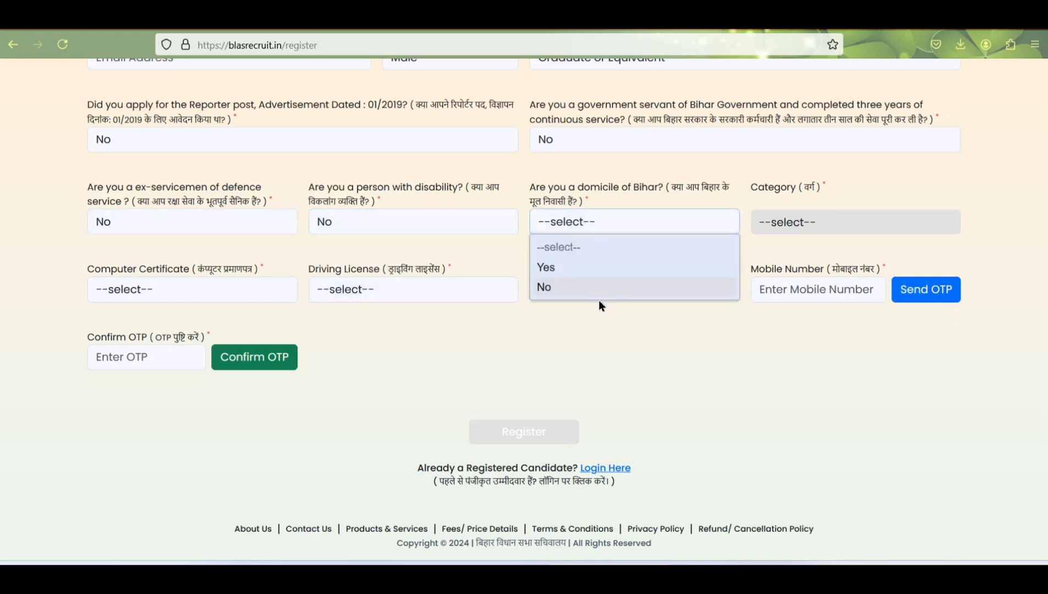
left_click(561, 267)
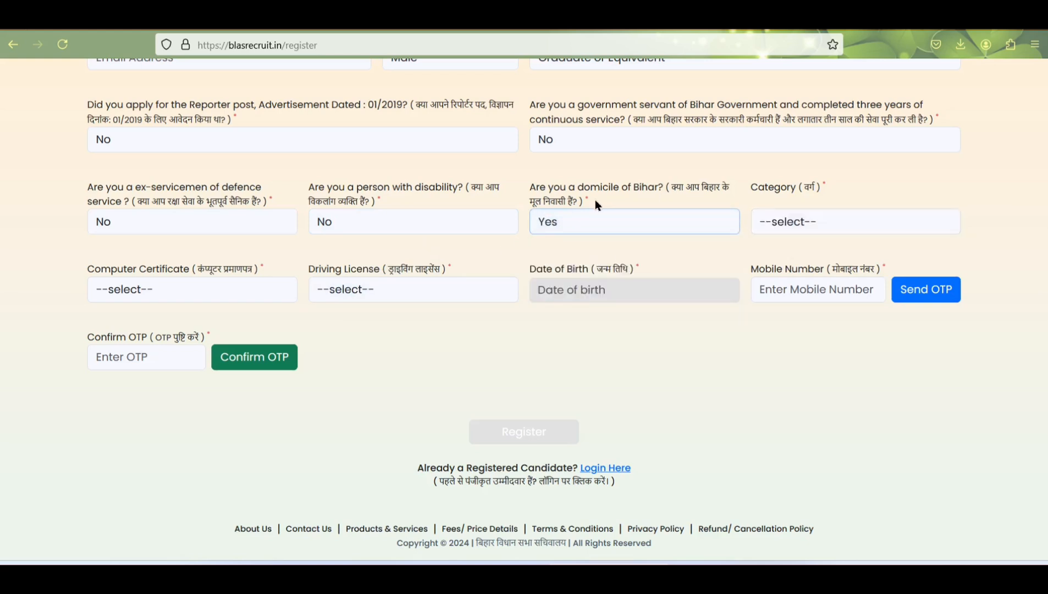
left_click(791, 226)
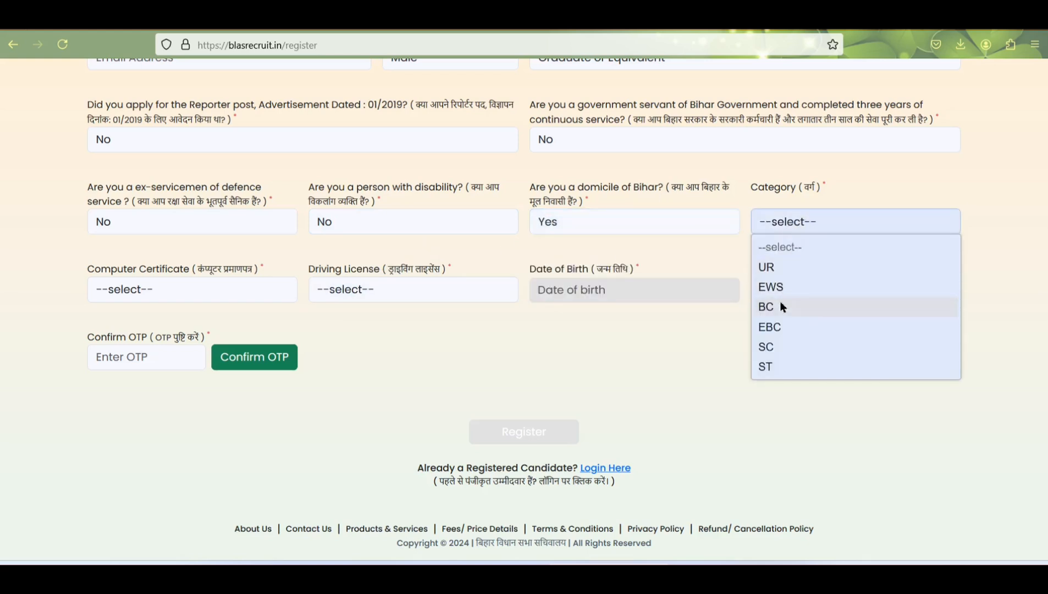
Step: Change the Bihar domicile answer to No and choose JHARKHAND as the state
left_click(582, 217)
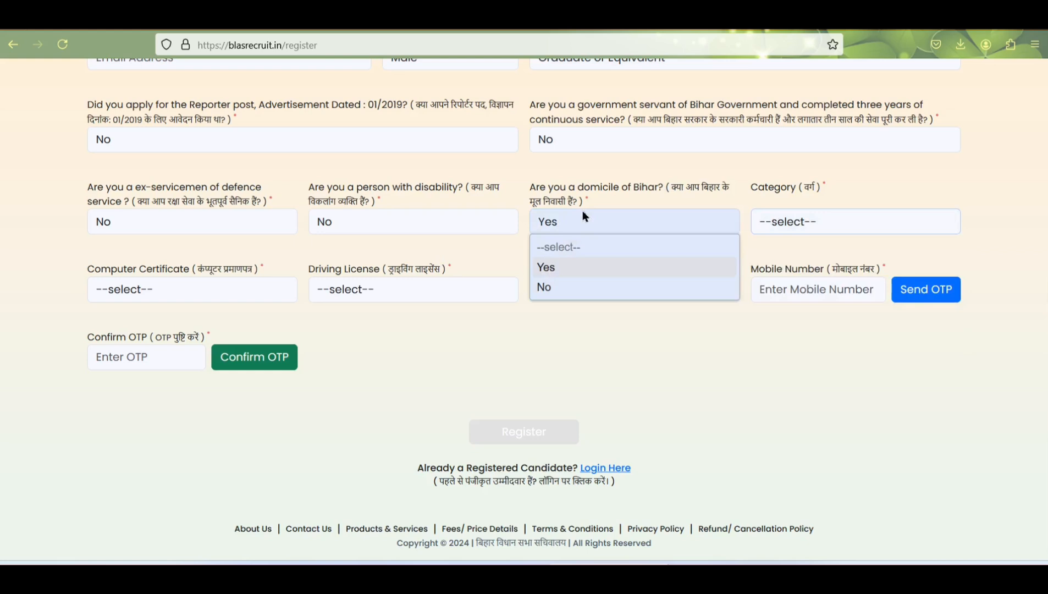
left_click(559, 286)
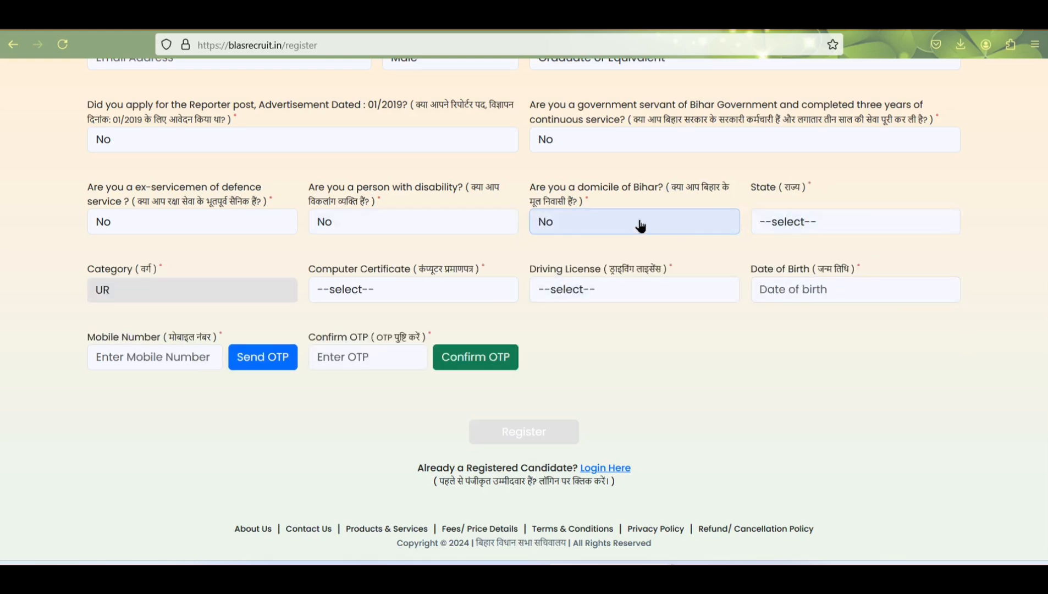
left_click(788, 222)
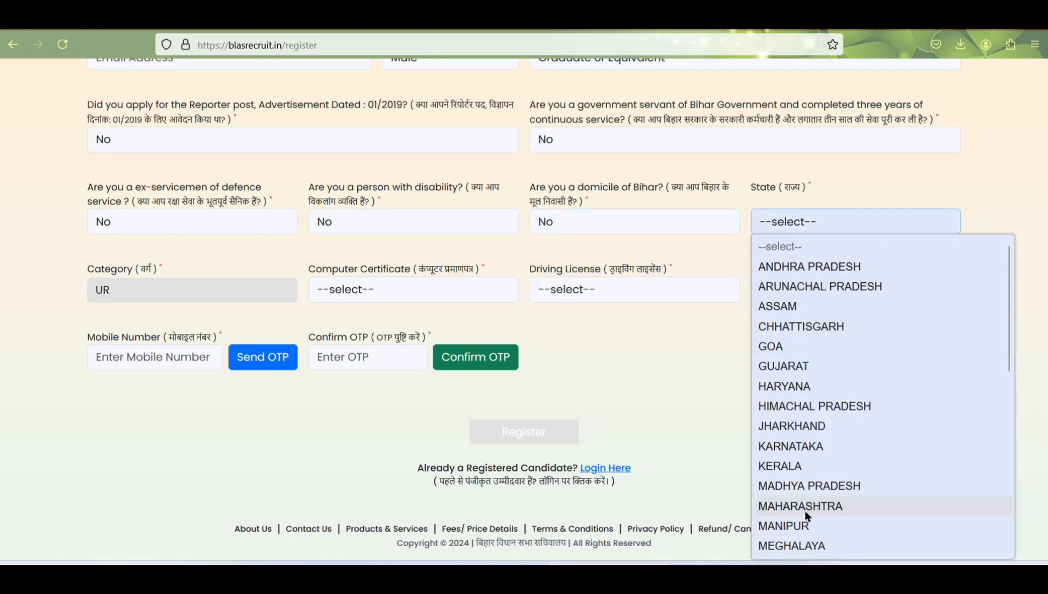
scroll(805, 515, "down", 2)
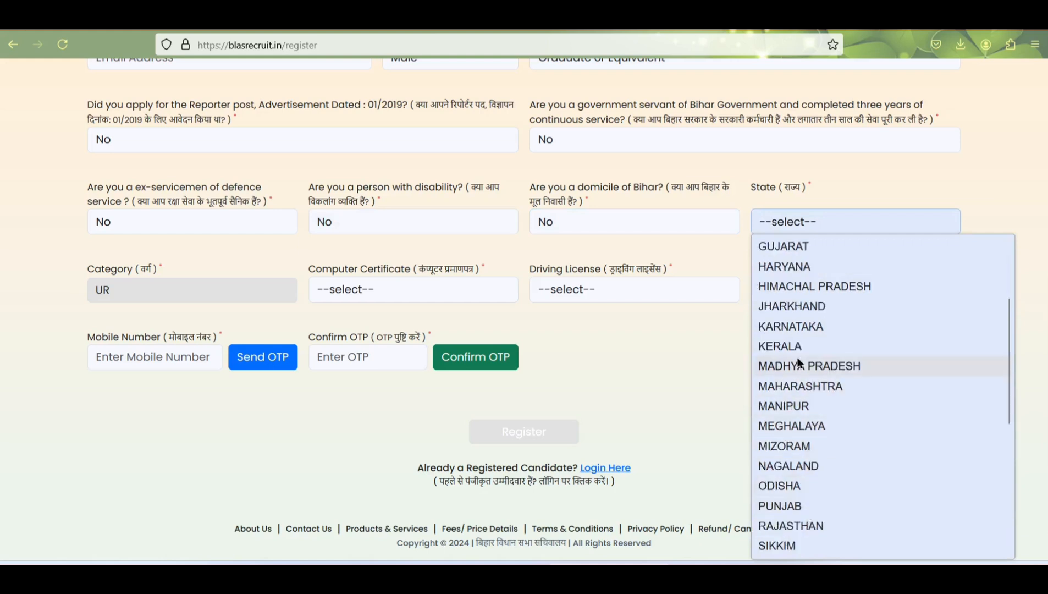
left_click(796, 308)
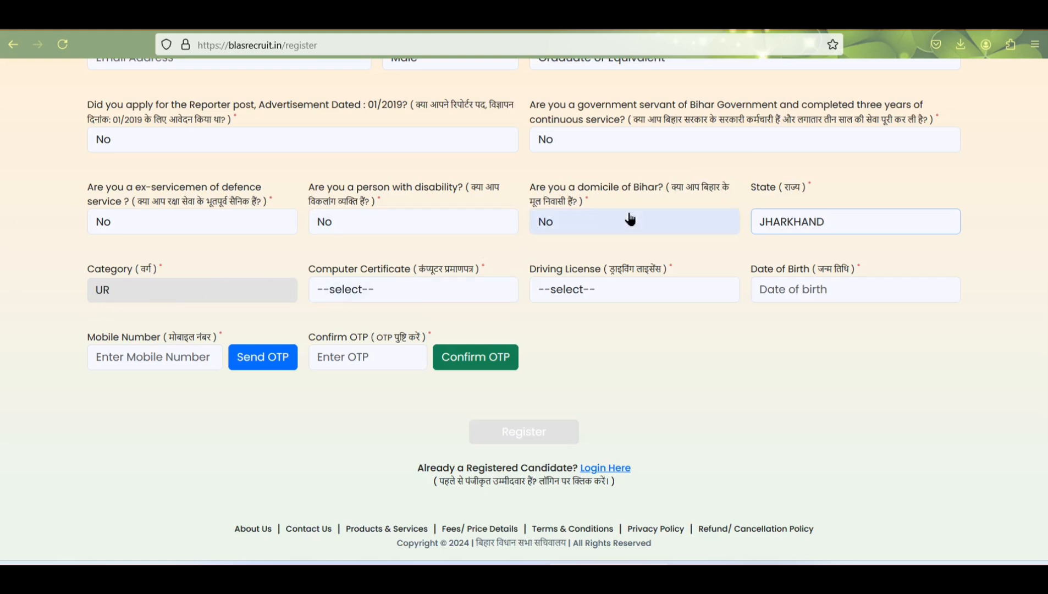
left_click(579, 226)
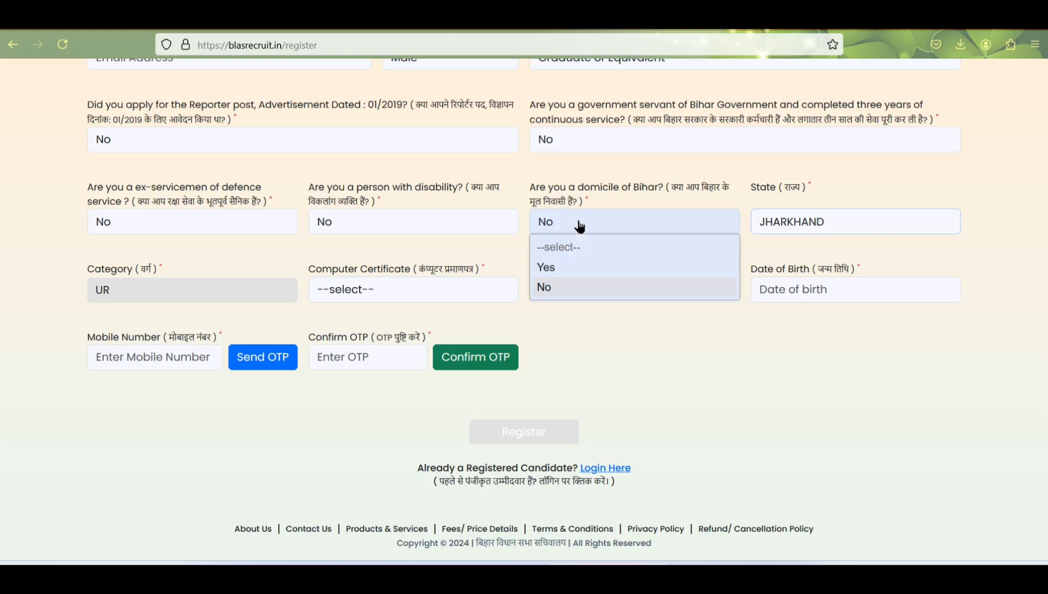
left_click(561, 267)
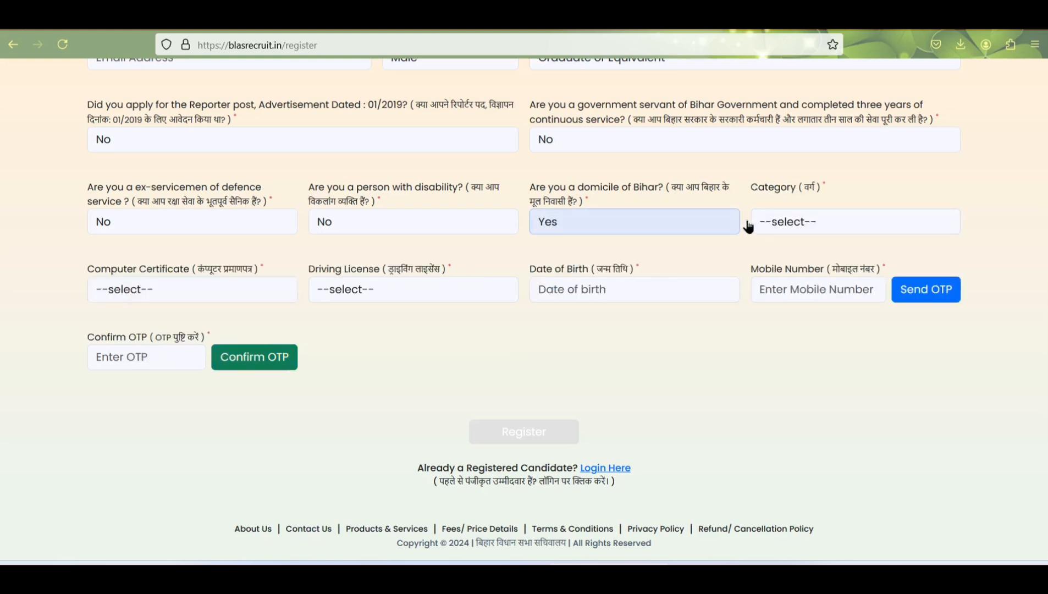
left_click(783, 227)
left_click(591, 226)
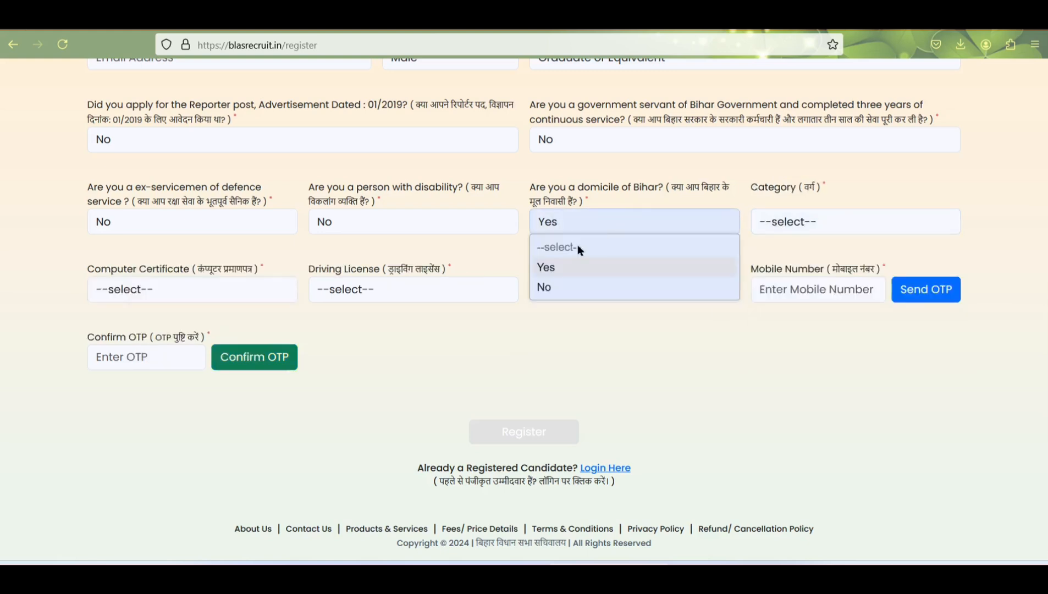
left_click(546, 287)
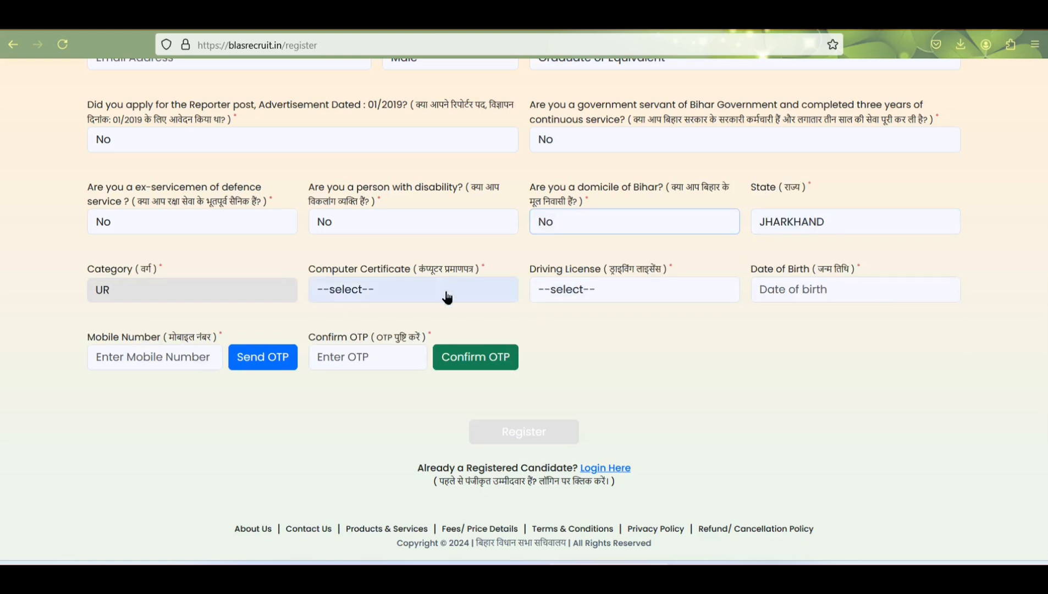
Step: Check the available computer certificate options and set the driving license answer to No
left_click(414, 294)
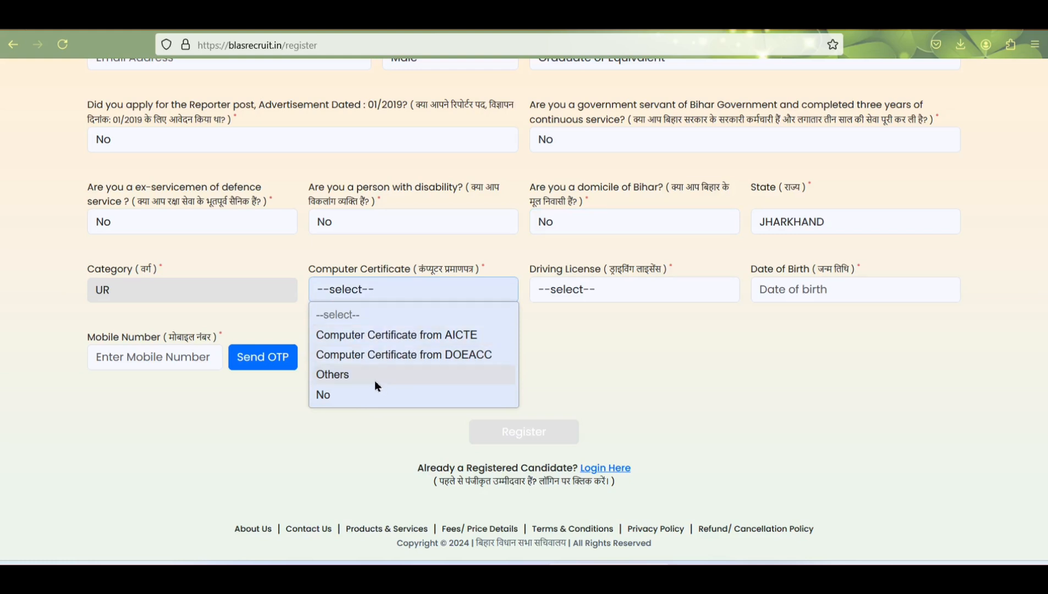
left_click(589, 324)
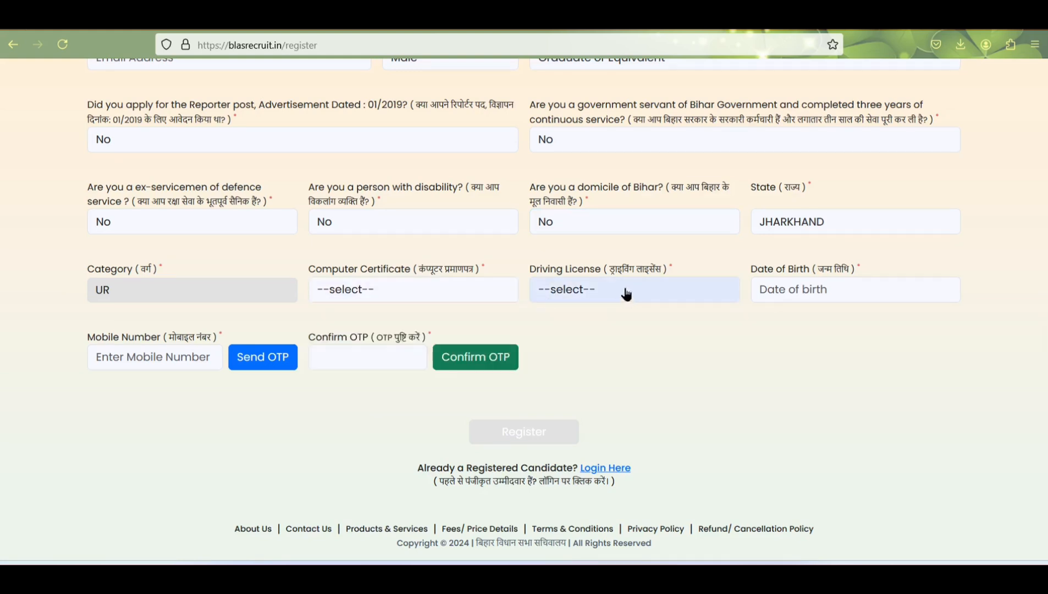
left_click(624, 297)
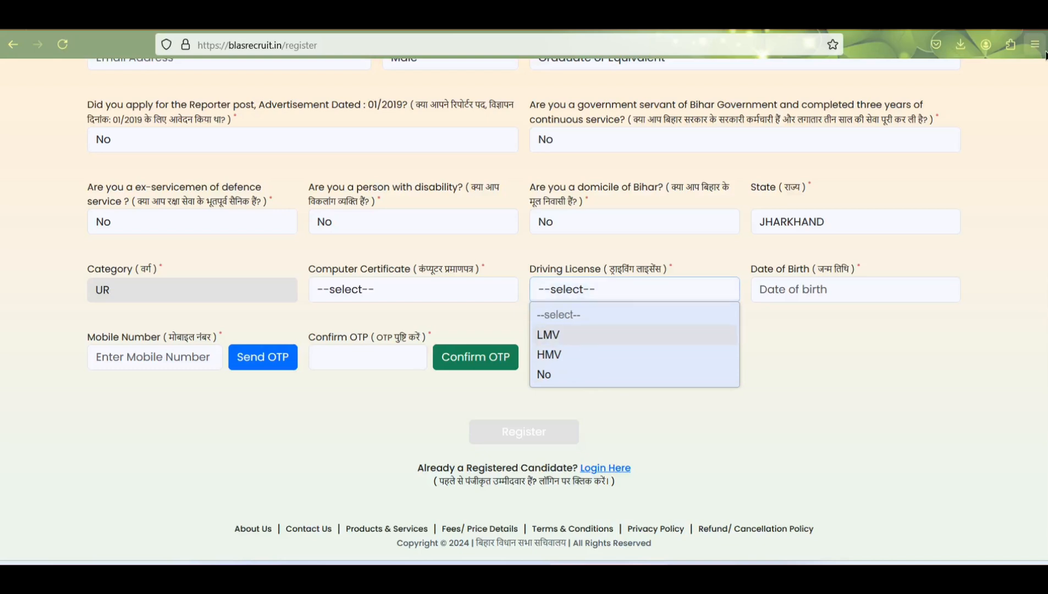
left_click(573, 372)
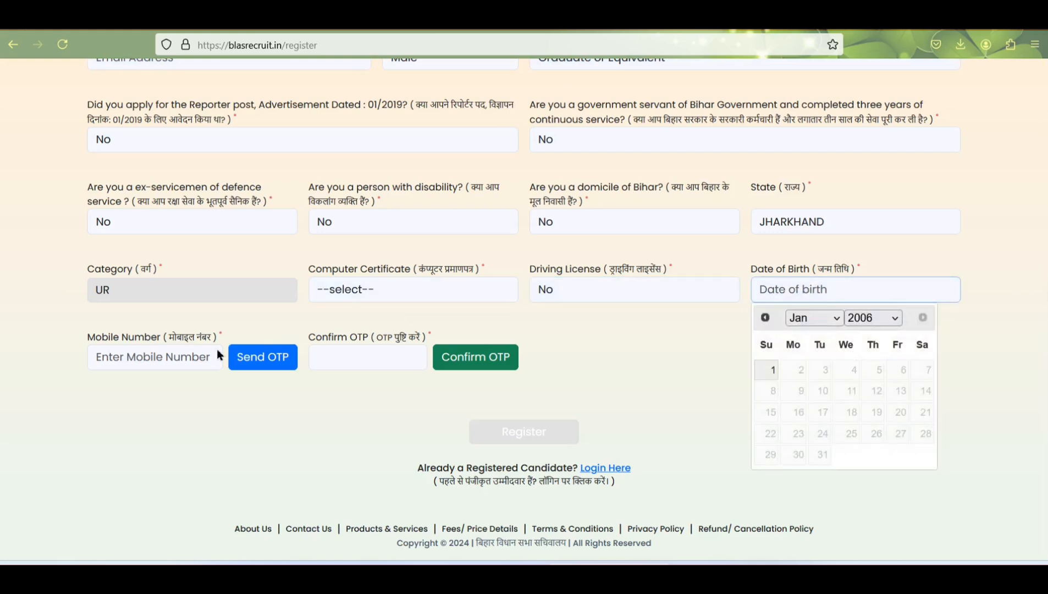
Step: Enter the mobile number and its OTP verification code, and submit the candidate registration
left_click(150, 367)
left_click(370, 347)
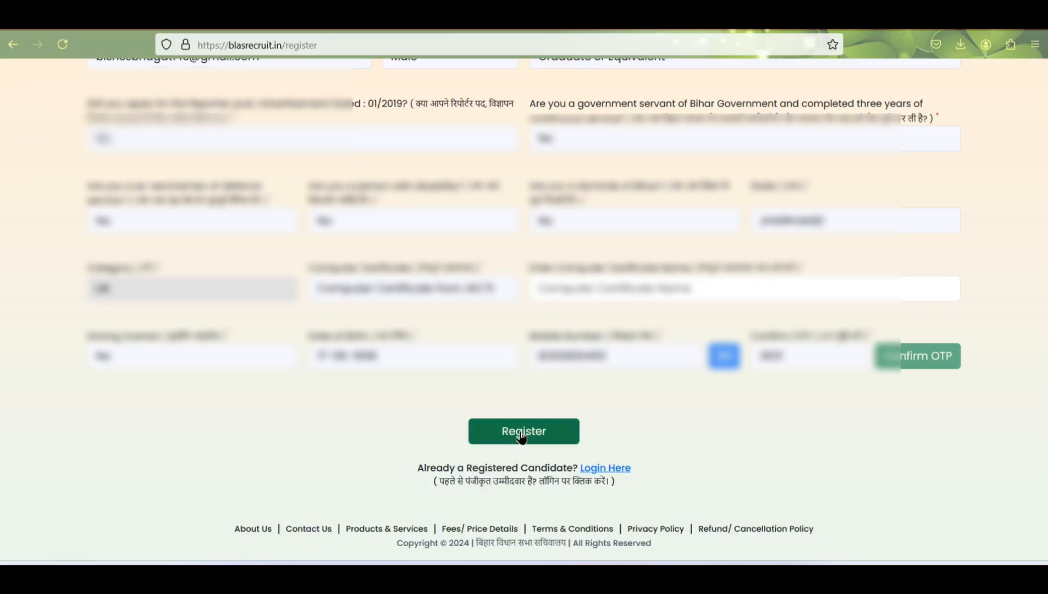
left_click(520, 432)
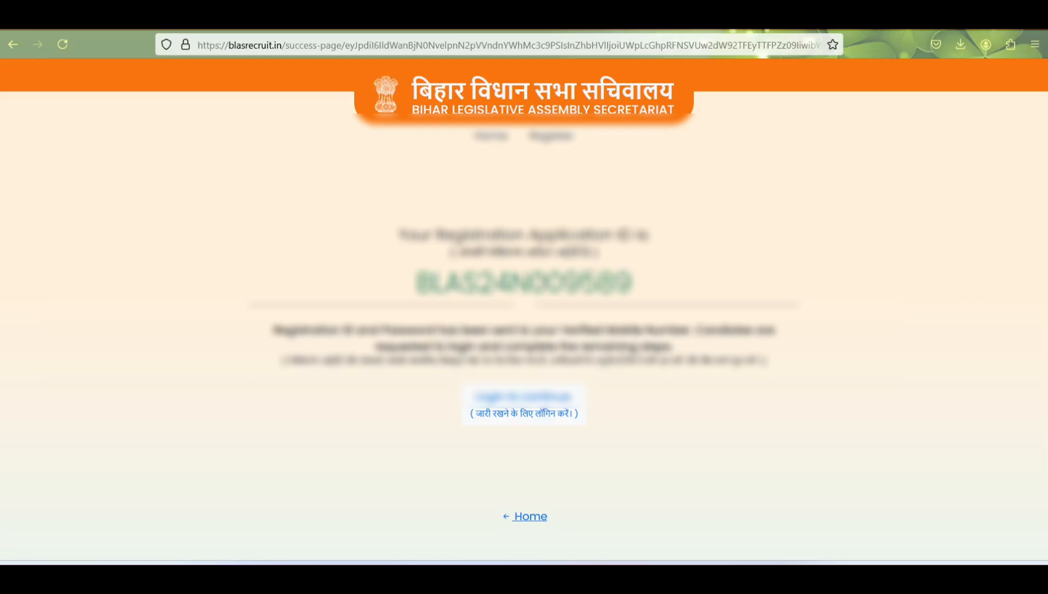
Step: Highlight the registration application ID on the confirmation page
left_click_drag(416, 283, 703, 279)
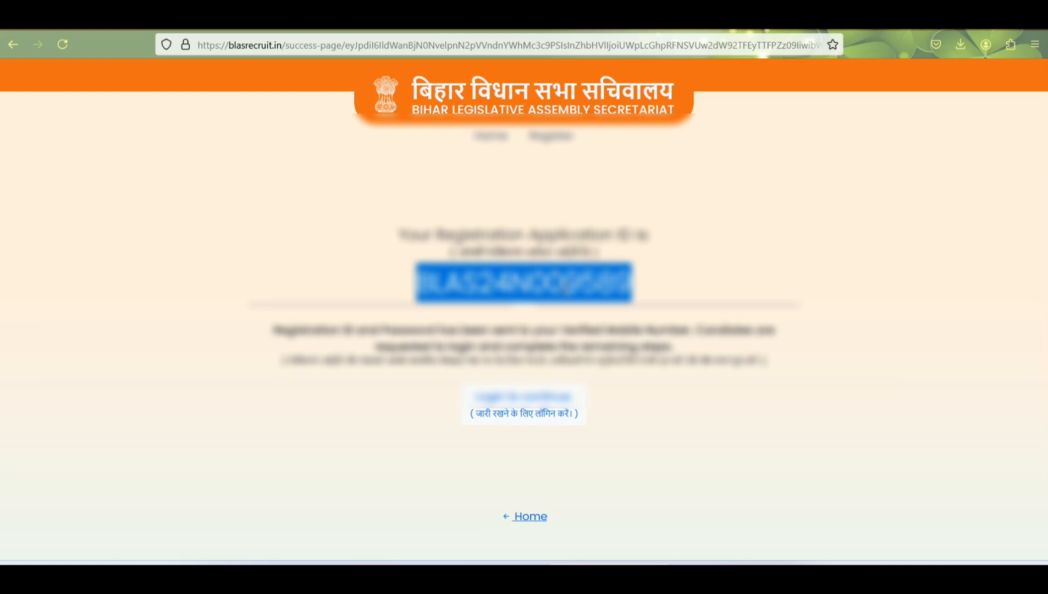
left_click(657, 277)
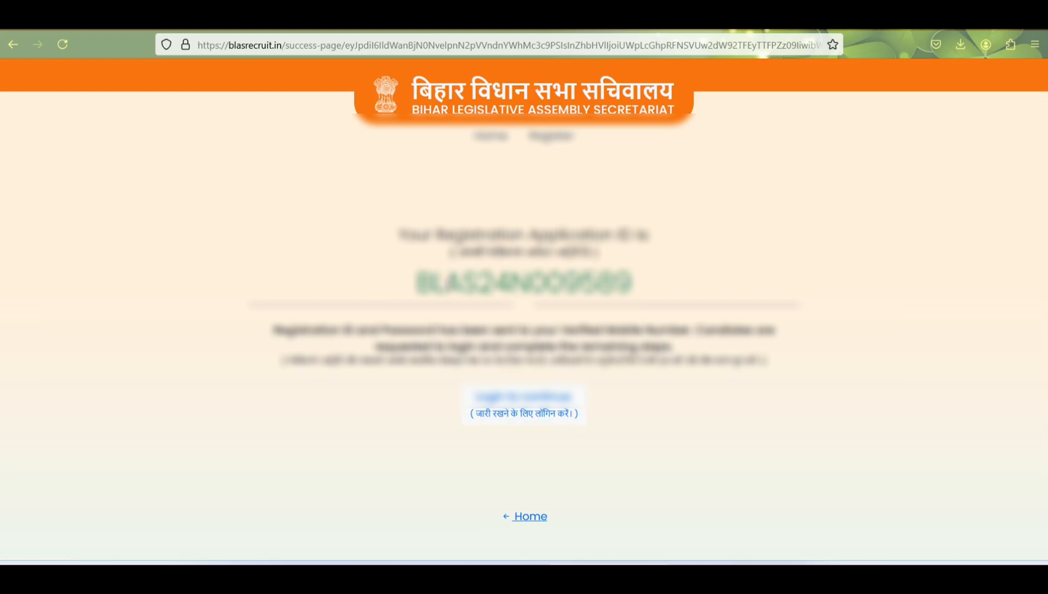
left_click_drag(417, 283, 686, 287)
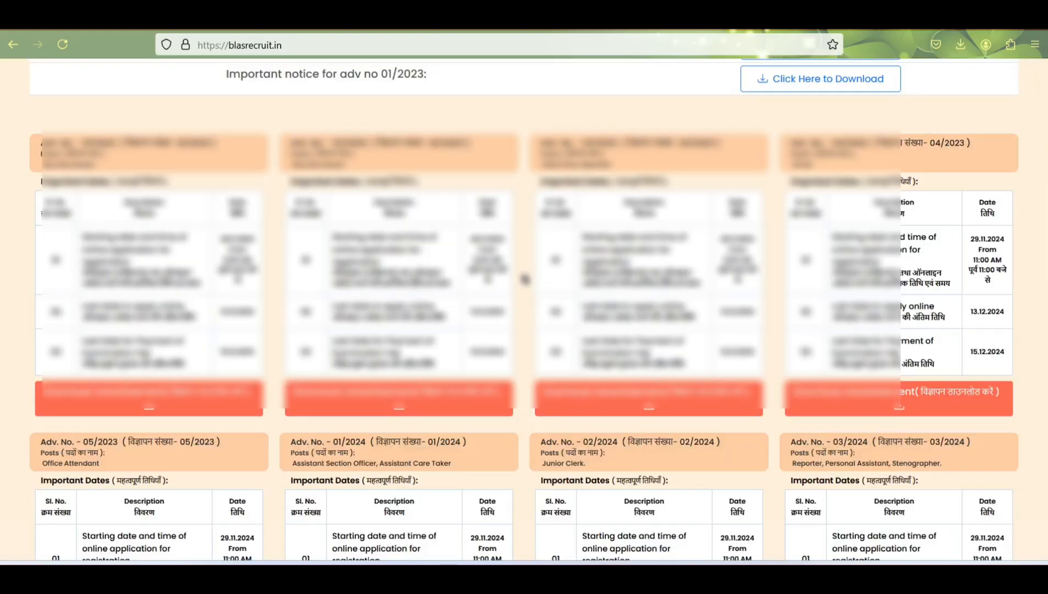
Step: Open the candidate login page through the Apply Now link on the recruitment portal's home page
scroll(518, 270, "up", 3)
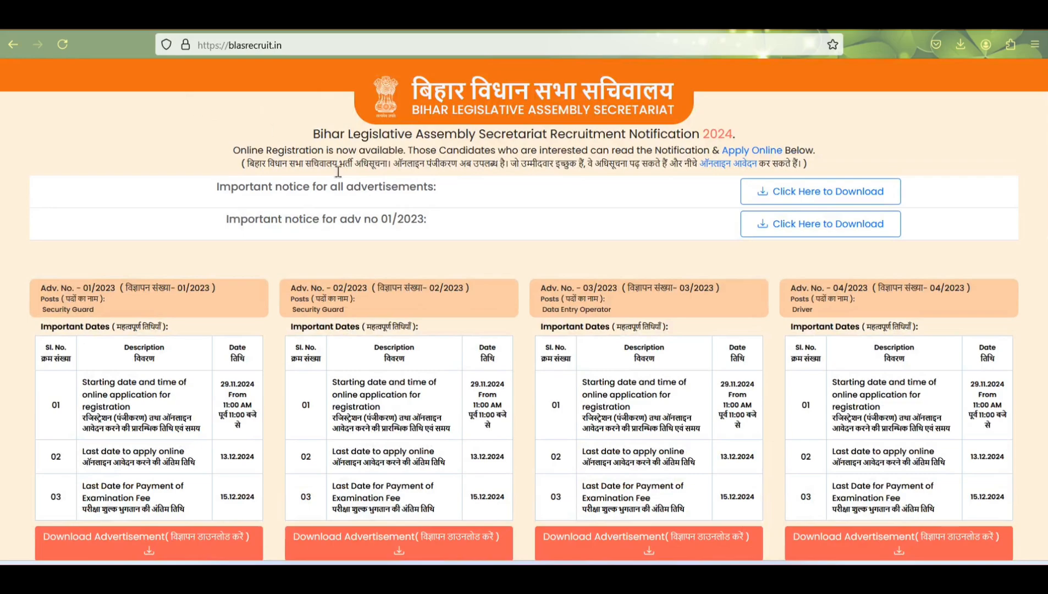
scroll(403, 174, "down", 10)
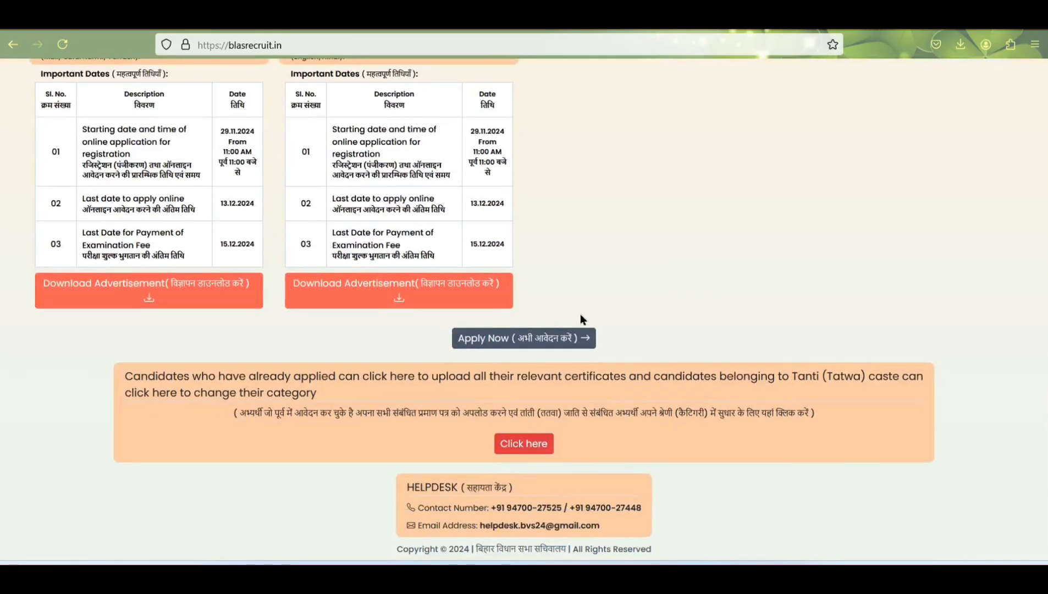
left_click(553, 339)
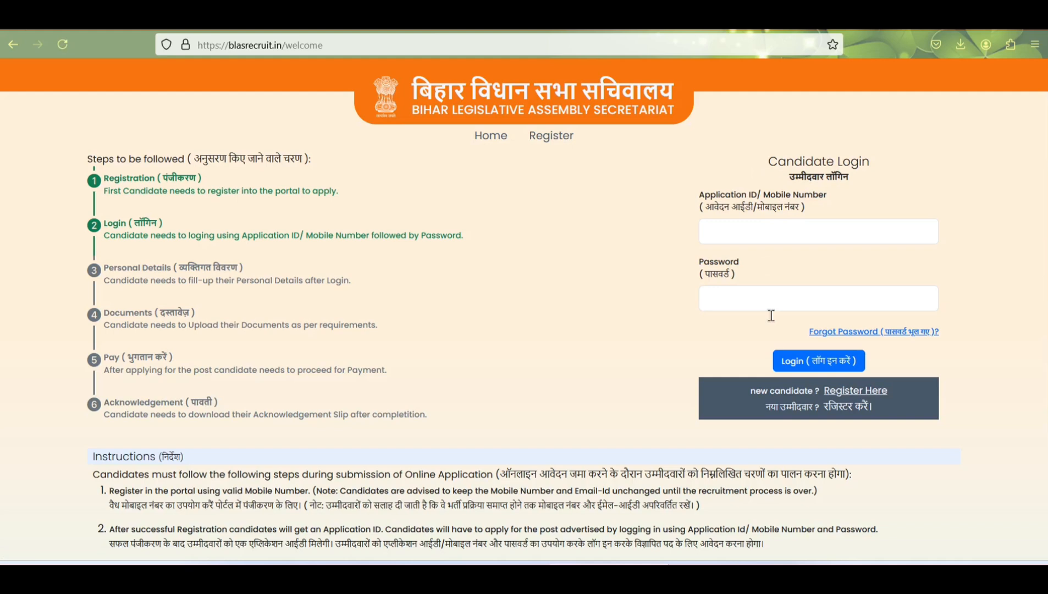
Step: Log in as the registered candidate with the application ID or mobile number and the account password
left_click(762, 231)
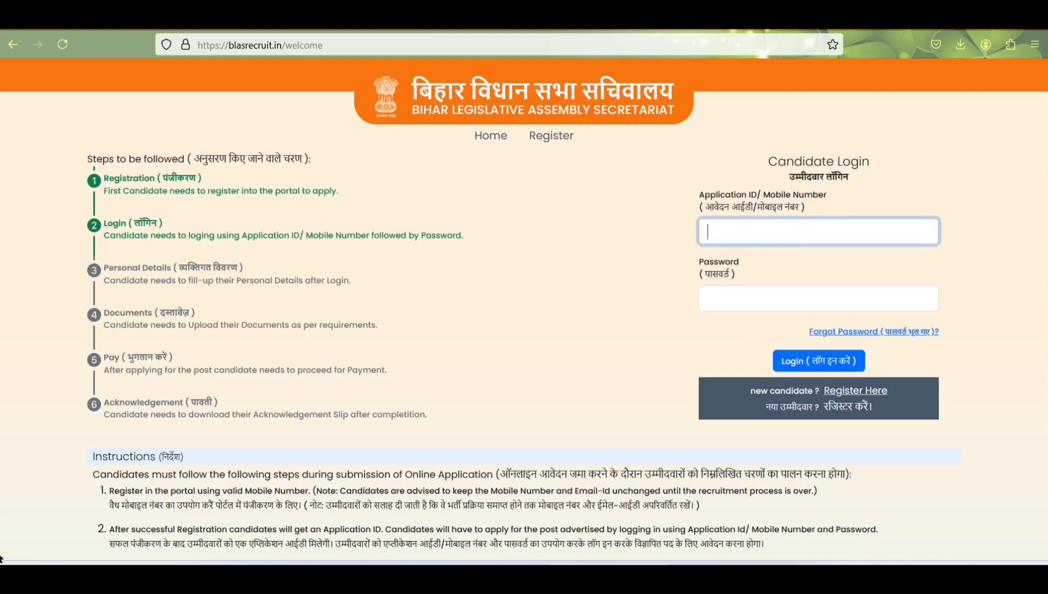
left_click(737, 305)
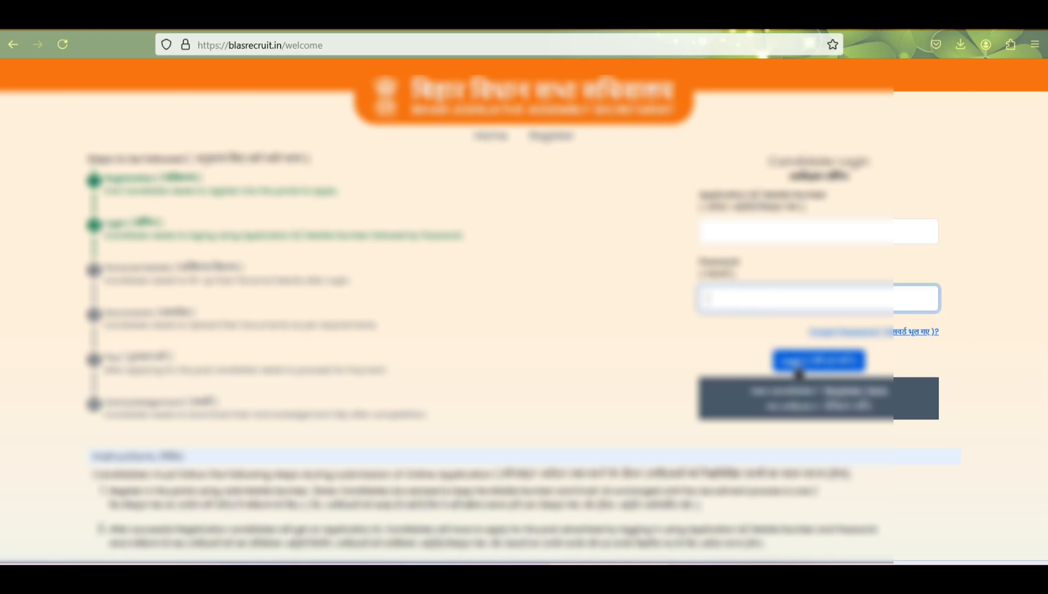
left_click(798, 364)
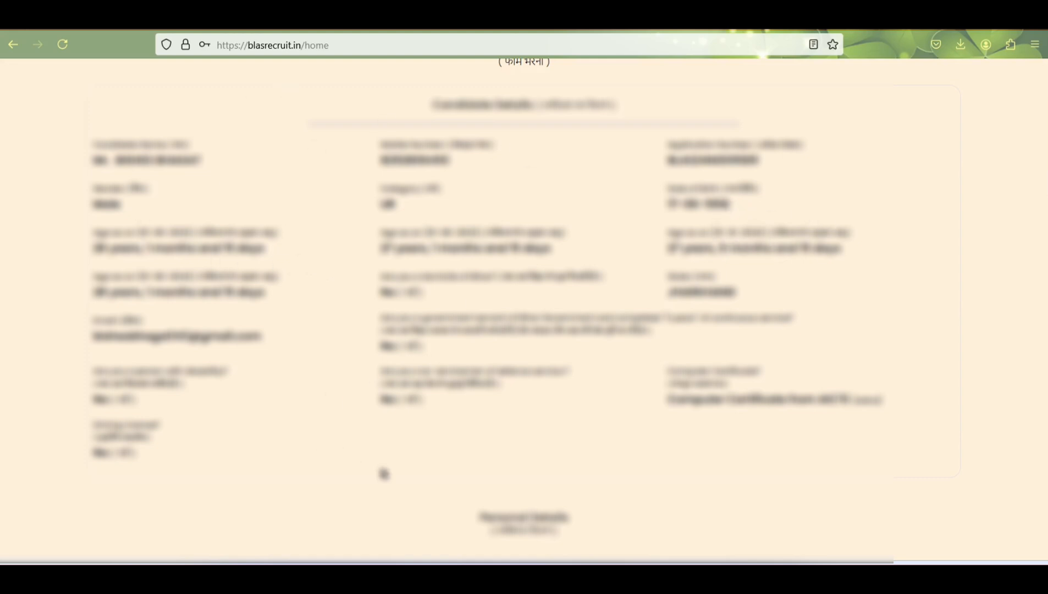
Step: Set the religion to Others and the marital status to Single in the Personal Details section
scroll(541, 382, "down", 6)
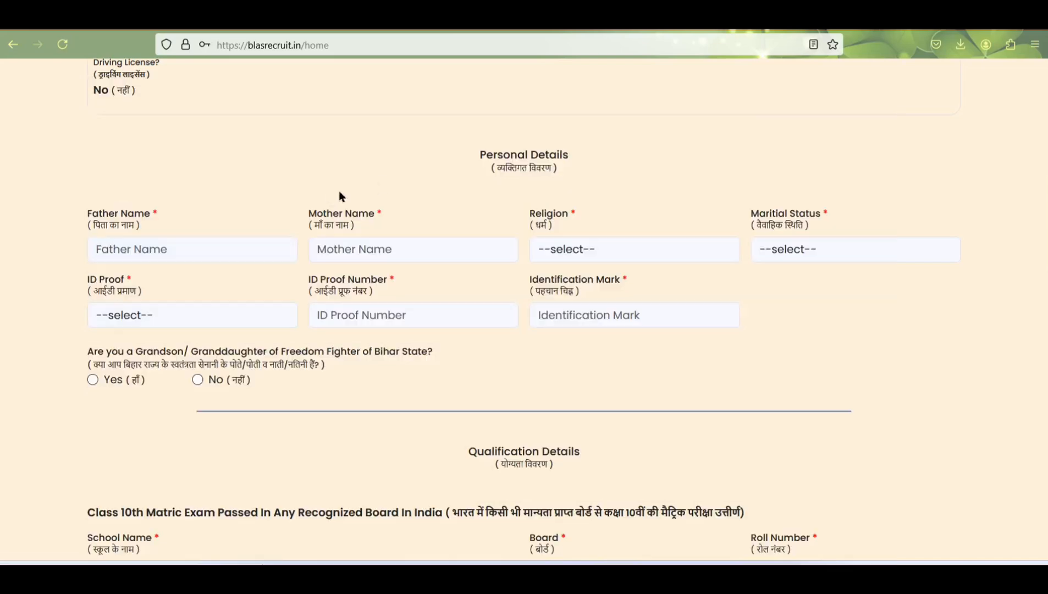
scroll(371, 206, "down", 1)
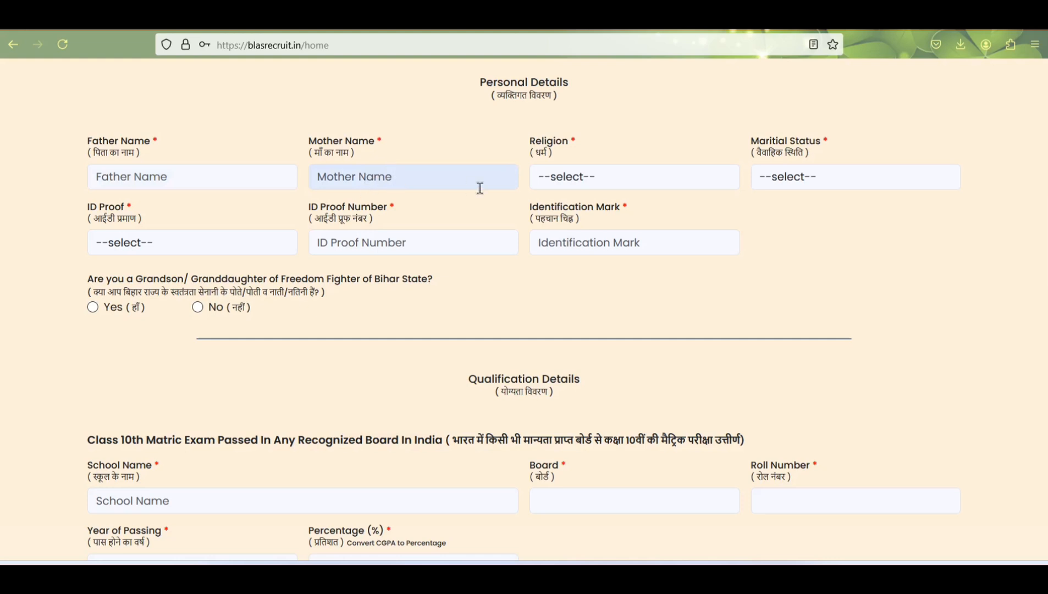
left_click(599, 183)
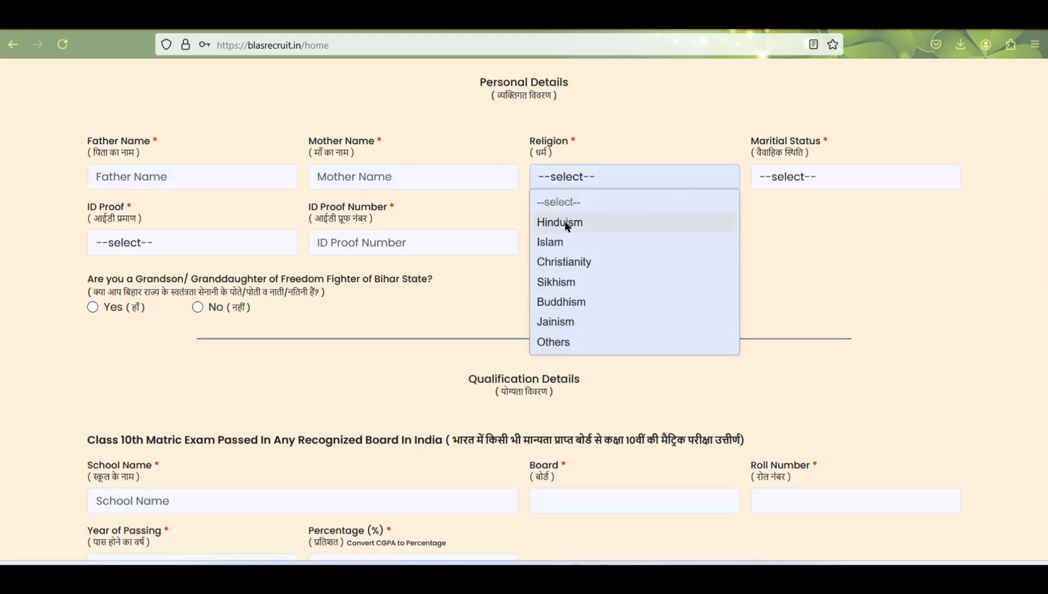
left_click(555, 344)
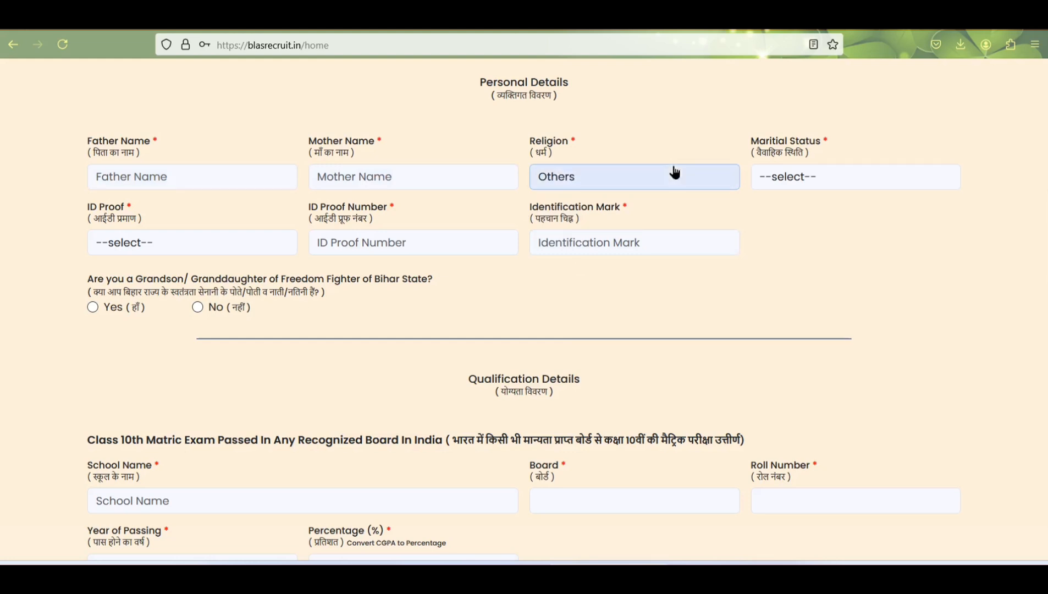
left_click(799, 183)
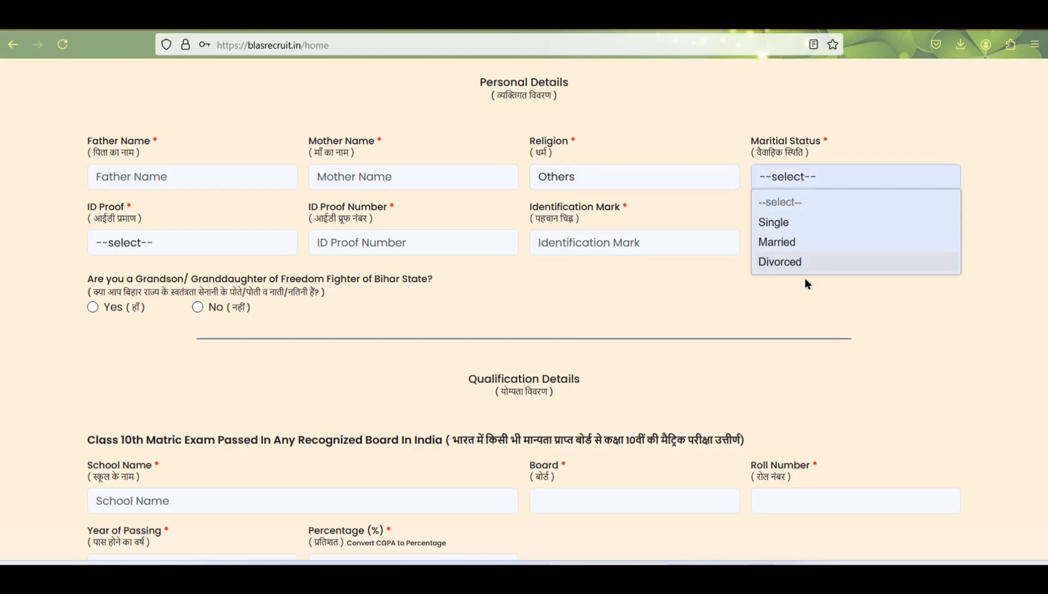
left_click(779, 227)
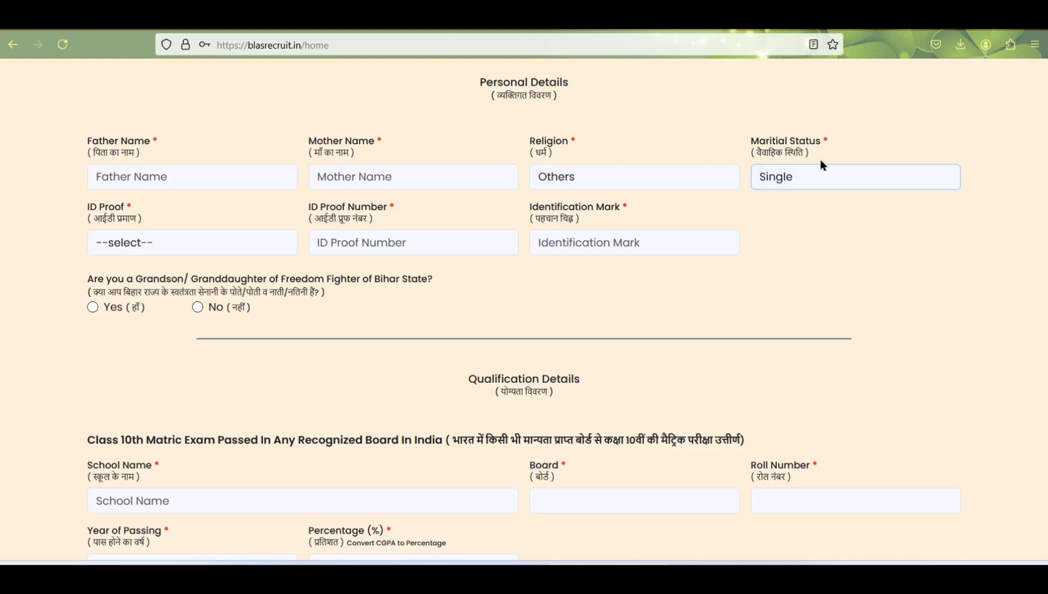
Step: Choose AADHAAR as the ID proof and place the cursor in the ID proof number field
left_click(151, 246)
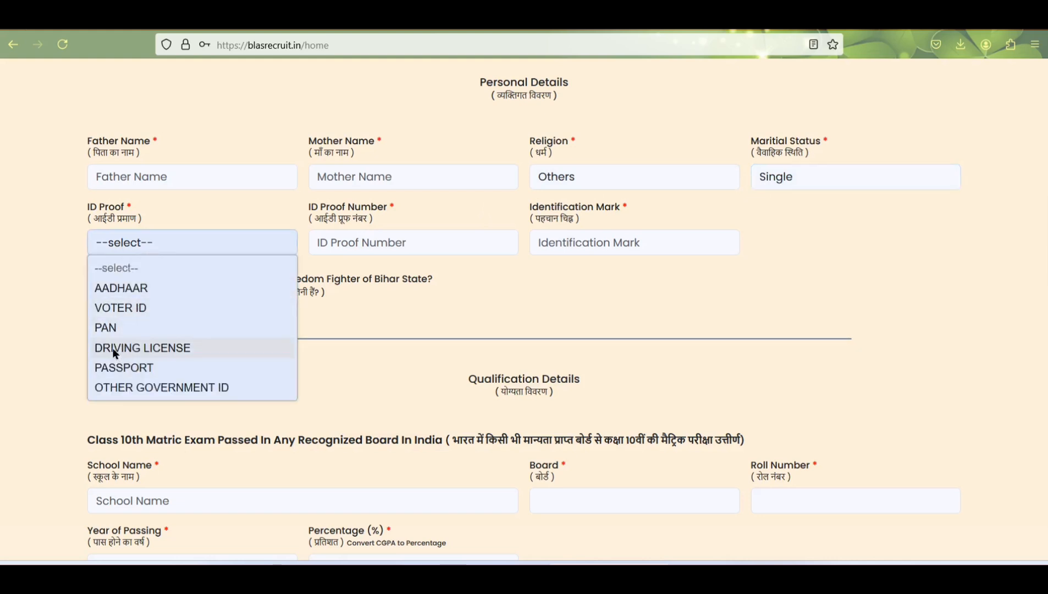
left_click(132, 288)
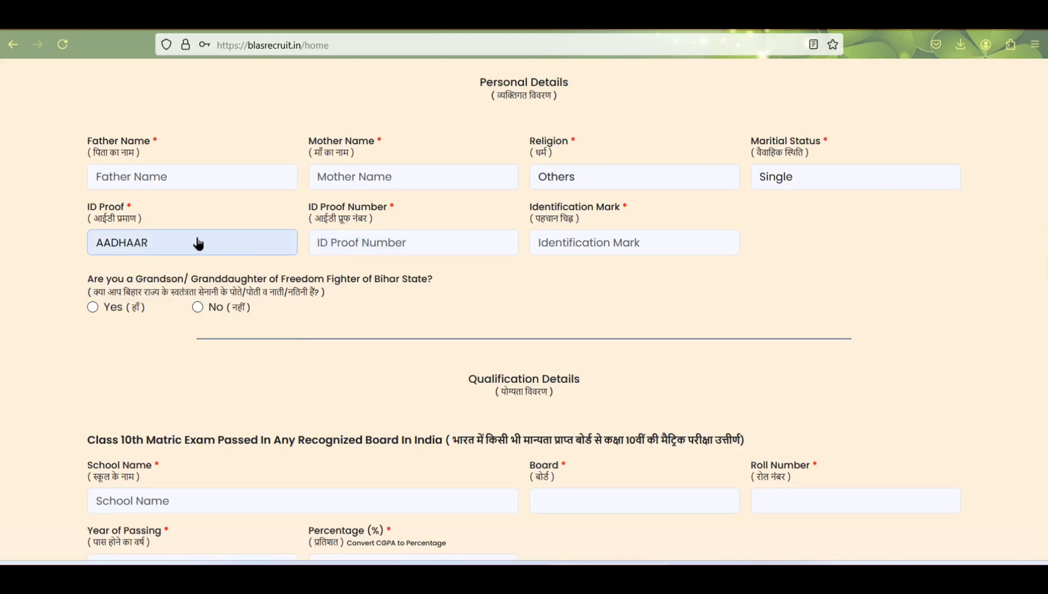
left_click(378, 242)
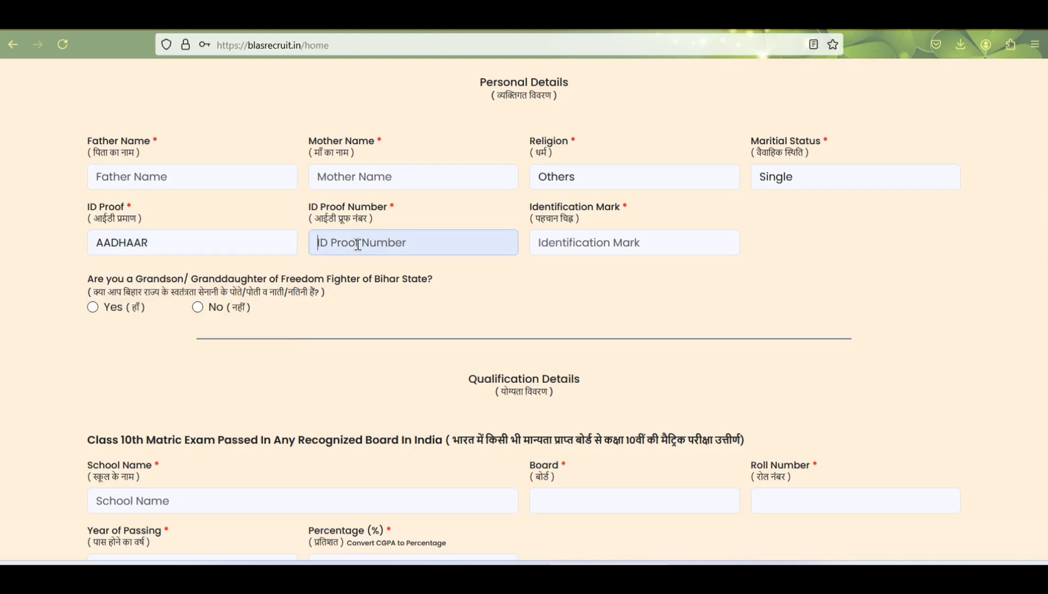
Step: Enter MOLE MARK NO FACE as the identification mark and answer No to being a freedom fighter's grandchild
left_click(579, 247)
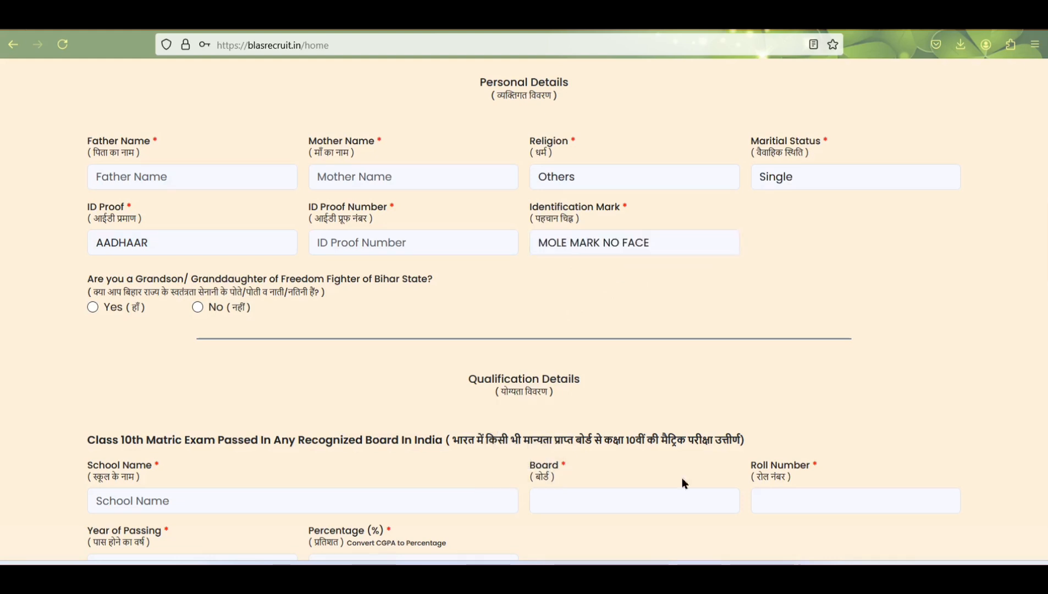
left_click(544, 247)
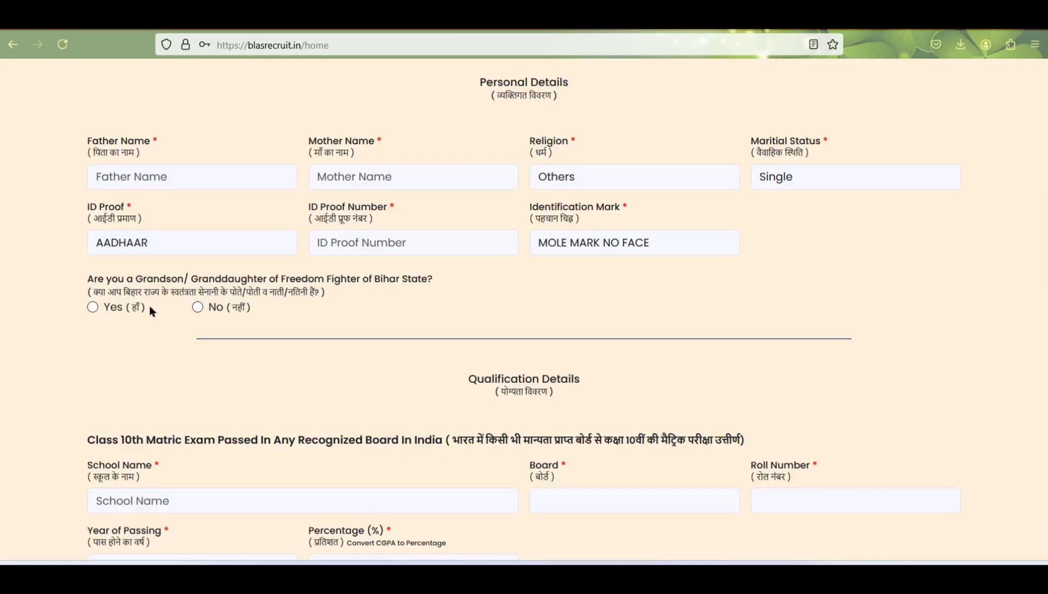
scroll(234, 278, "down", 2)
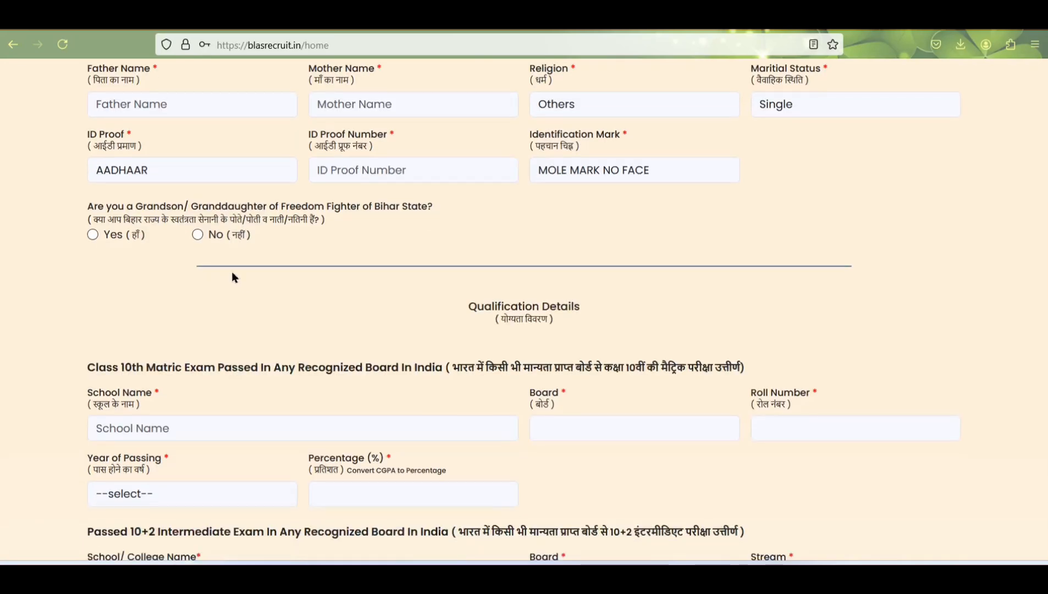
left_click(199, 234)
Step: Look through the Class 10th, 10+2 Intermediate and graduate fields required in the Qualification Details section
scroll(444, 278, "down", 2)
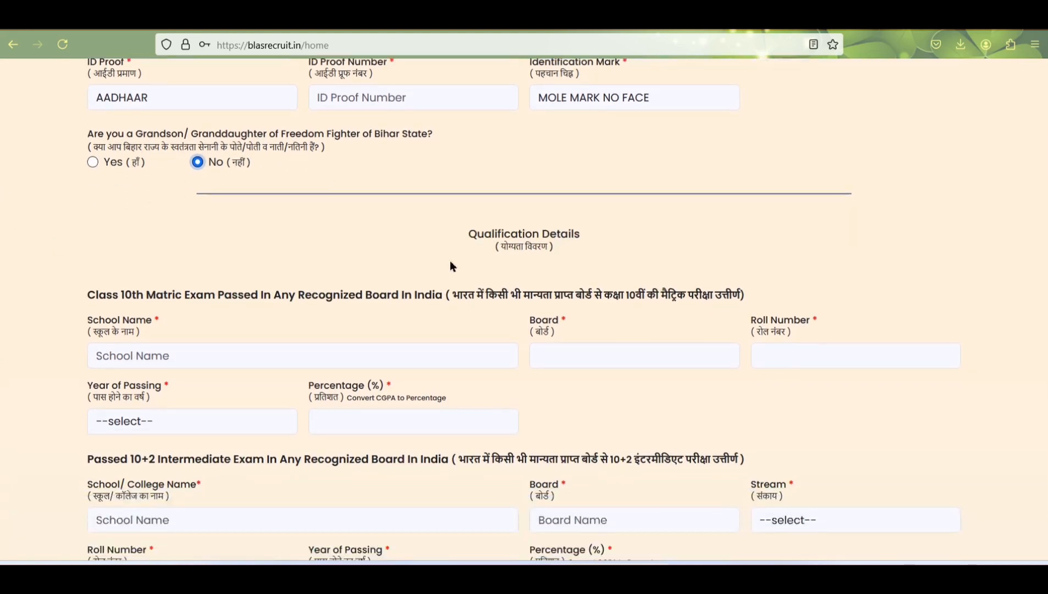
scroll(501, 242, "down", 4)
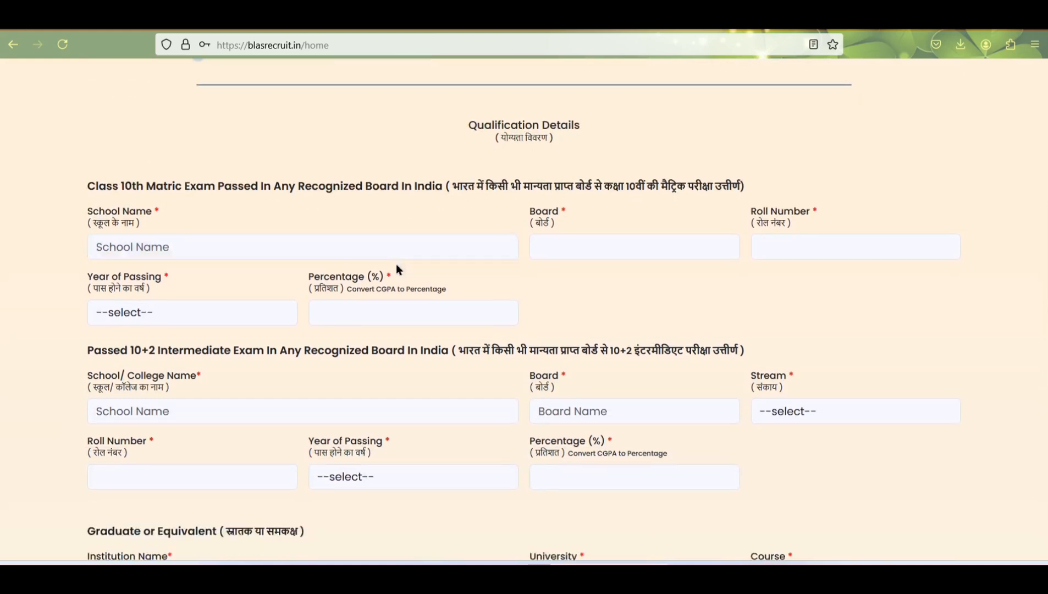
left_click(100, 210)
scroll(242, 211, "down", 2)
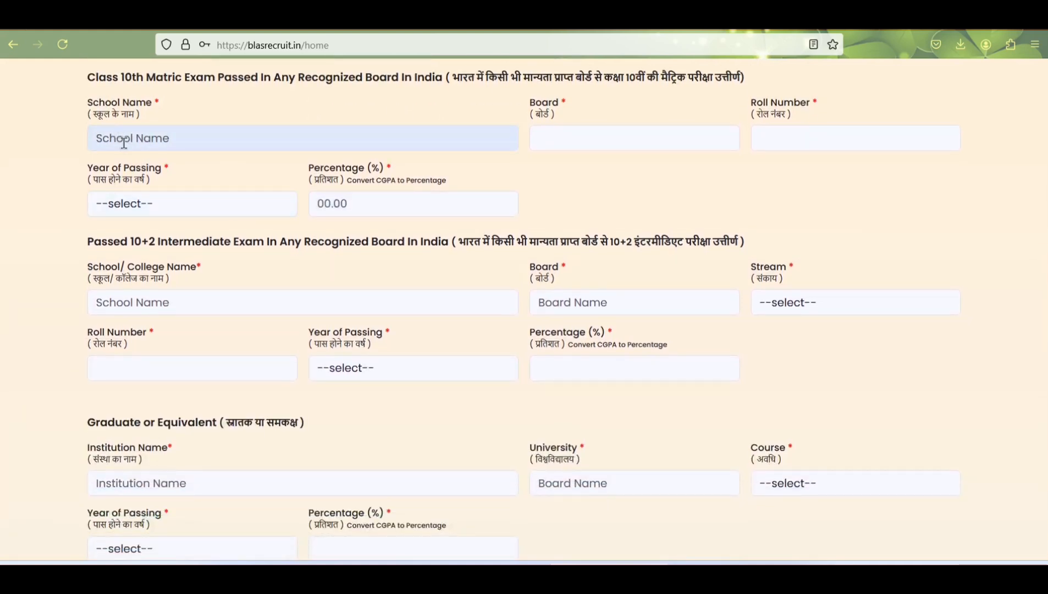
left_click(602, 133)
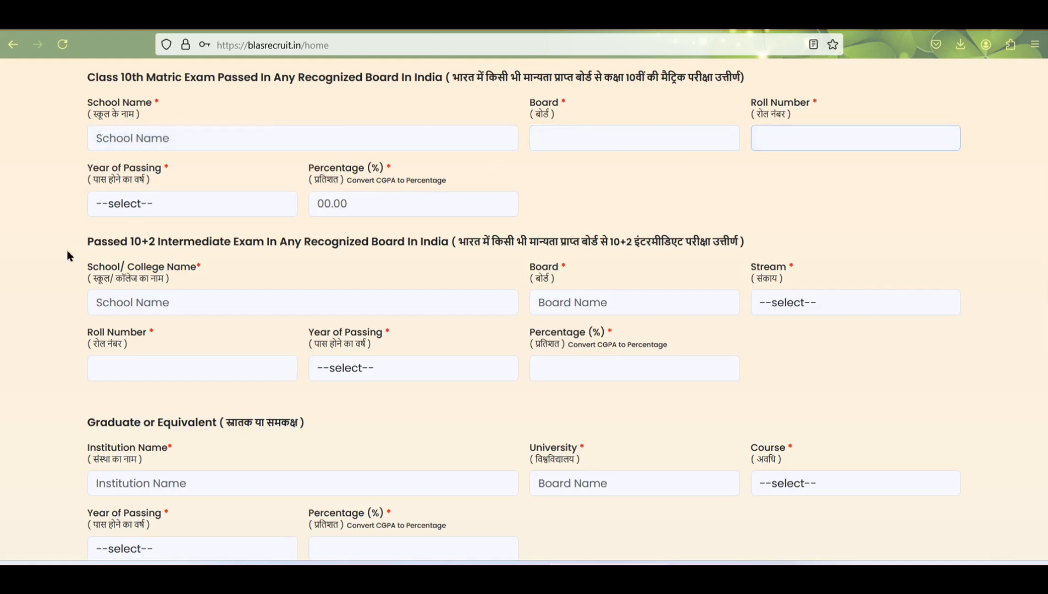
Step: Set the Class 10th year of passing to 2011 and place the cursor in its percentage field
left_click(148, 202)
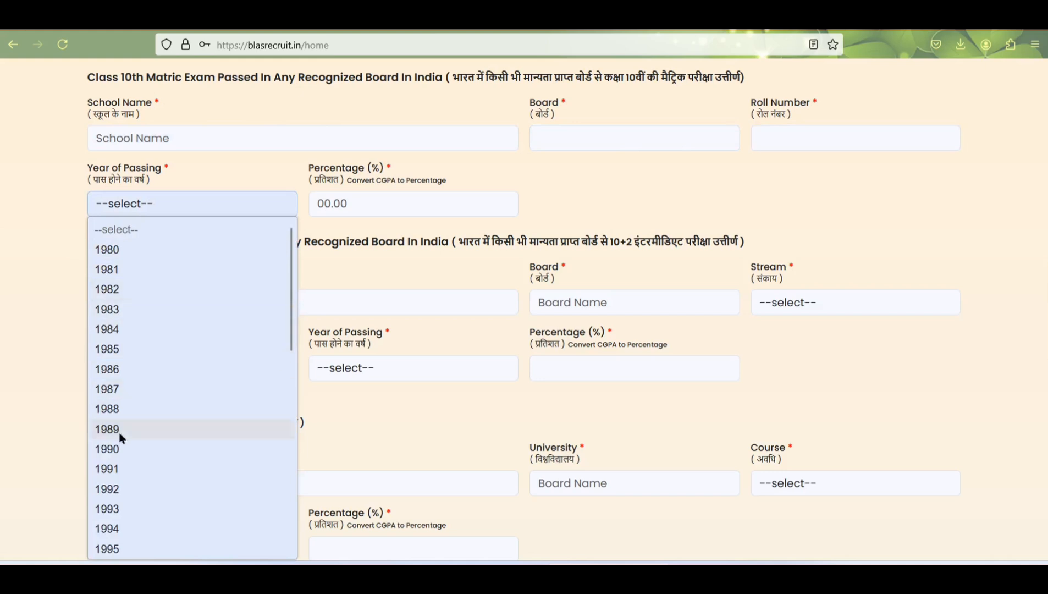
scroll(119, 432, "down", 5)
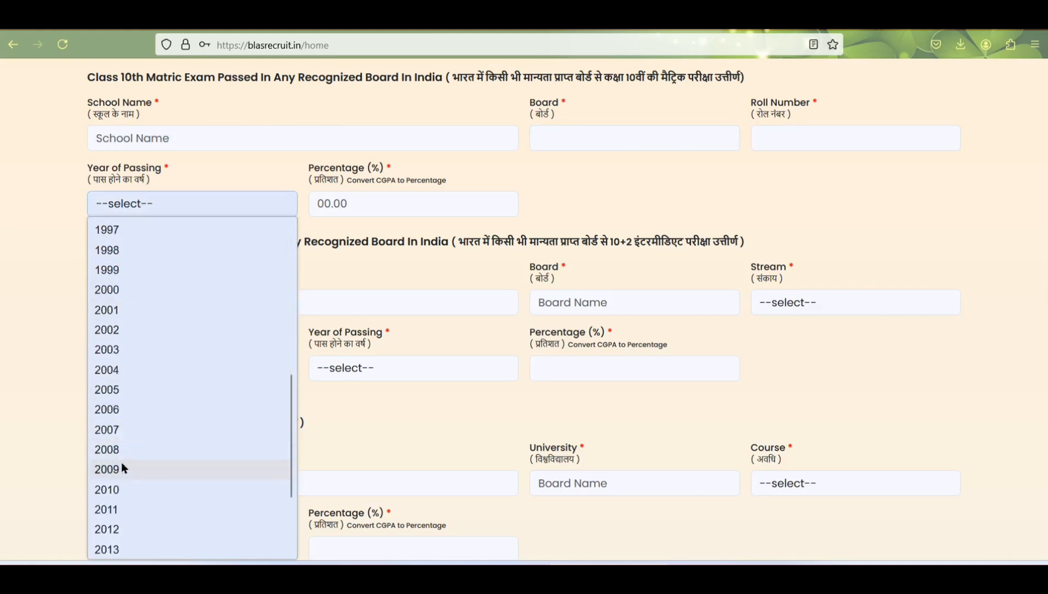
left_click(106, 510)
left_click(457, 193)
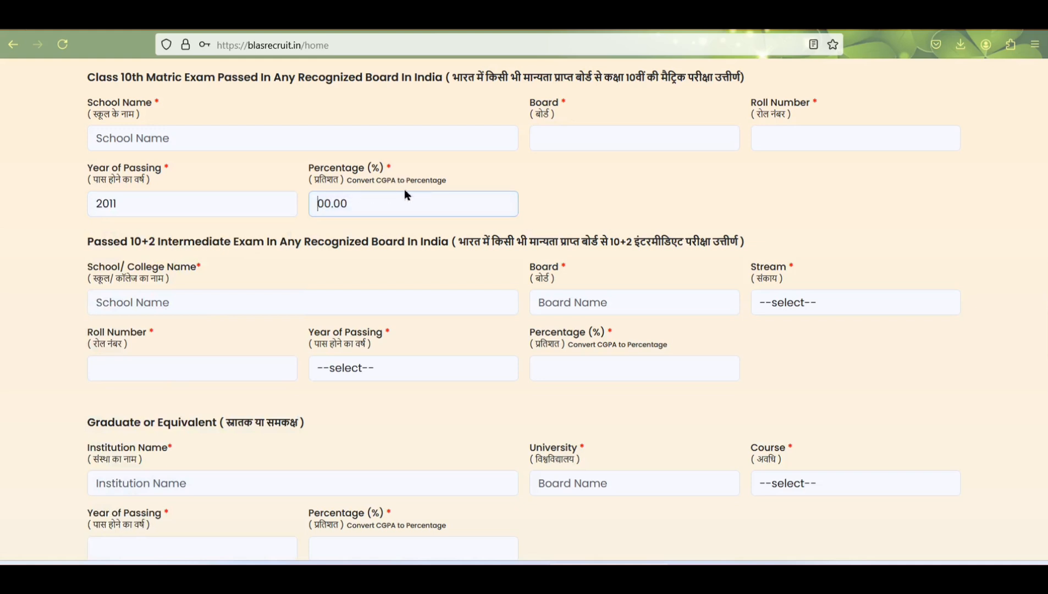
Step: Set the 10+2 Intermediate stream to Commerce and year of passing to 2013, and place the cursor in its percentage field
scroll(403, 189, "down", 3)
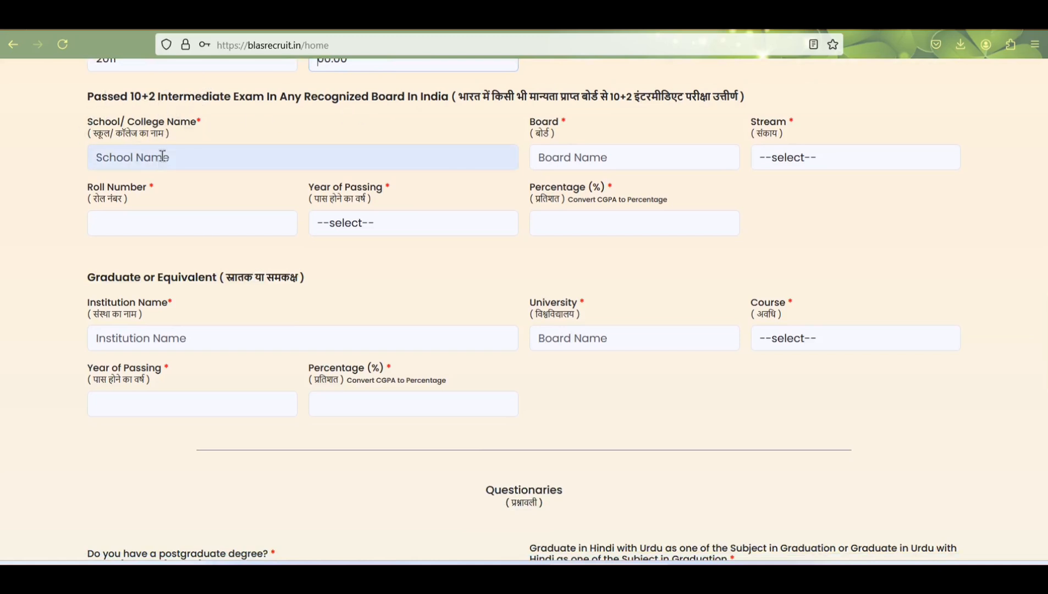
left_click(802, 171)
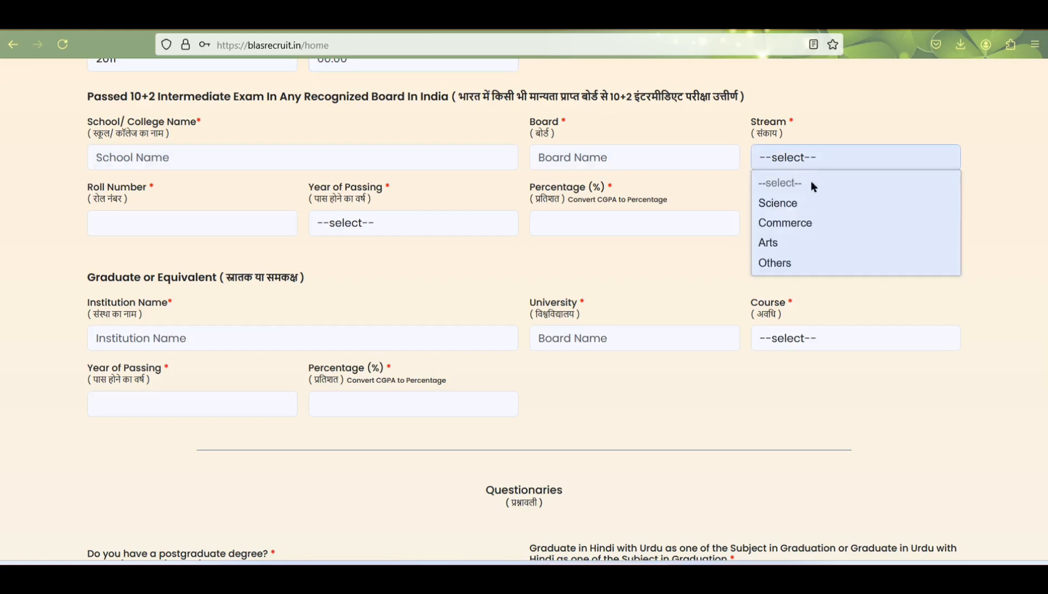
left_click(808, 223)
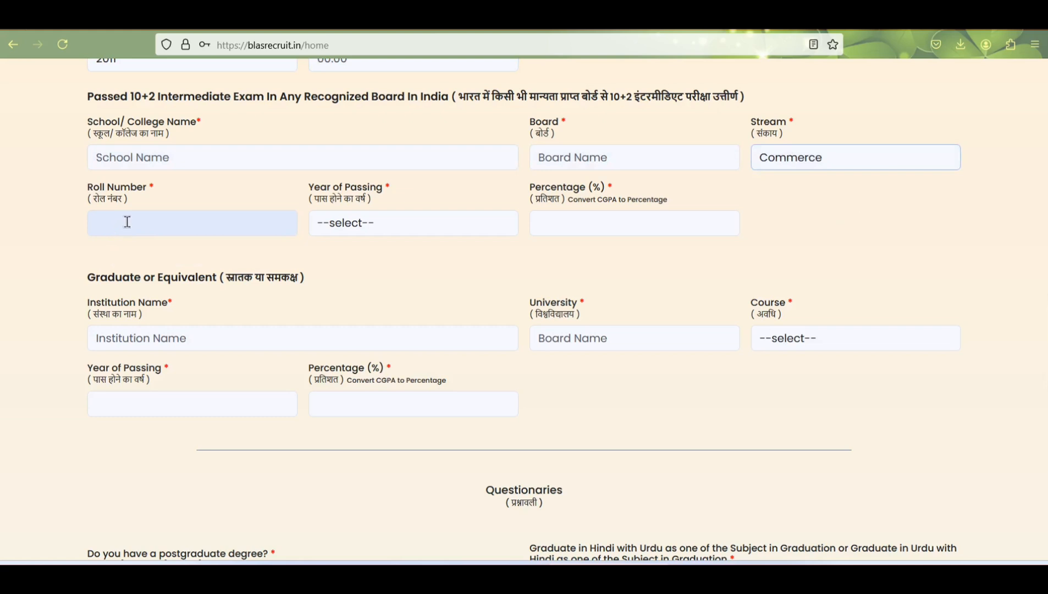
left_click(394, 223)
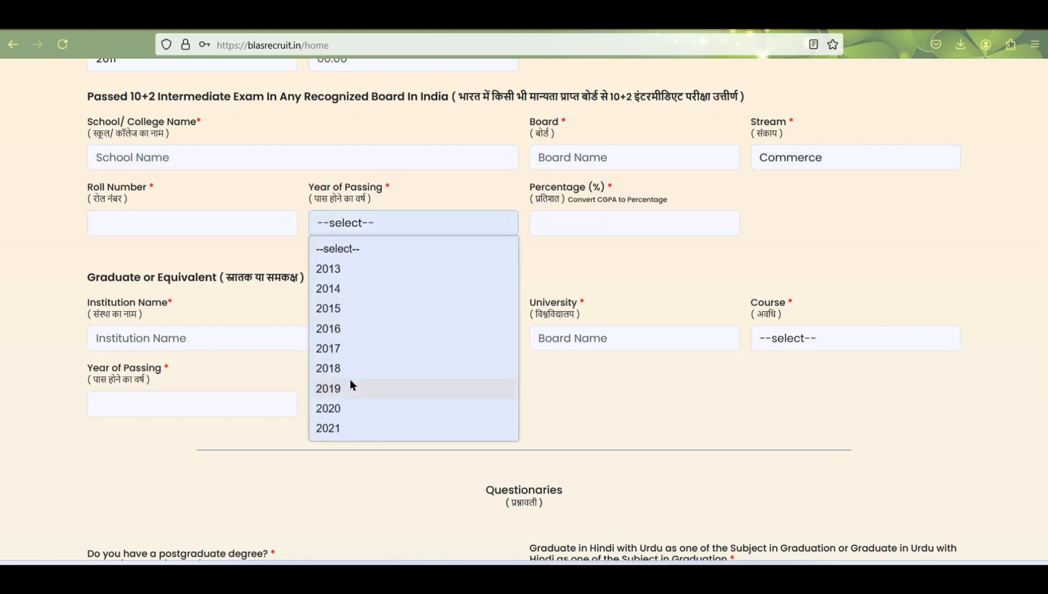
left_click(344, 267)
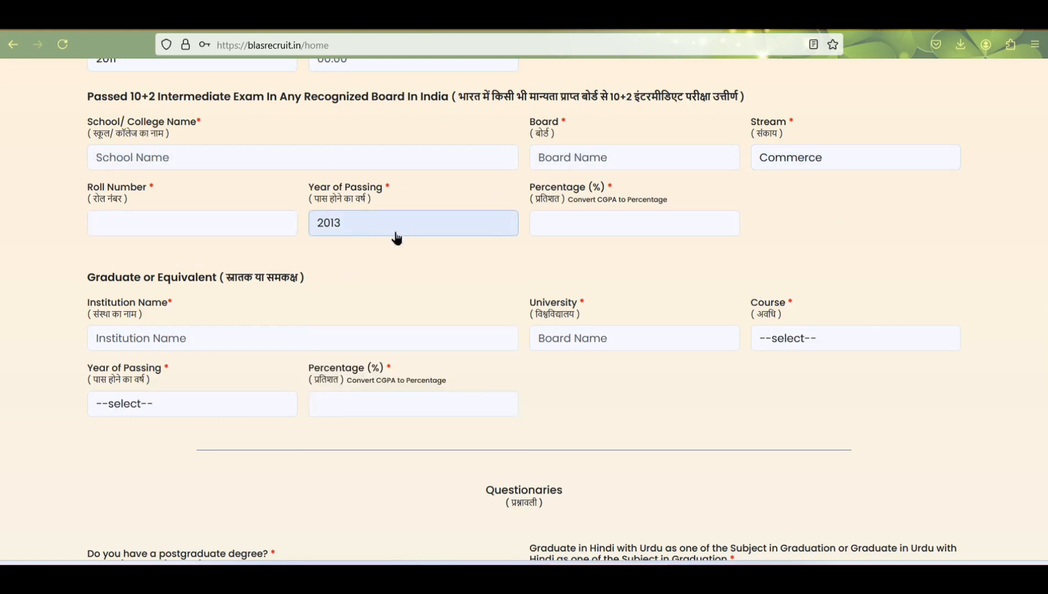
left_click(614, 224)
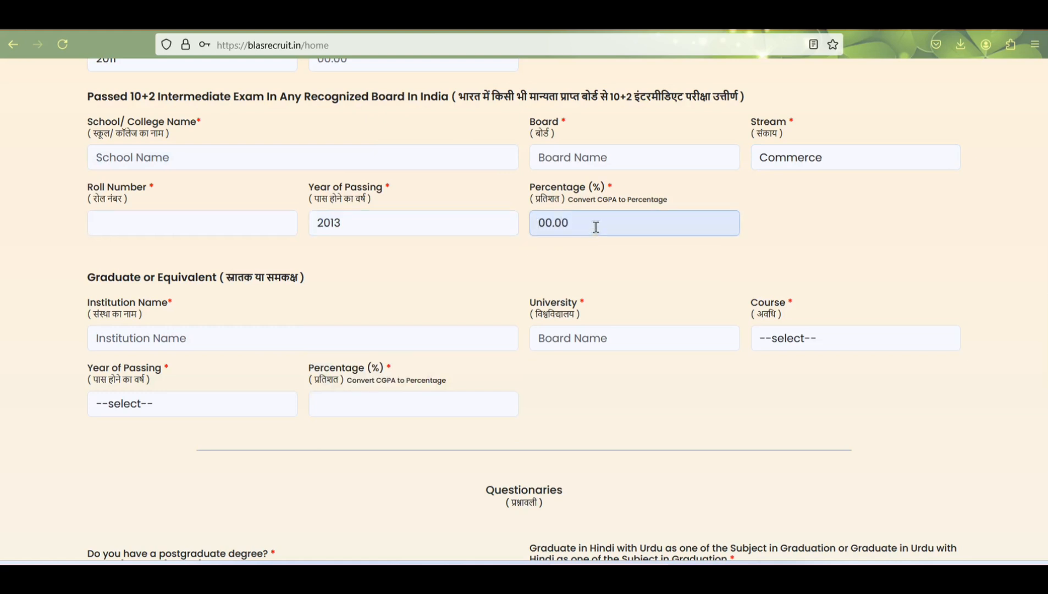
Step: Set the graduate course to B.Com and its year of passing to 2016, and place the cursor in its percentage field
scroll(595, 227, "down", 2)
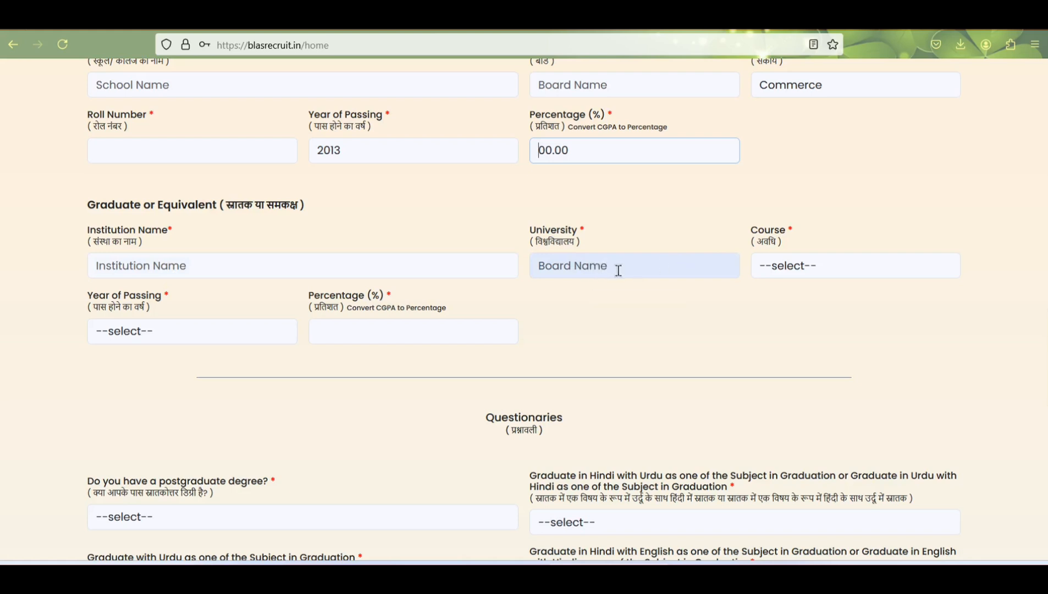
left_click(802, 269)
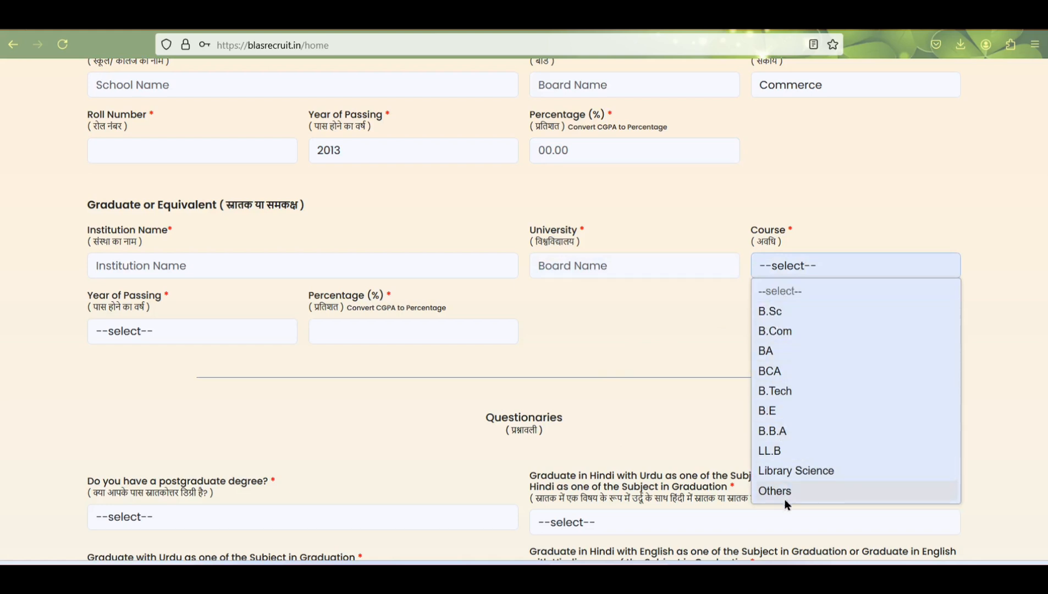
left_click(787, 332)
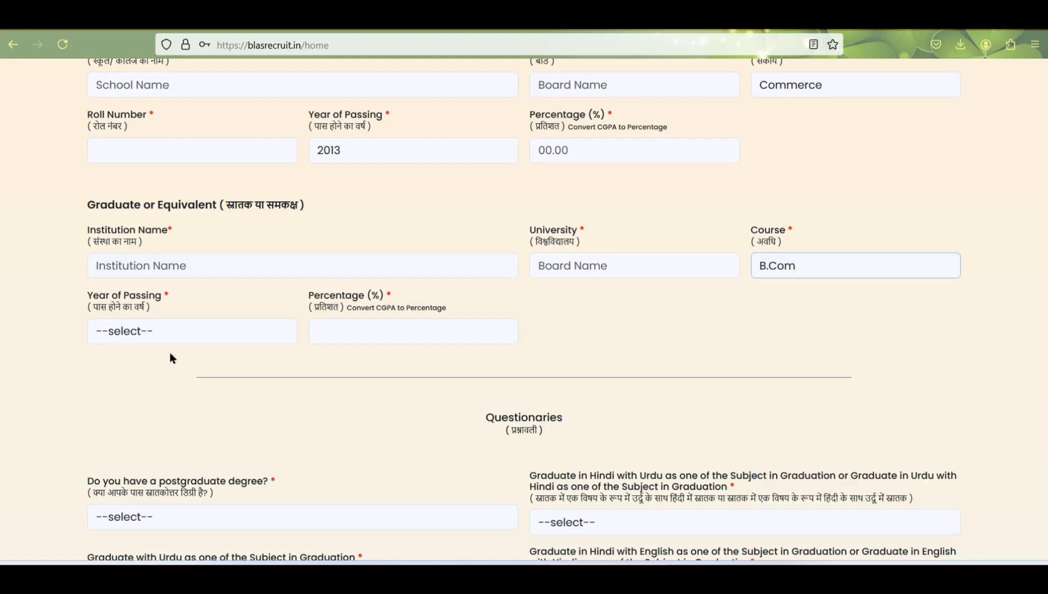
scroll(164, 329, "down", 3)
left_click(151, 187)
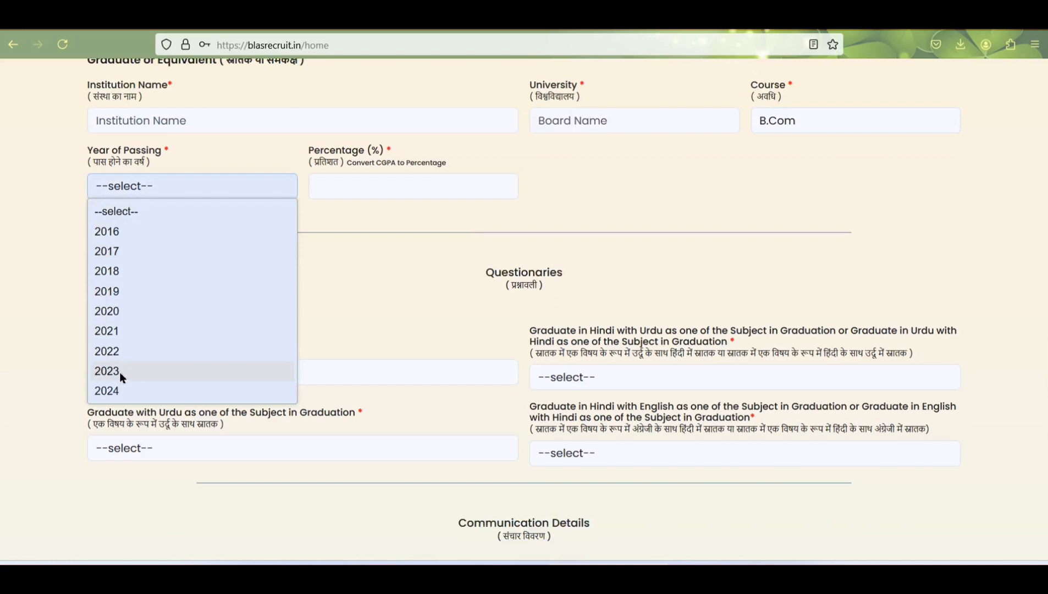
left_click(108, 233)
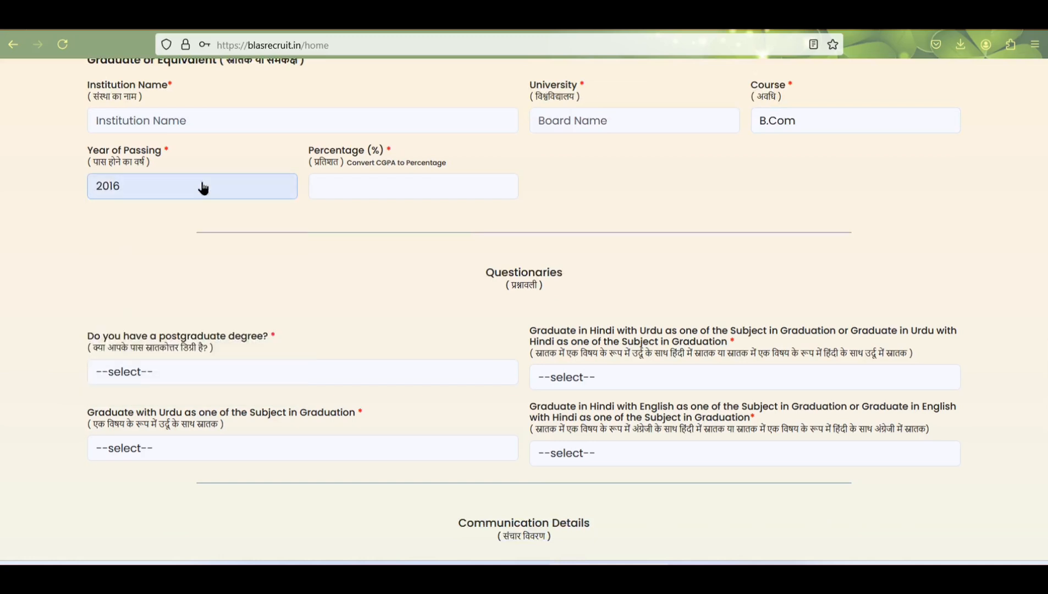
left_click(370, 179)
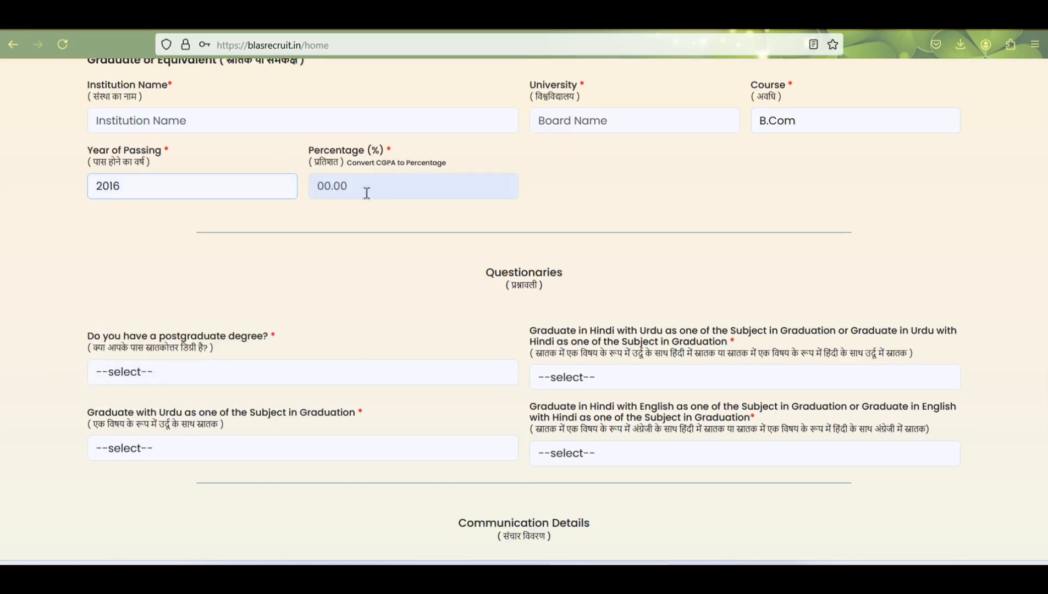
Step: Answer No to having a postgraduate degree and No to the Hindi with Urdu or Urdu with Hindi graduation question
scroll(374, 195, "down", 3)
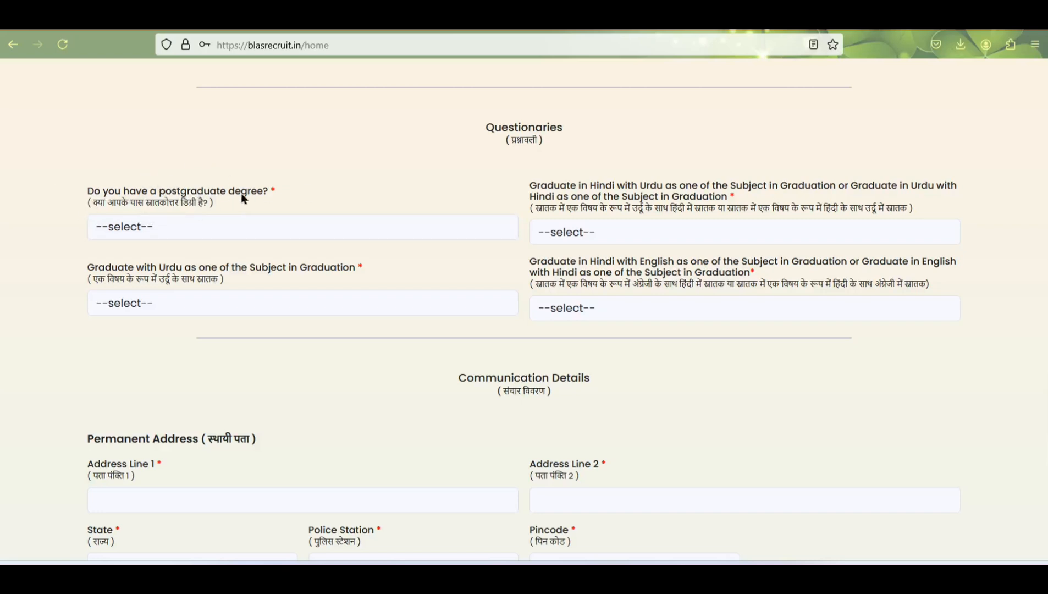
left_click(171, 225)
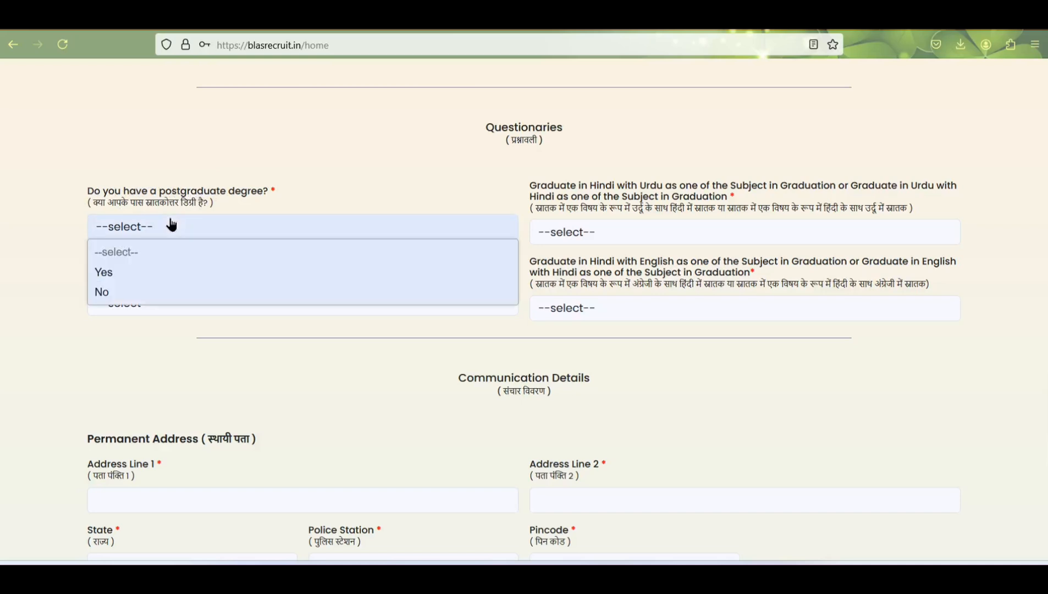
left_click(105, 293)
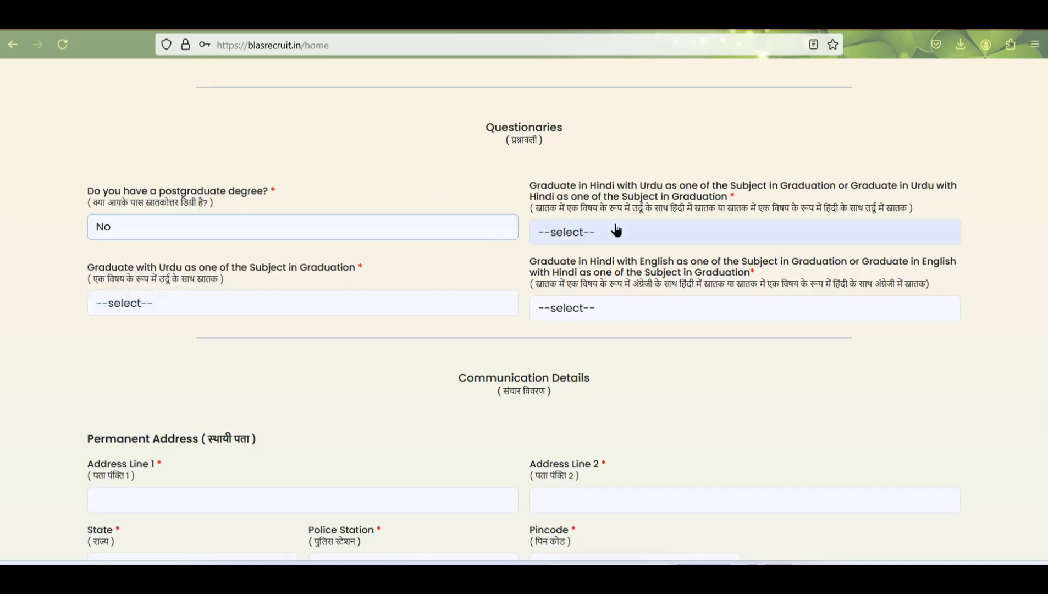
left_click(486, 203)
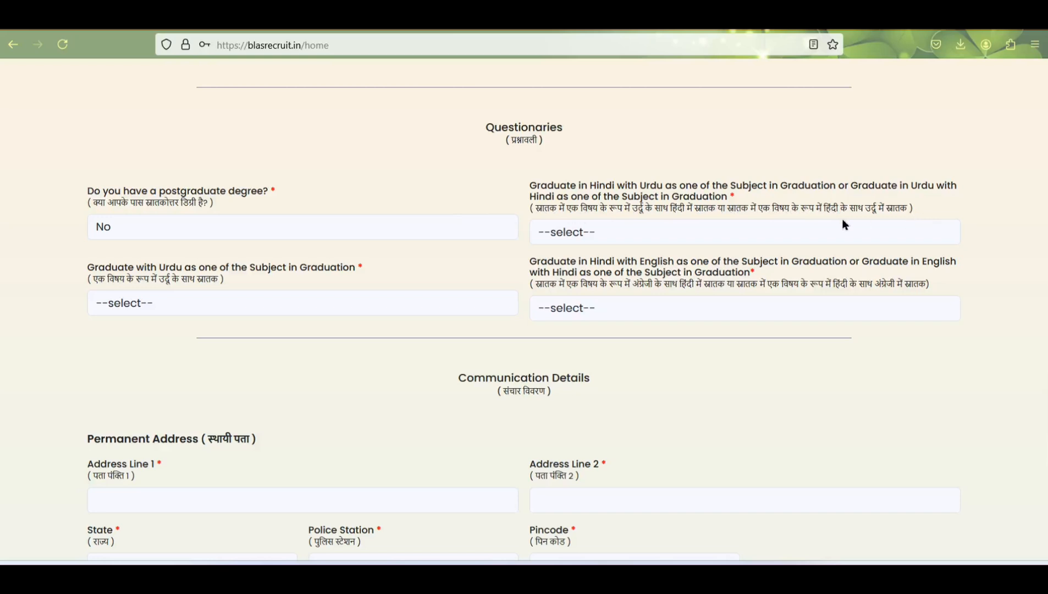
left_click(590, 233)
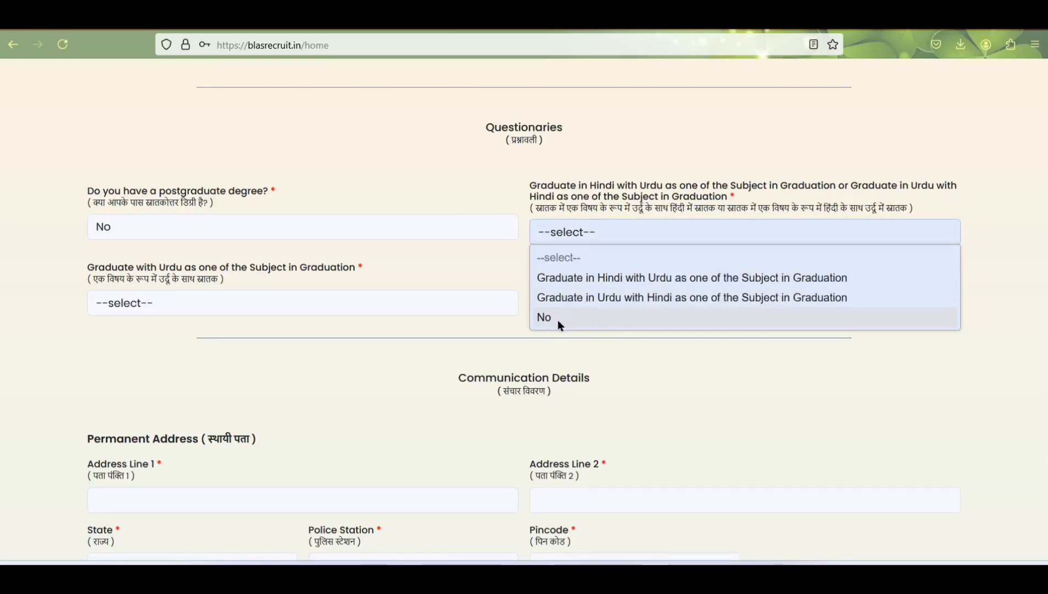
left_click(544, 317)
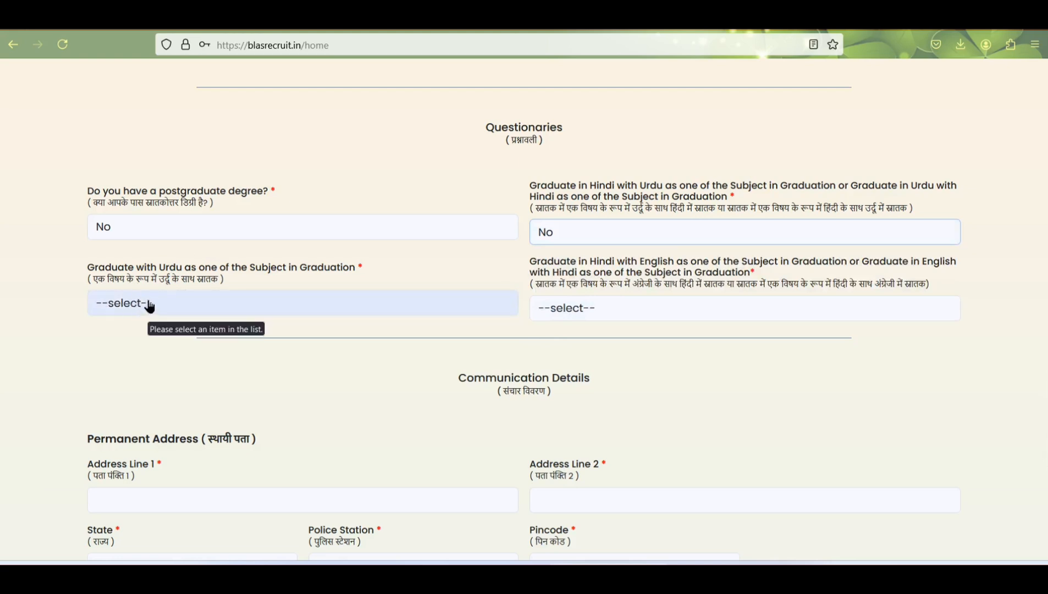
Step: Answer No to graduating with Urdu and choose "Graduate in Hindi with English as one of the Subject in Graduation" for the Hindi/English question
left_click(182, 311)
left_click(144, 366)
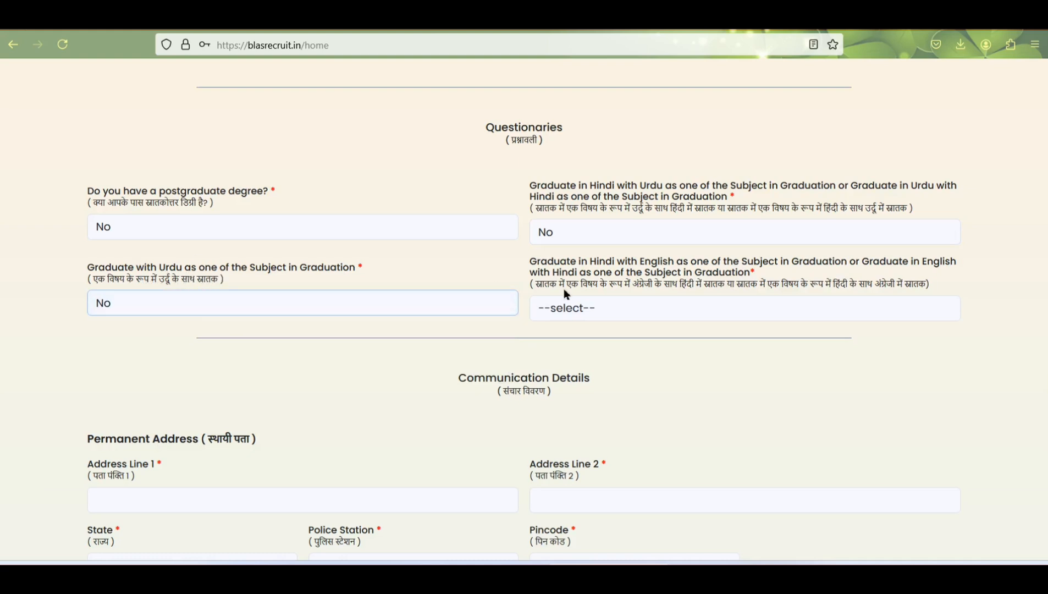
left_click(585, 306)
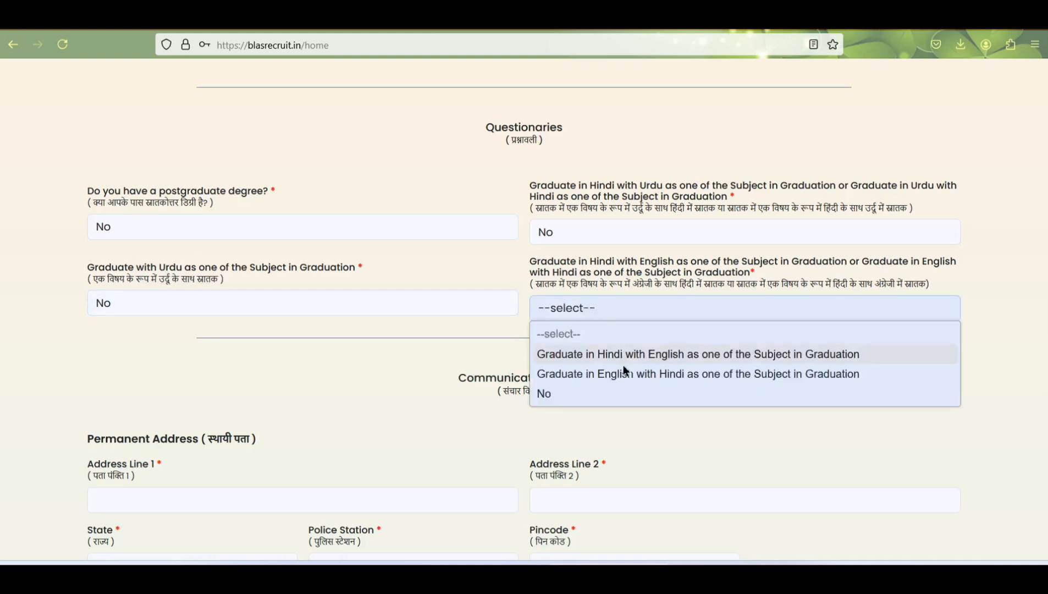
left_click(600, 336)
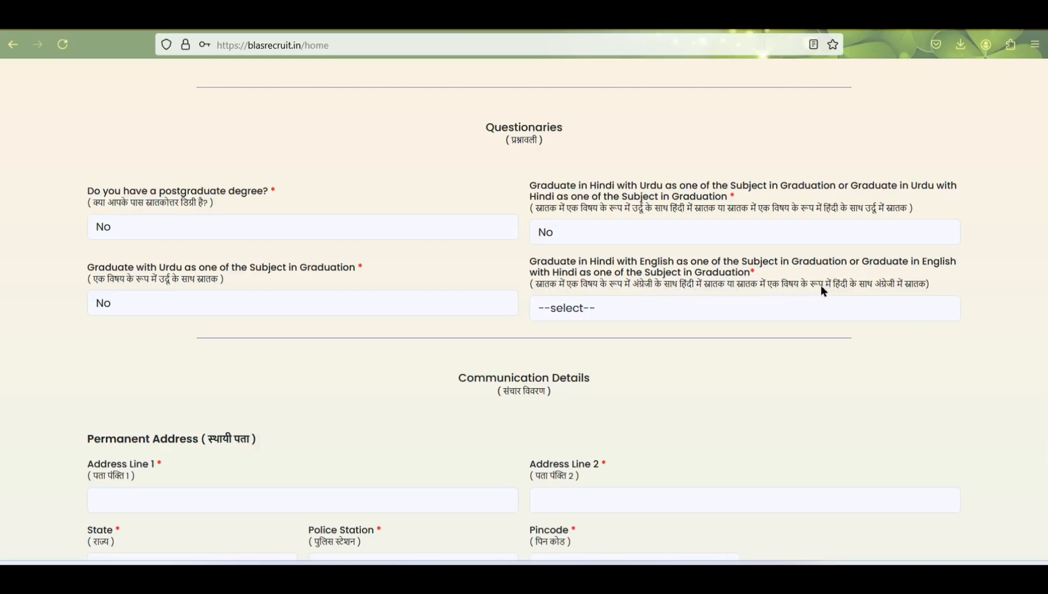
left_click(628, 307)
left_click(623, 355)
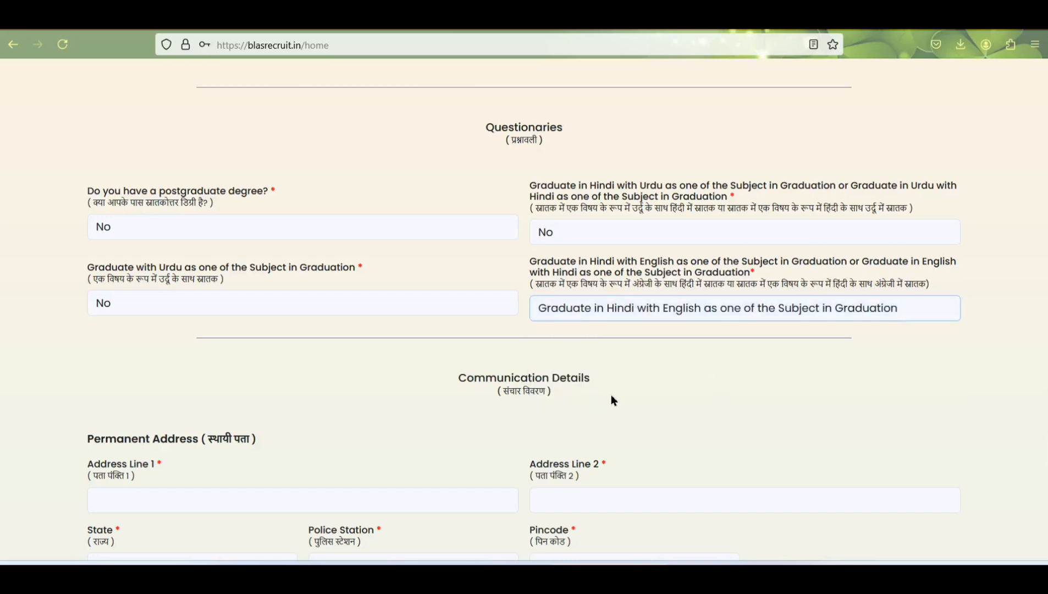
Step: Set the permanent address state to JHARKHAND and go through the address line, city/district, police station and pincode fields without entering anything
scroll(272, 198, "down", 5)
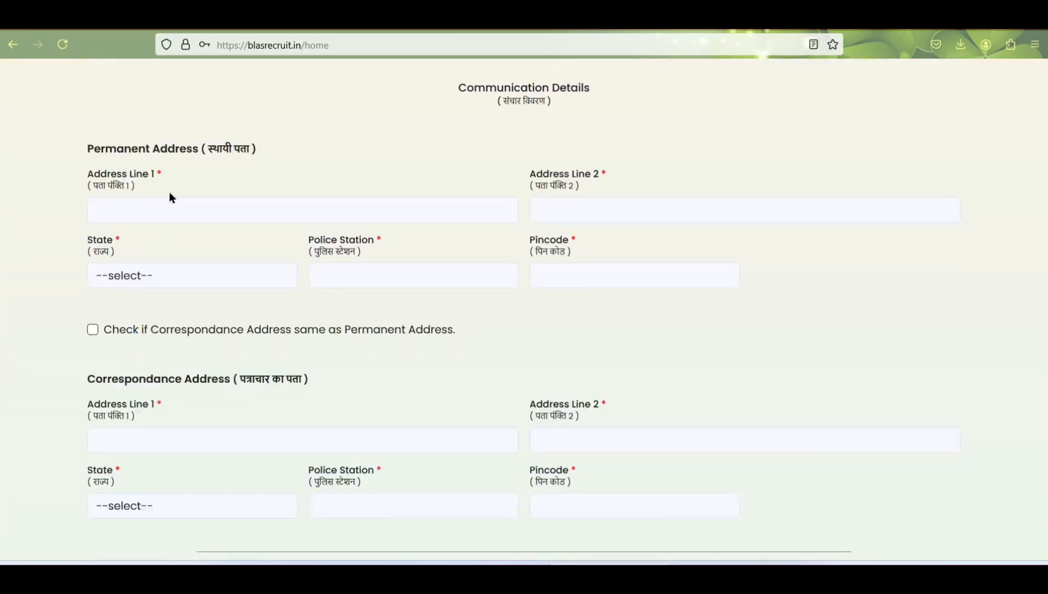
left_click(95, 205)
left_click(178, 215)
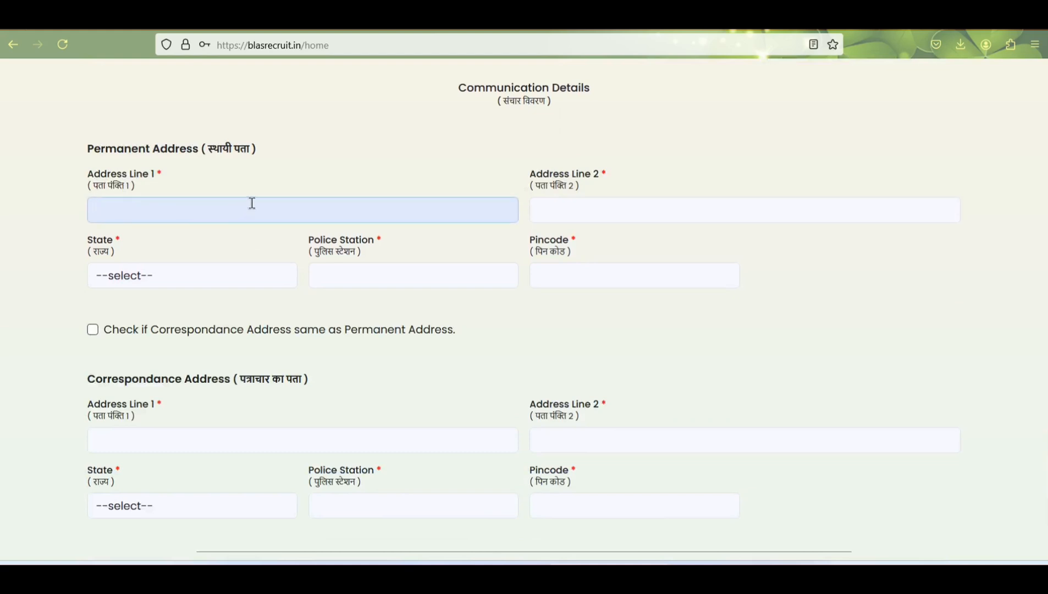
left_click(564, 209)
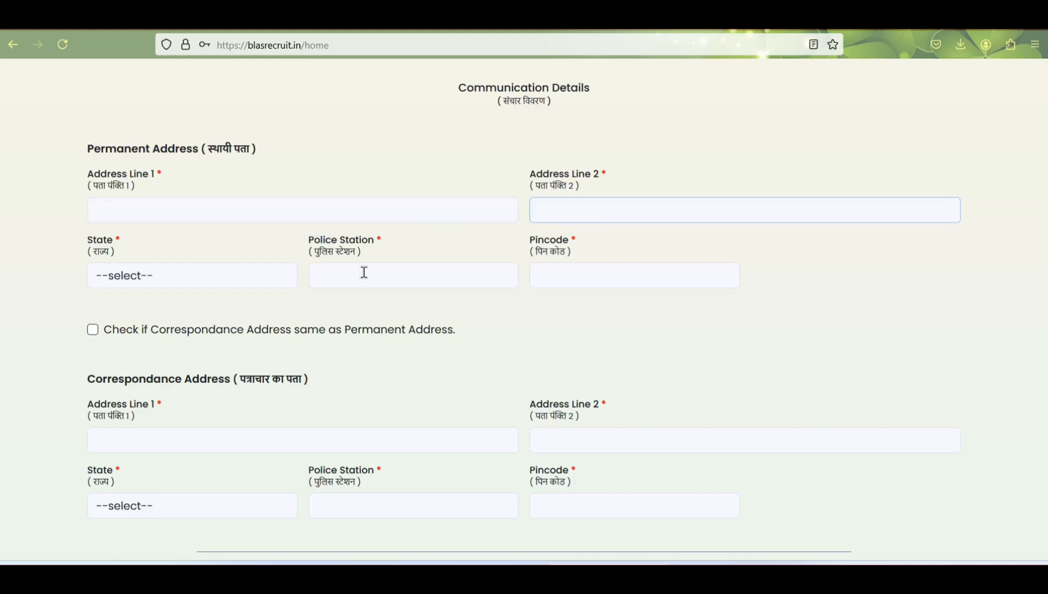
left_click(166, 276)
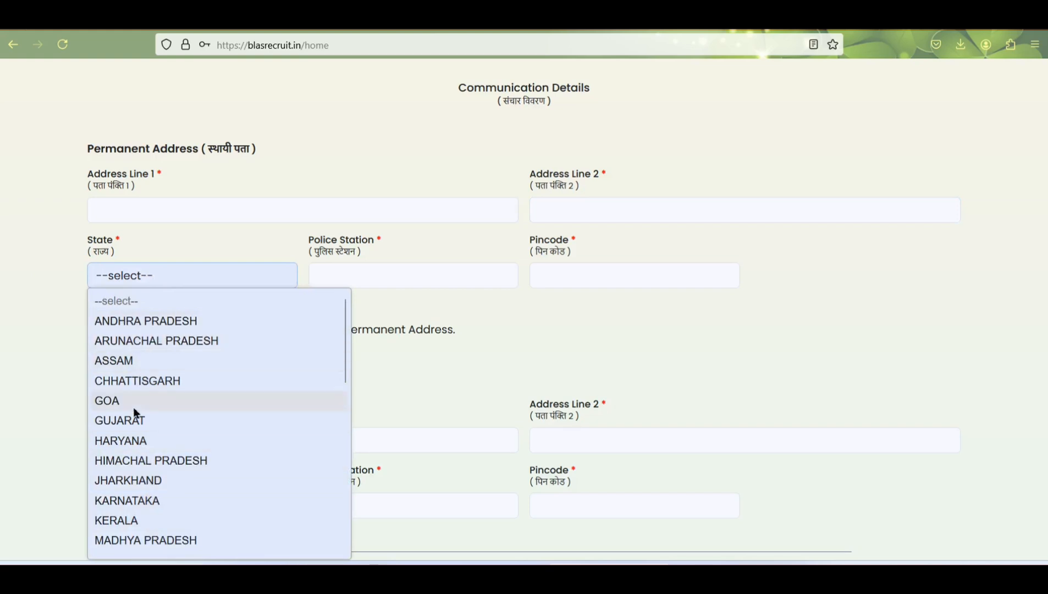
left_click(141, 484)
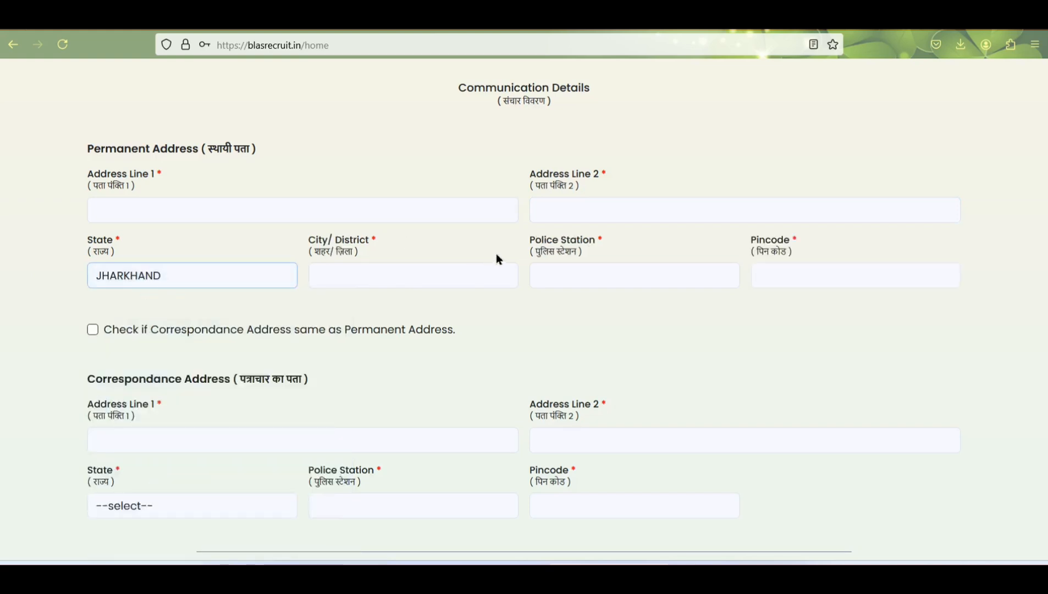
left_click(341, 270)
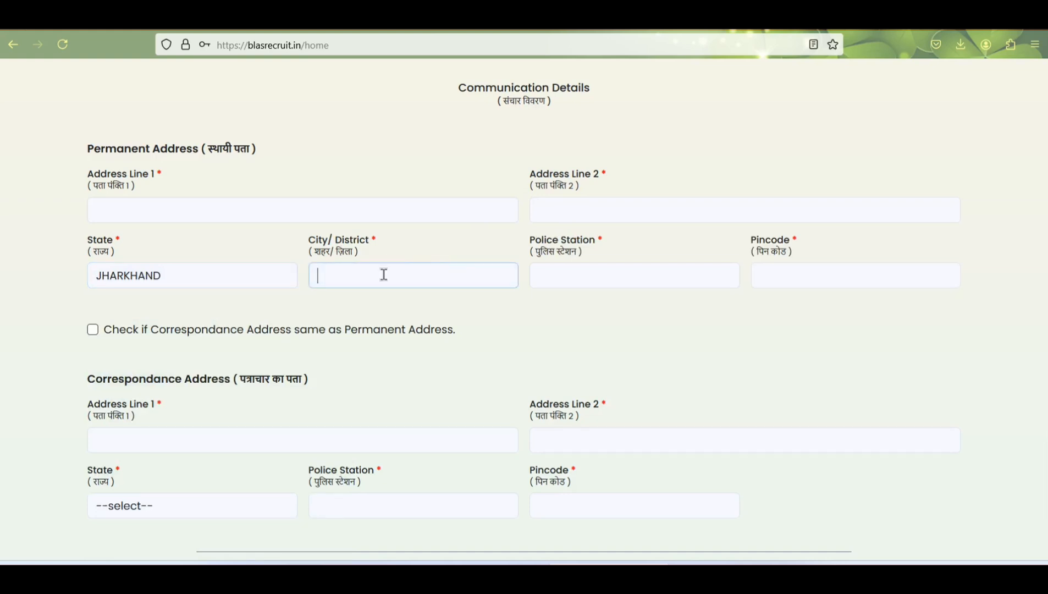
left_click(573, 283)
left_click(795, 279)
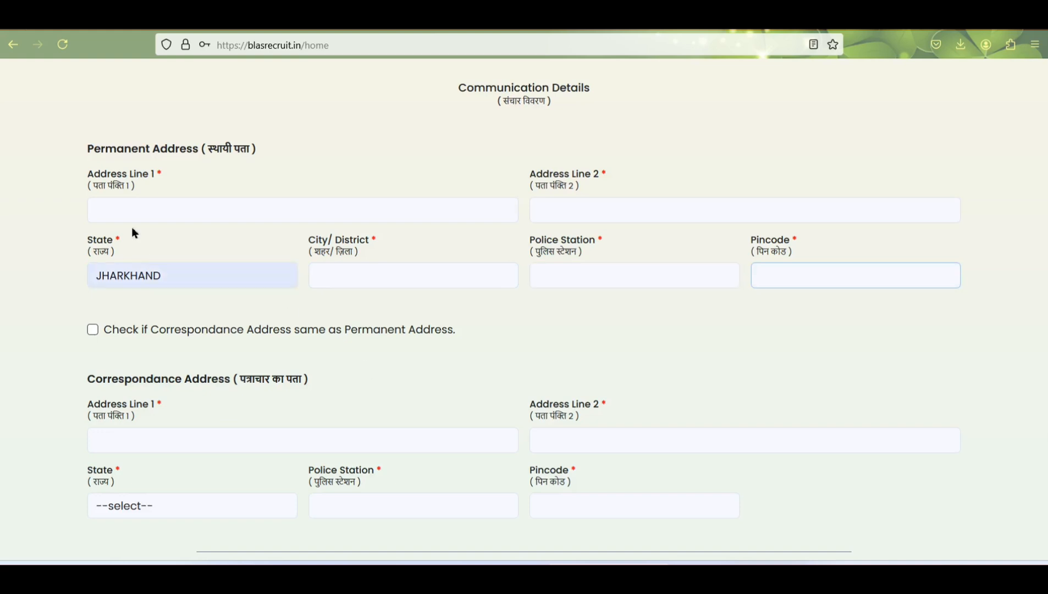
Step: Try to mark the correspondence address as the same as the permanent address, dismissing the alerts and leaving the option unchecked
left_click(92, 330)
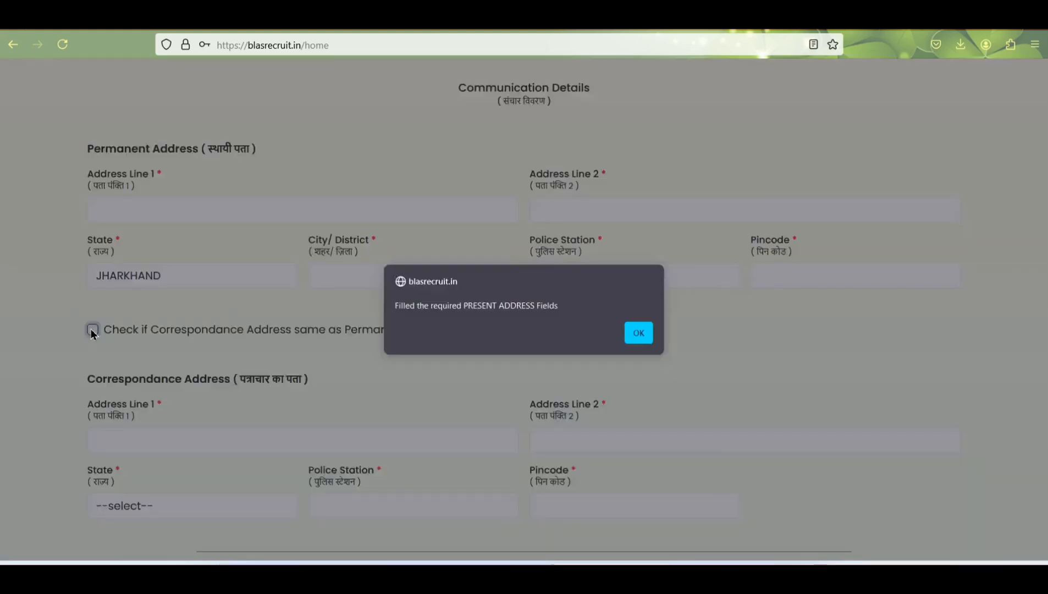
left_click(627, 333)
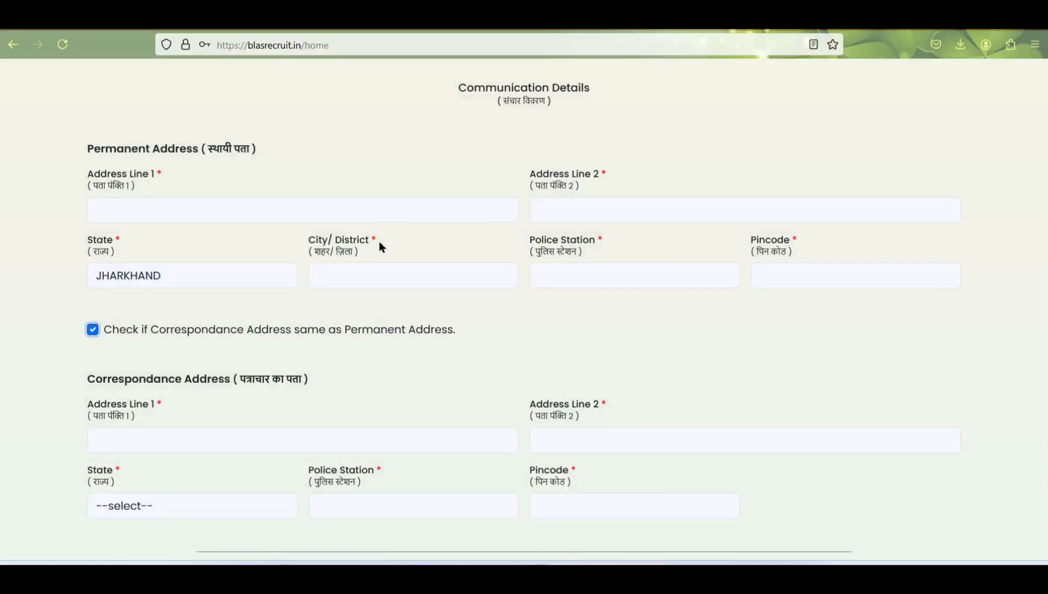
left_click(92, 329)
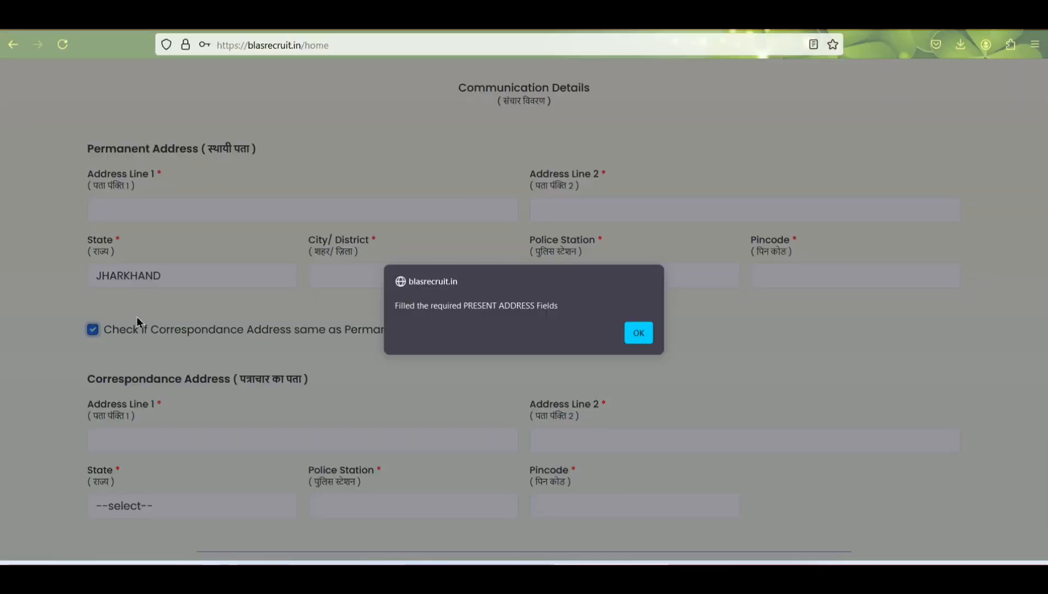
left_click(639, 334)
Step: Proceed from the communication details to the document upload page and review the size and format requirements of the listed documents
scroll(550, 421, "down", 2)
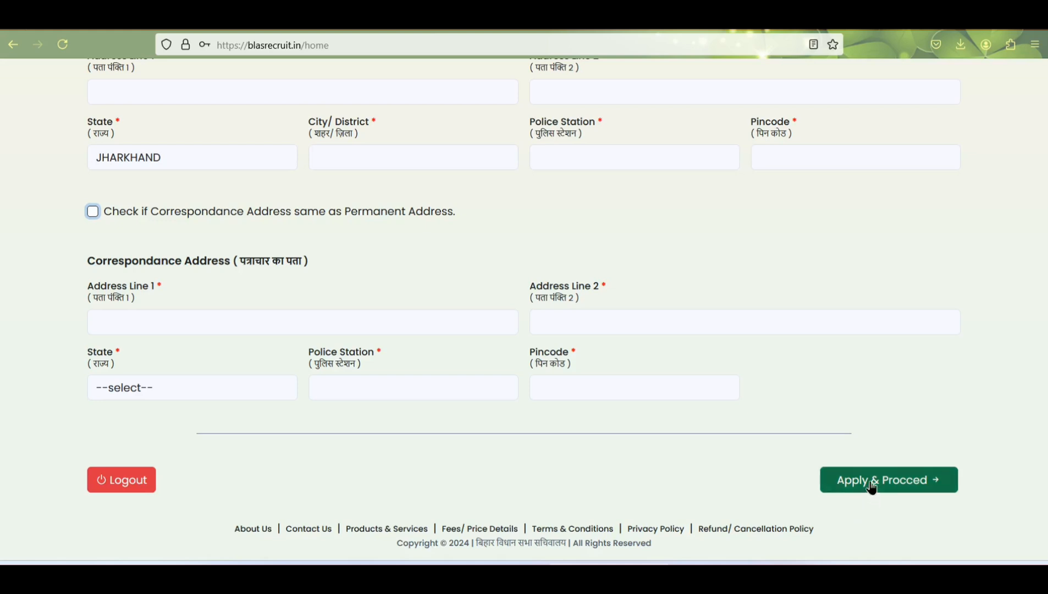
left_click(644, 481)
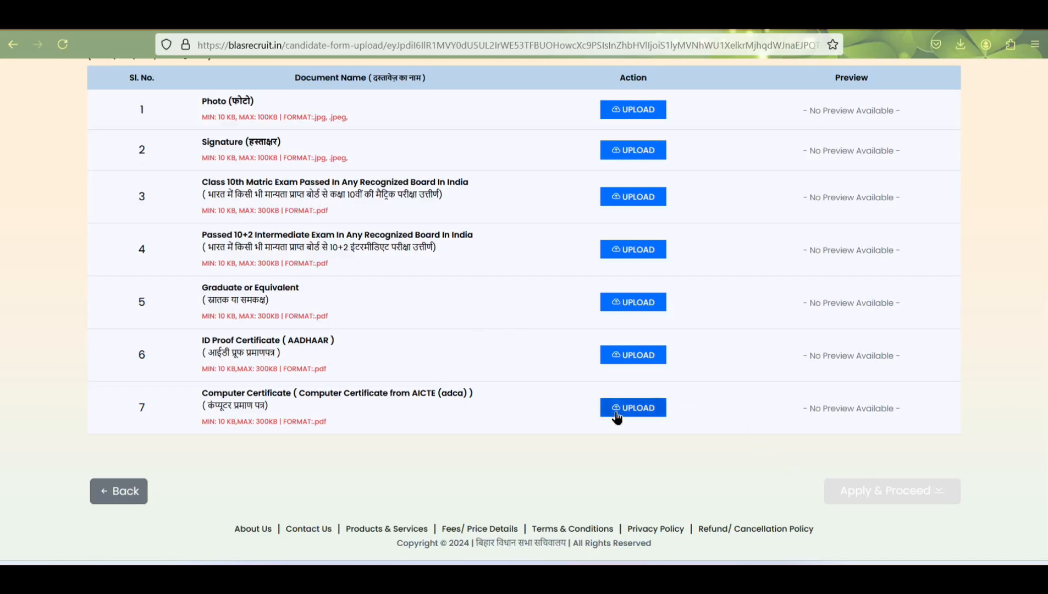
scroll(484, 310, "up", 1)
scroll(486, 315, "up", 2)
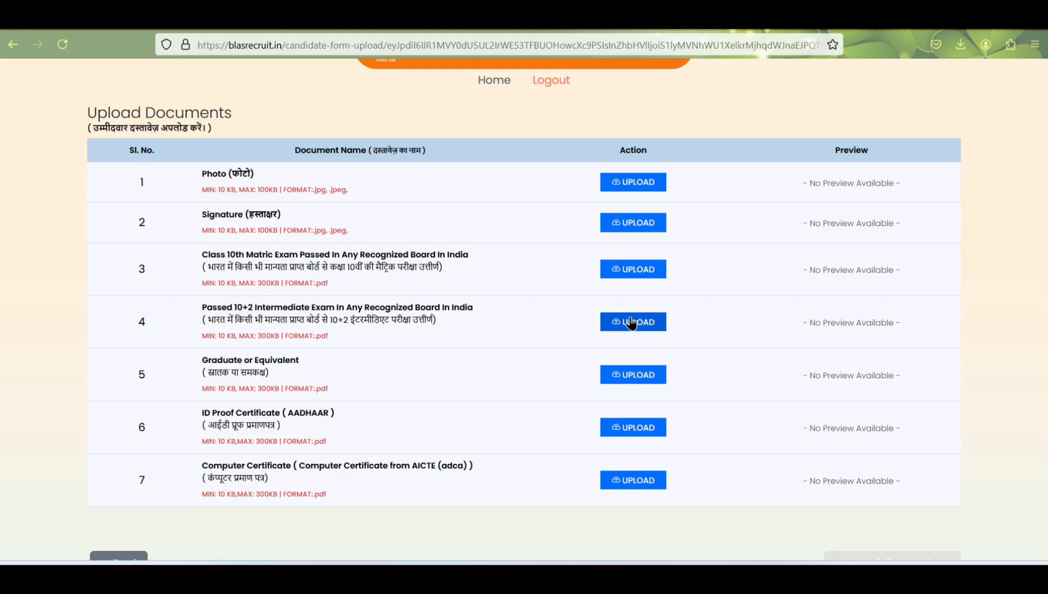
scroll(187, 296, "down", 2)
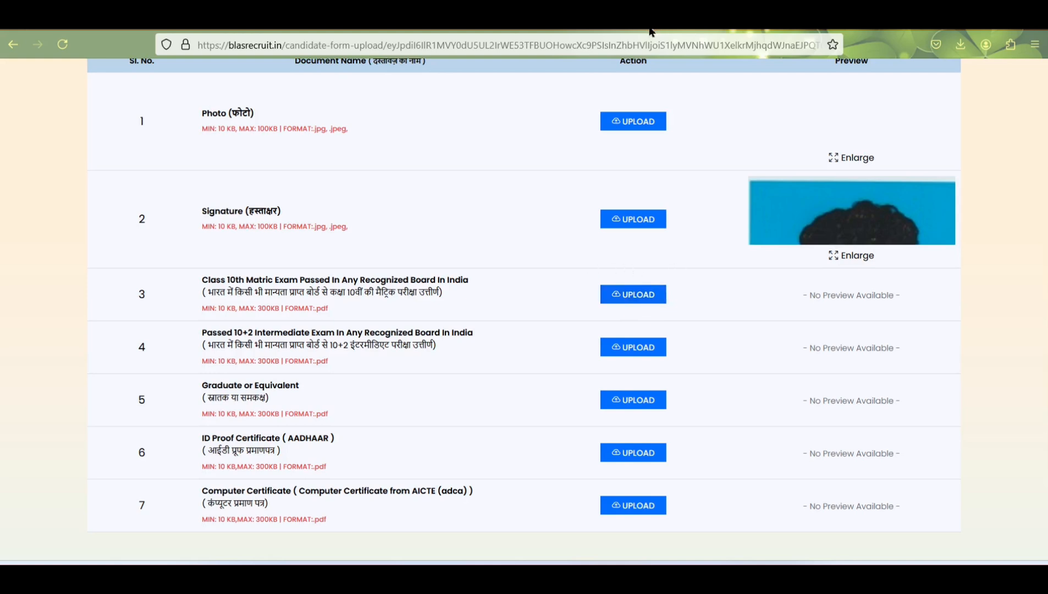
Step: Open ilovepdf.com in a new browser tab and go to its JPG to PDF tool
key("ctrl+t")
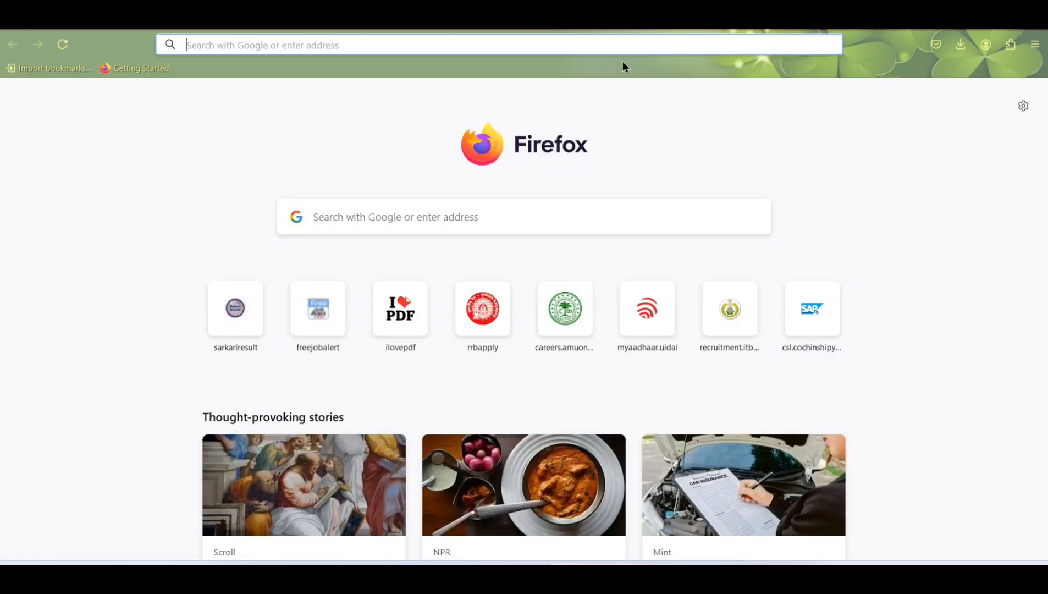
left_click(504, 218)
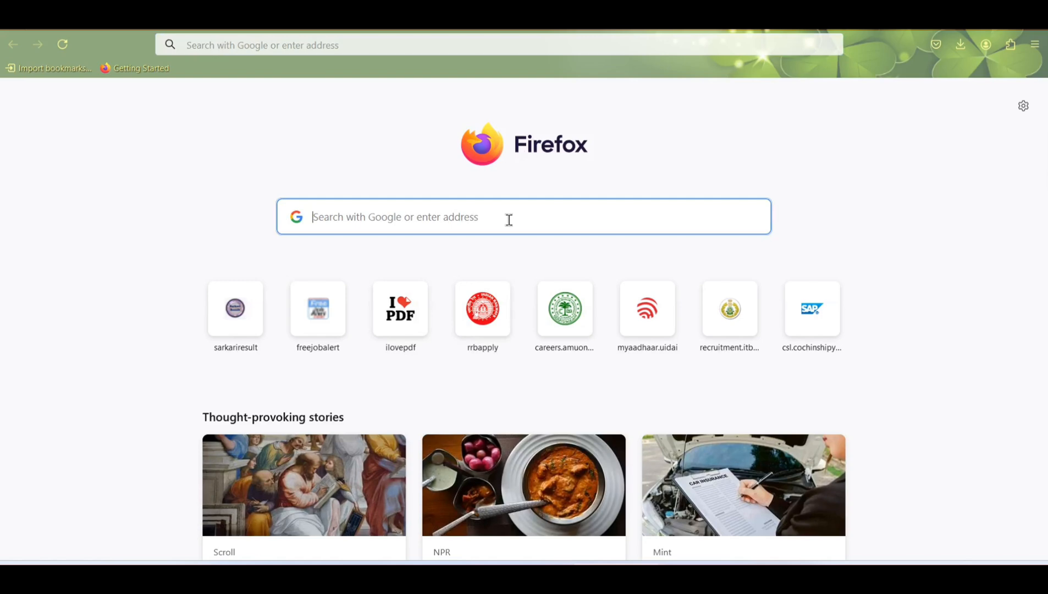
type("ILOvepdf.com/")
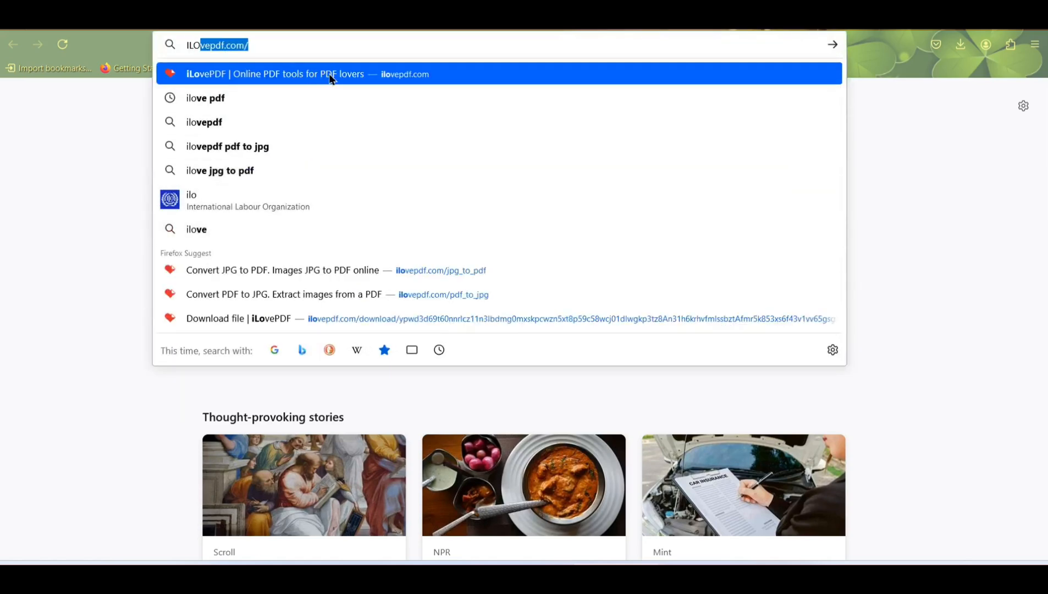
left_click(369, 70)
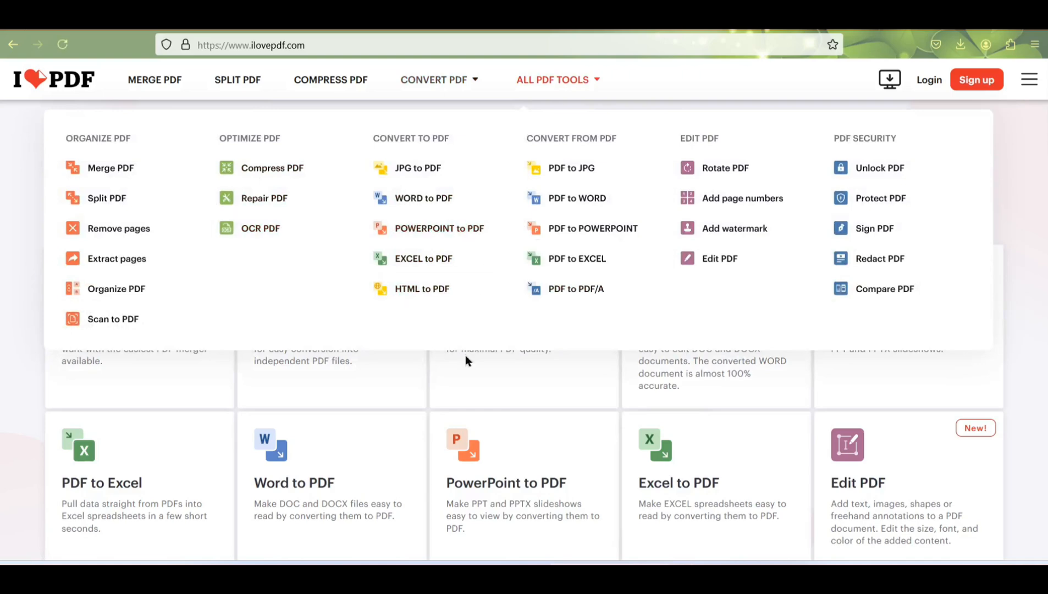
scroll(396, 381, "down", 5)
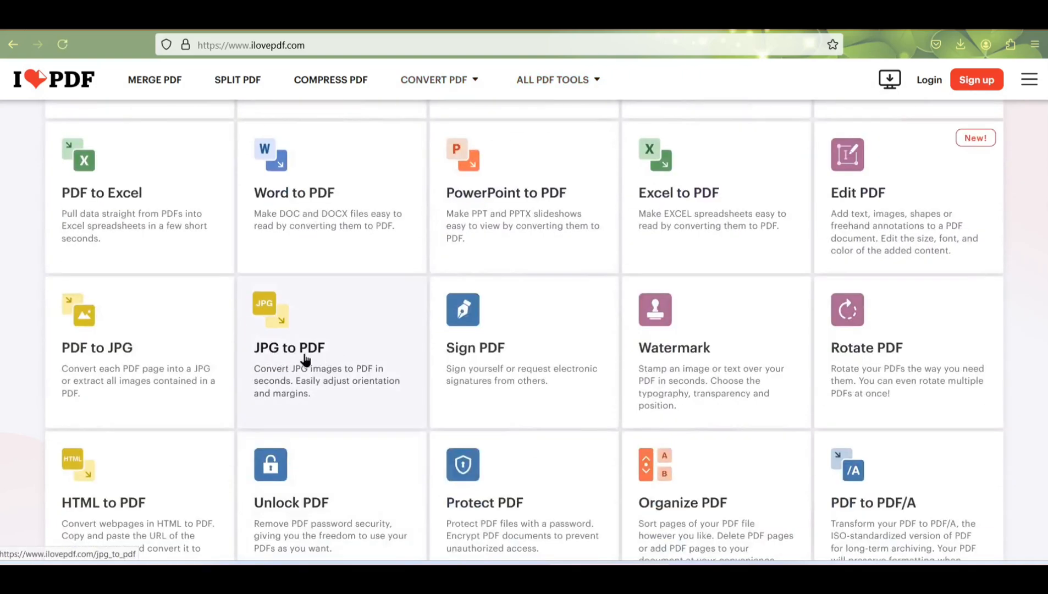
left_click(385, 281)
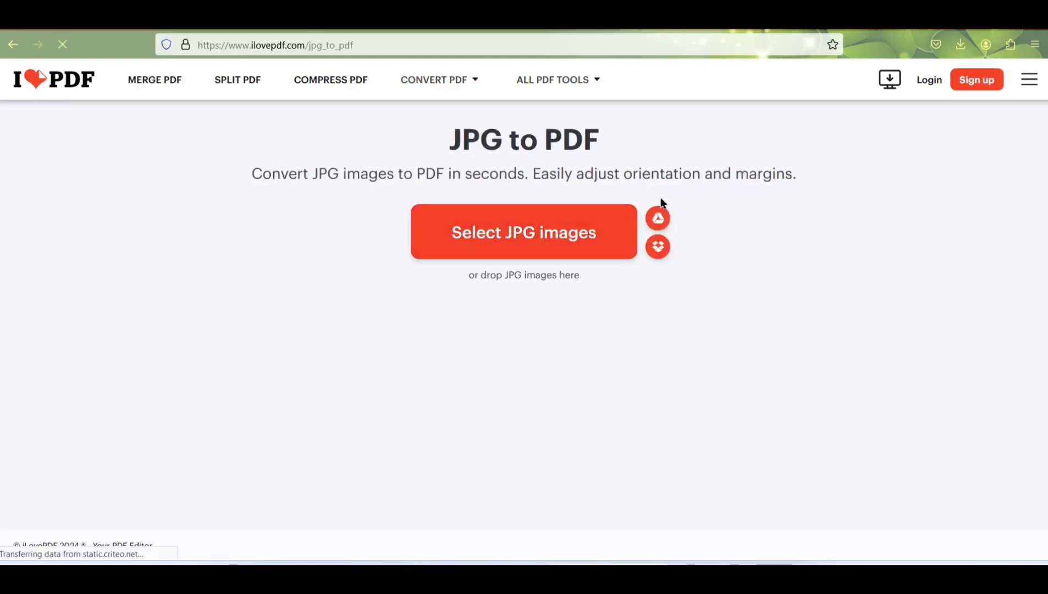
Step: Convert i.jpg from the Scanned Documents folder to an A4 portrait PDF without margin and download it
left_click(535, 230)
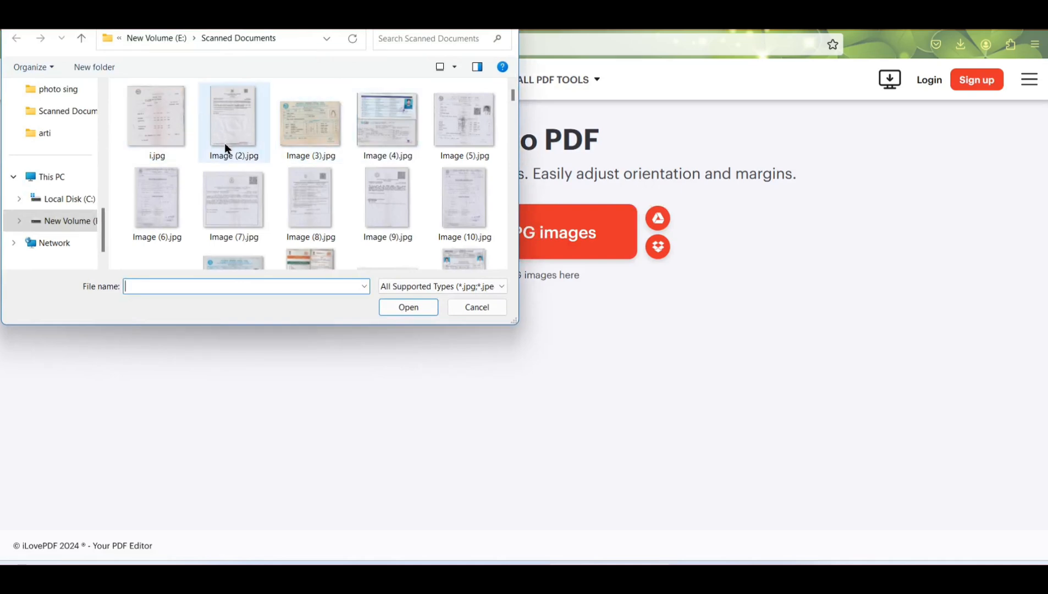
double_click(164, 123)
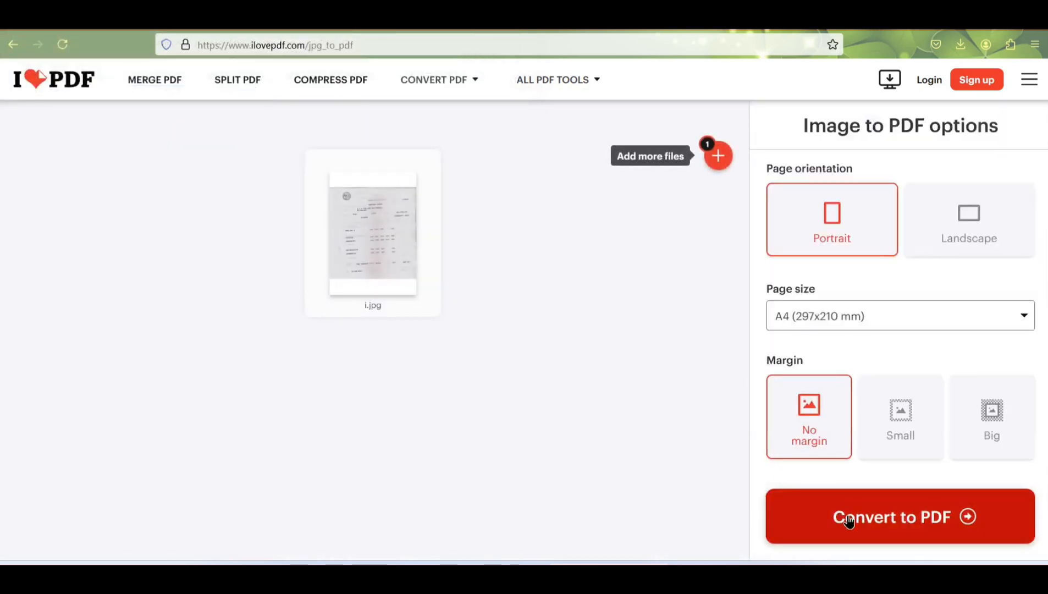
left_click(848, 519)
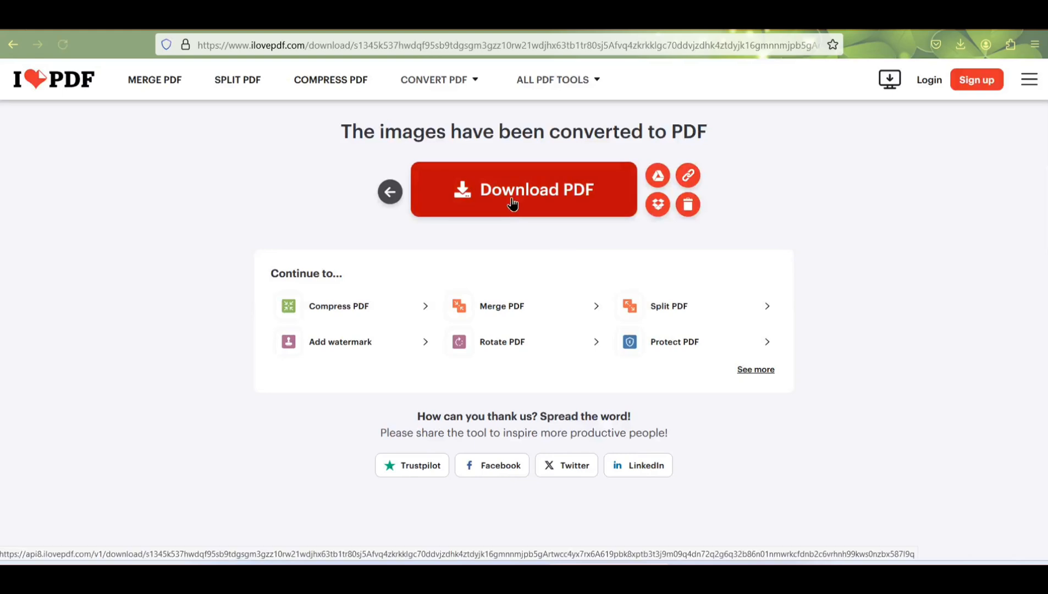
left_click(512, 203)
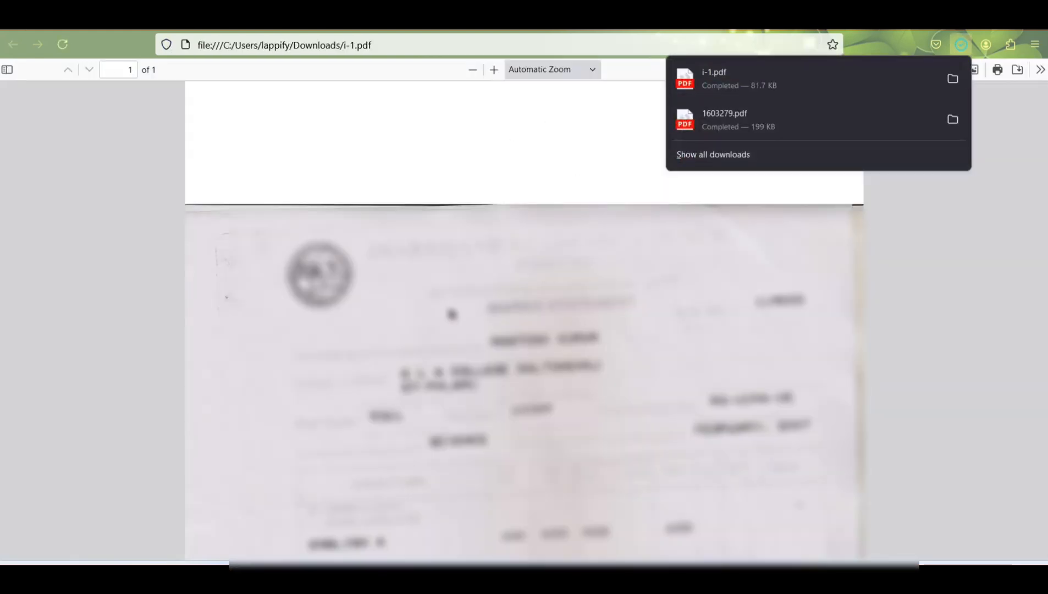
Step: Look over the downloaded i-1.pdf and return to the recruitment portal's document upload page
left_click(933, 313)
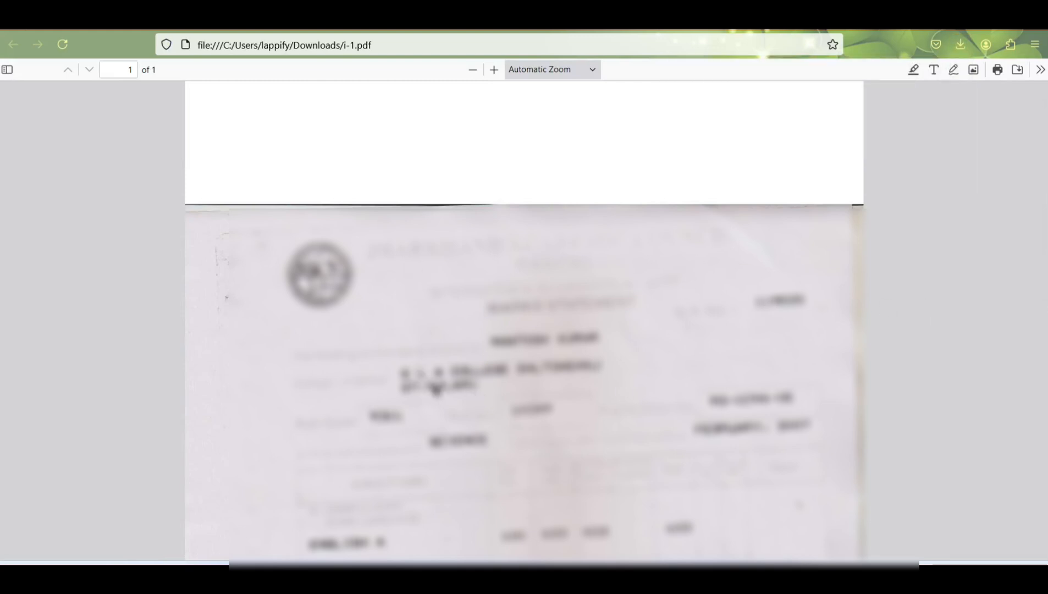
scroll(445, 399, "down", 3)
scroll(459, 404, "up", 2)
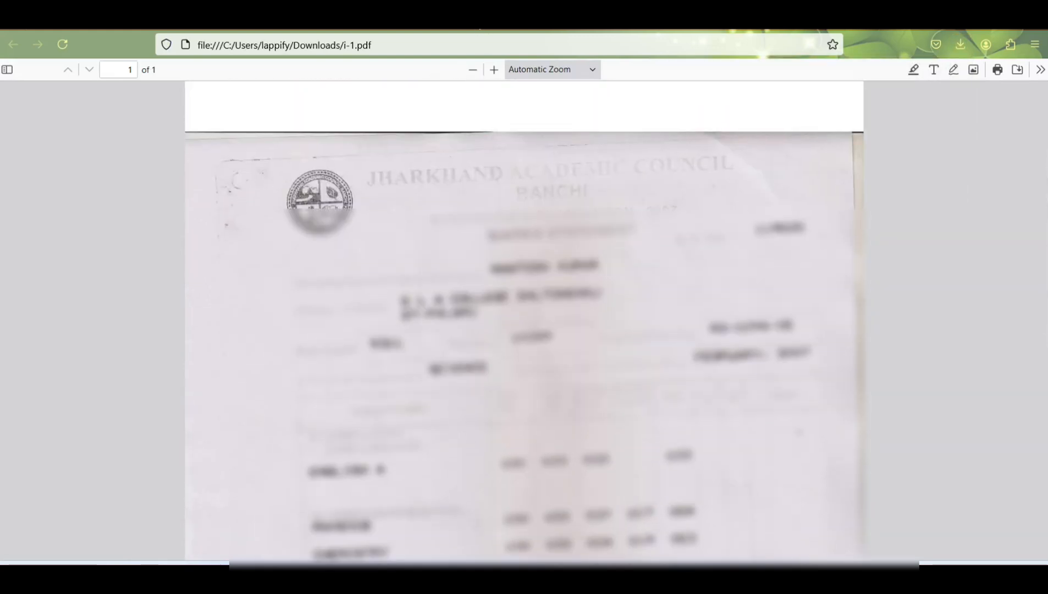
left_click(475, 18)
Step: Check the previews of all seven uploaded documents and proceed to the form preview
scroll(839, 275, "up", 2)
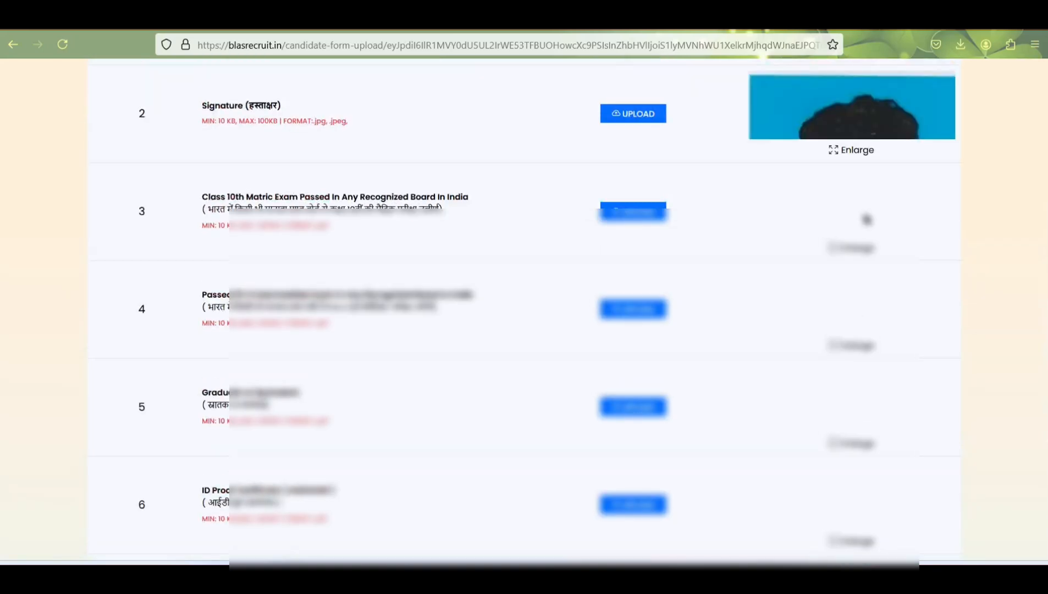
scroll(847, 215, "up", 2)
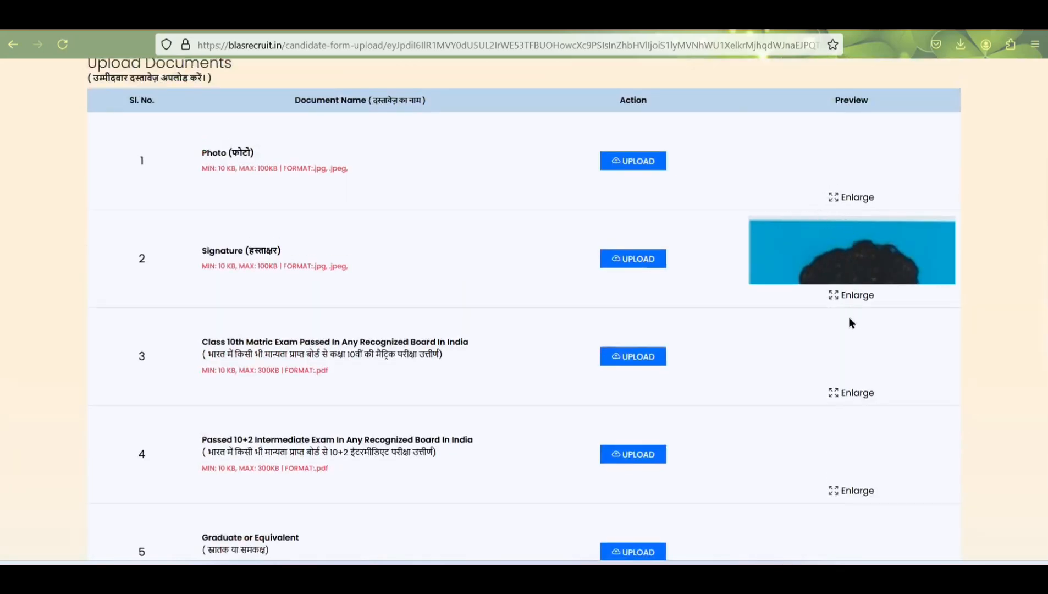
scroll(857, 344, "down", 2)
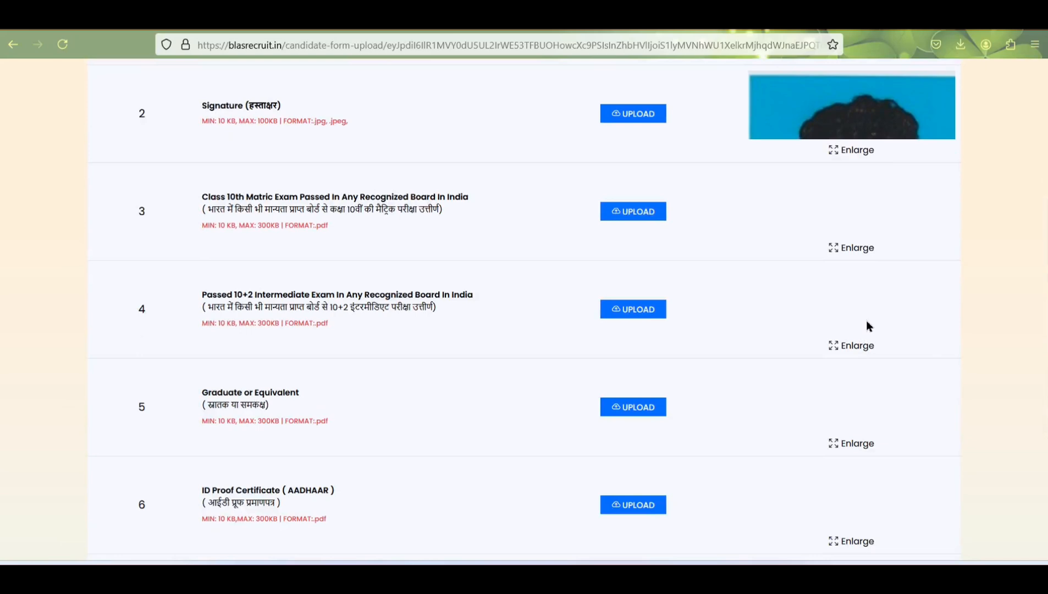
scroll(869, 286, "down", 2)
scroll(880, 339, "down", 1)
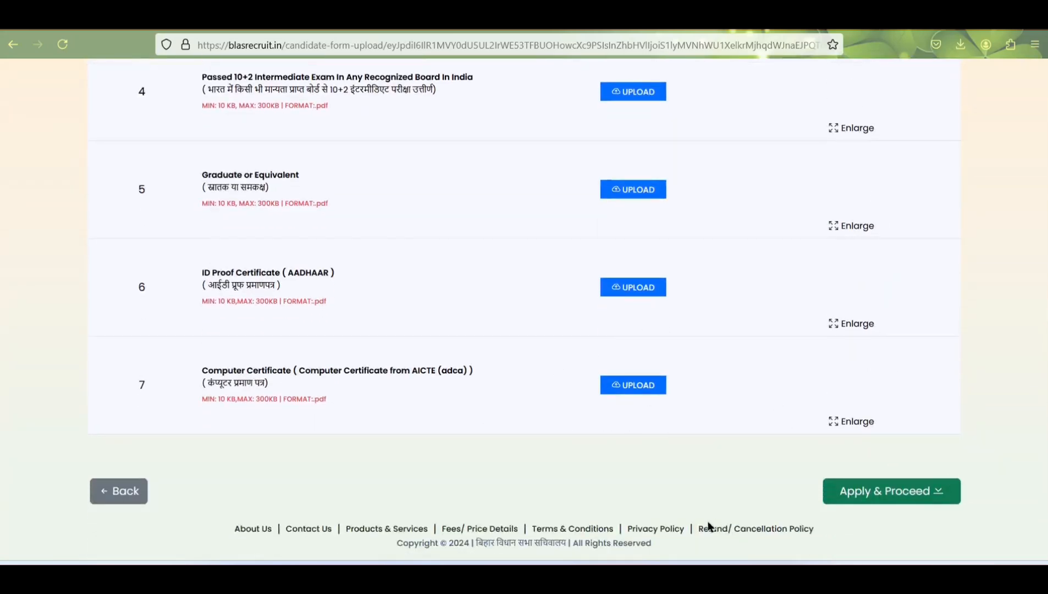
left_click(878, 504)
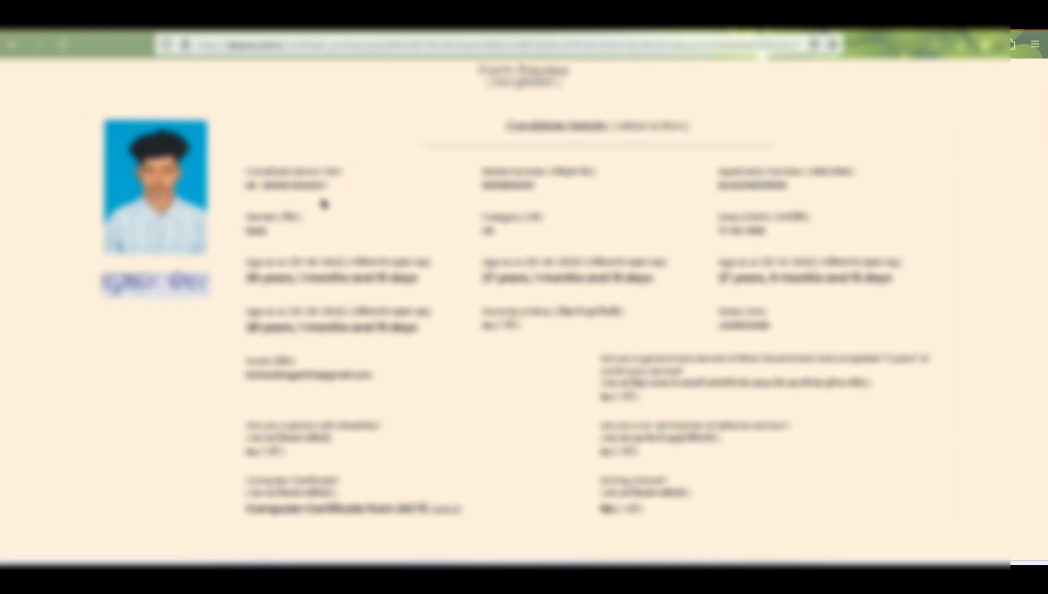
Step: Review the form preview from the candidate, personal, qualification, questionnaire and communication details through the uploaded documents to the declaration
scroll(324, 204, "down", 4)
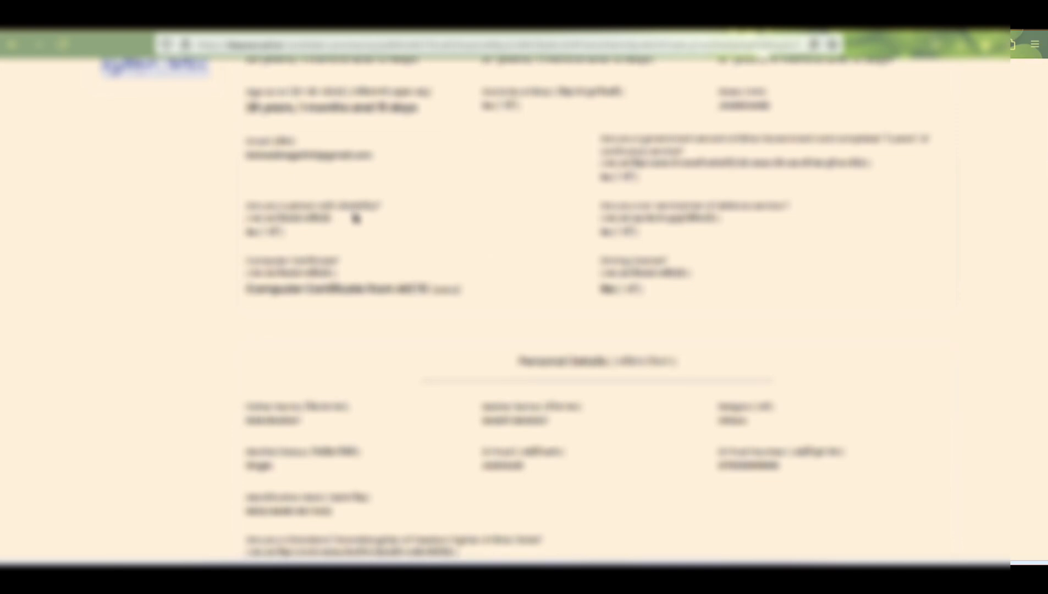
scroll(357, 218, "down", 7)
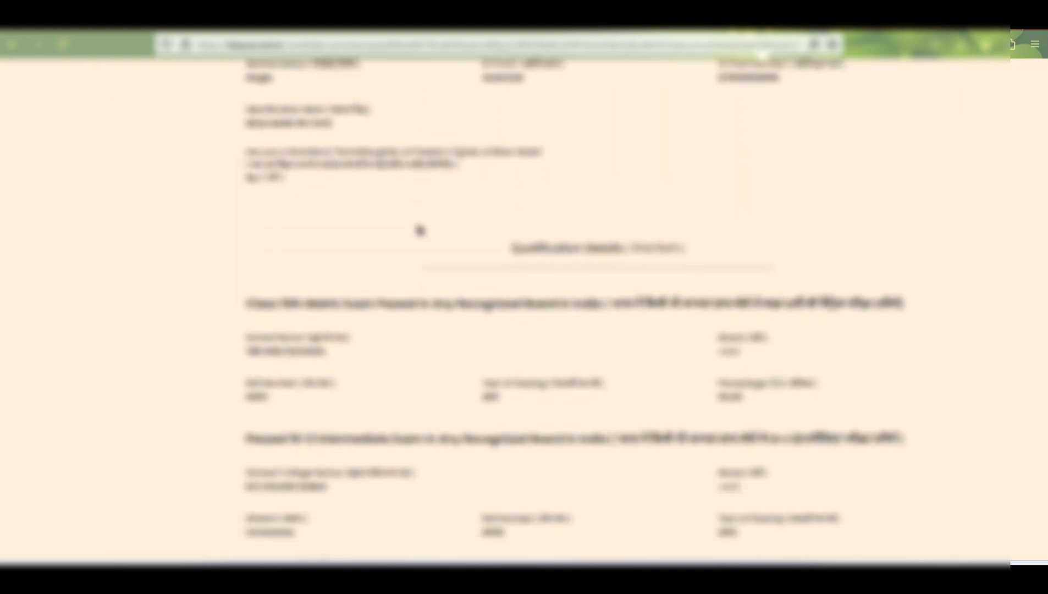
scroll(420, 230, "down", 7)
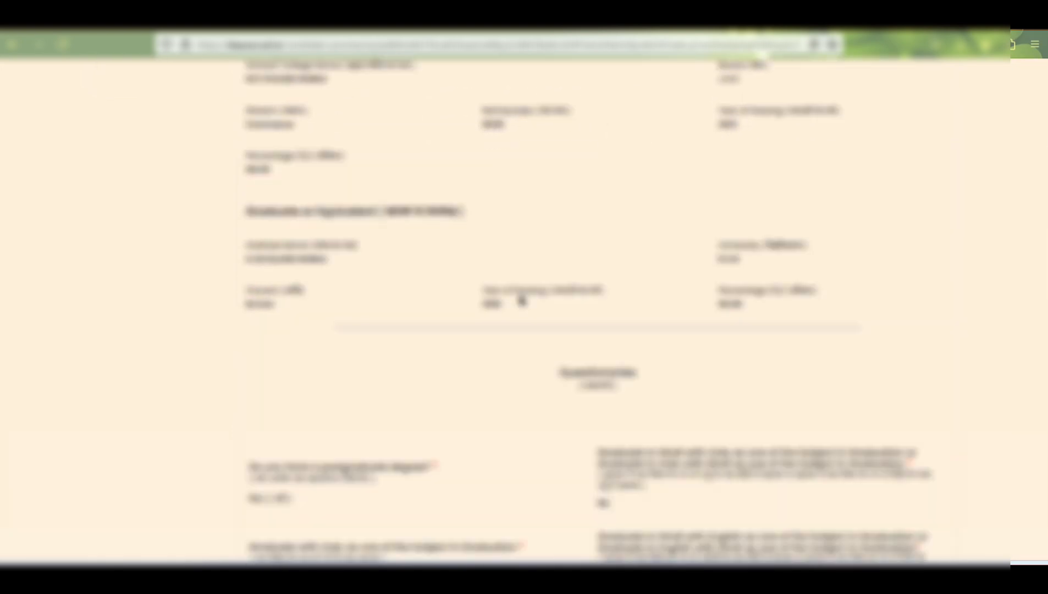
scroll(480, 290, "down", 1)
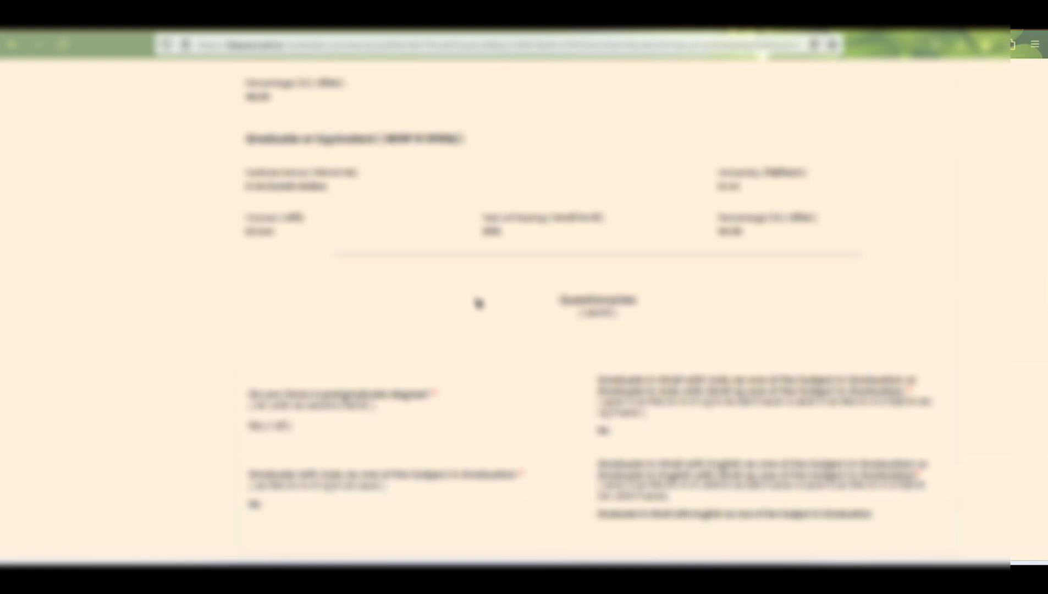
scroll(480, 303, "down", 7)
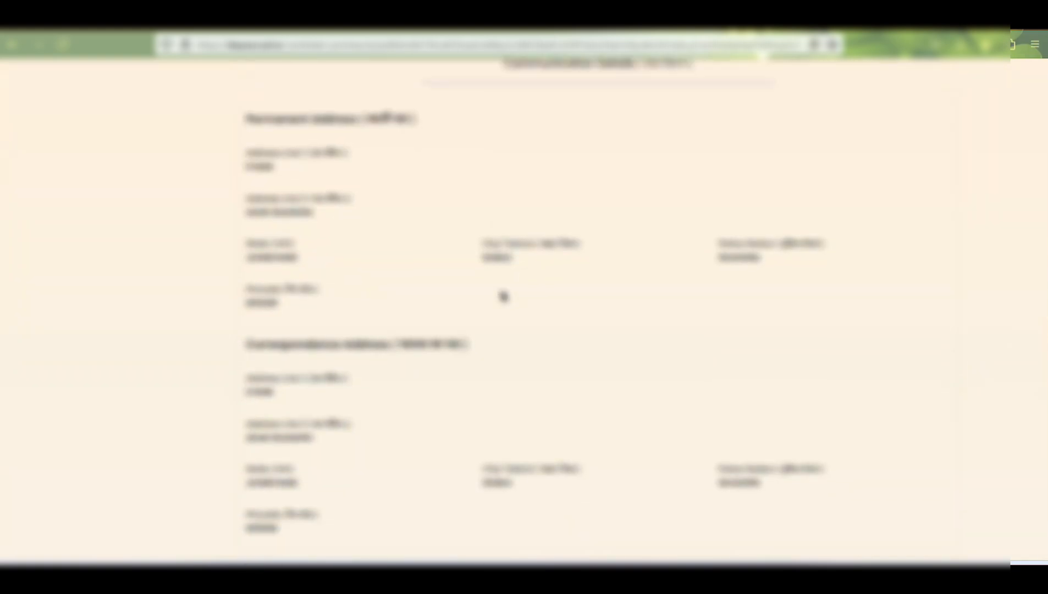
scroll(503, 297, "down", 7)
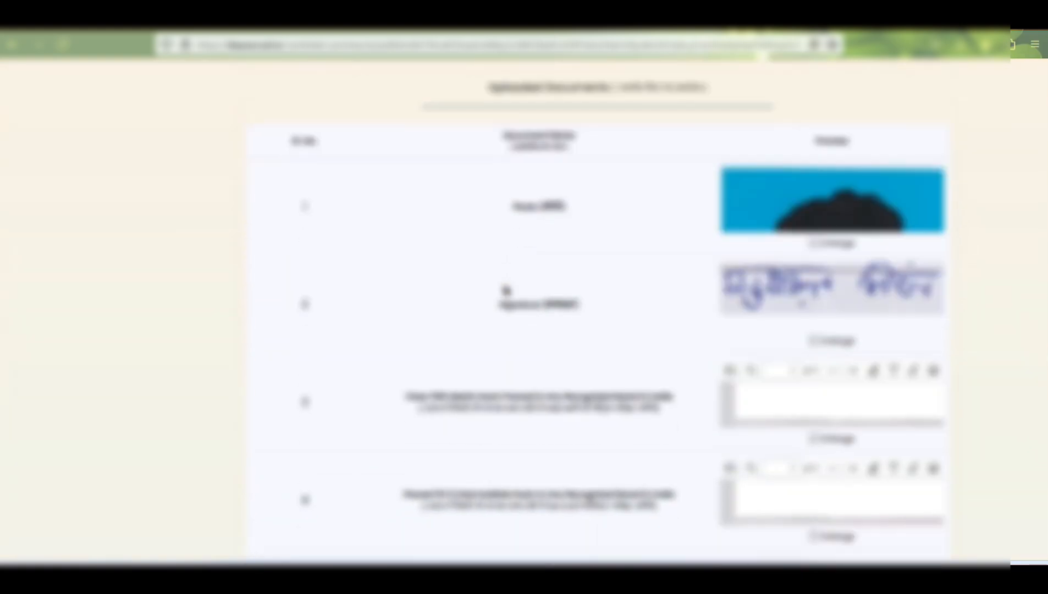
scroll(726, 275, "down", 3)
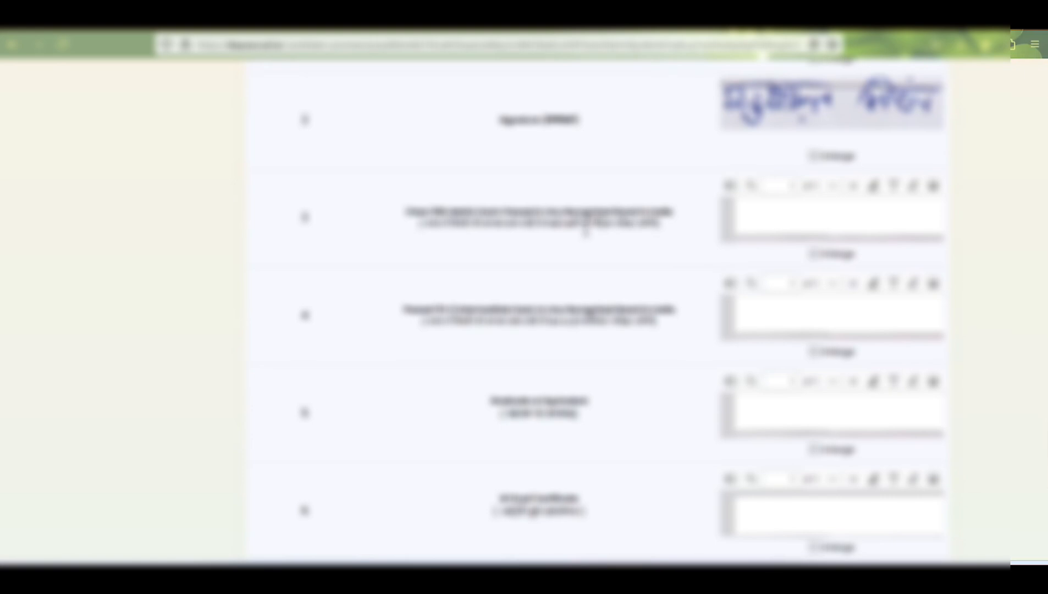
scroll(586, 232, "down", 2)
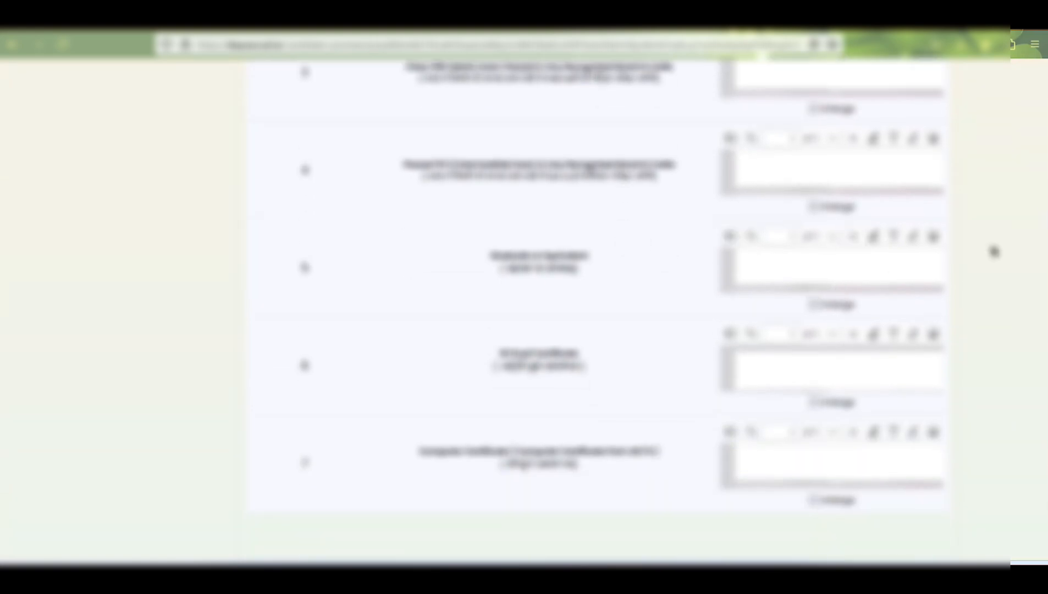
scroll(547, 297, "down", 1)
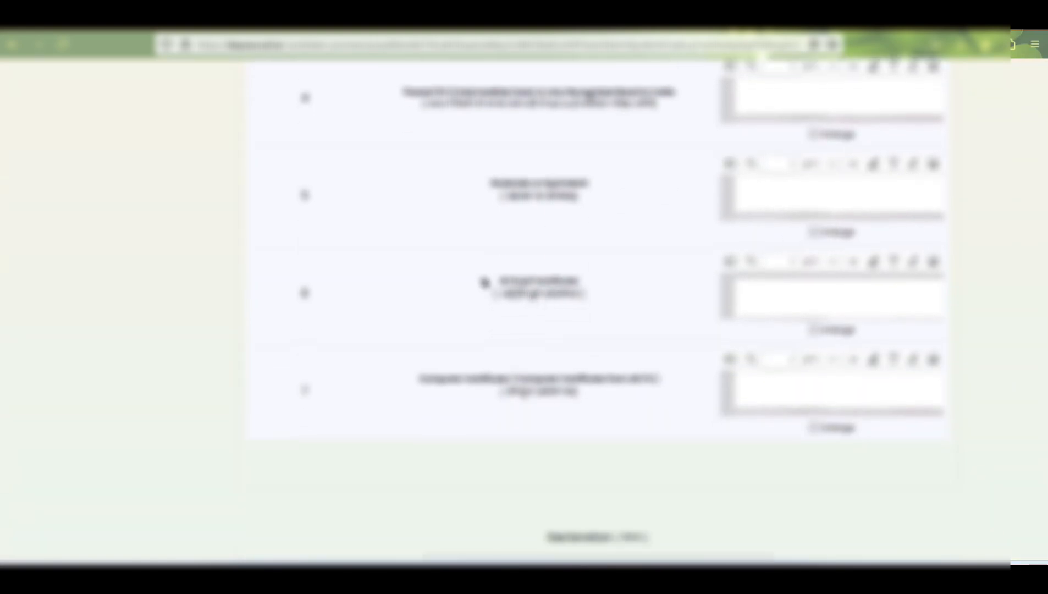
scroll(509, 242, "down", 2)
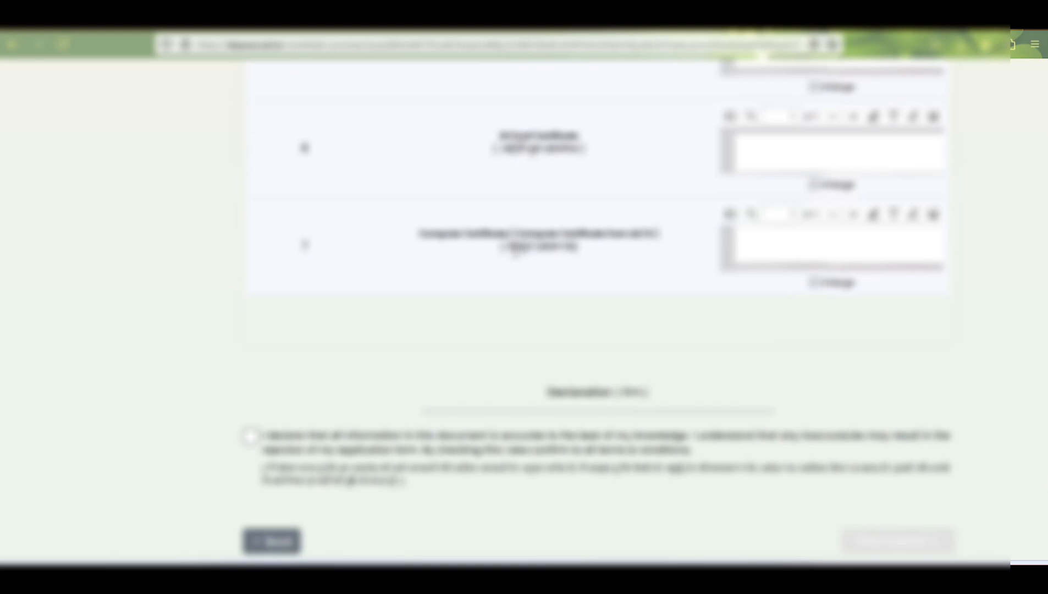
scroll(515, 248, "down", 1)
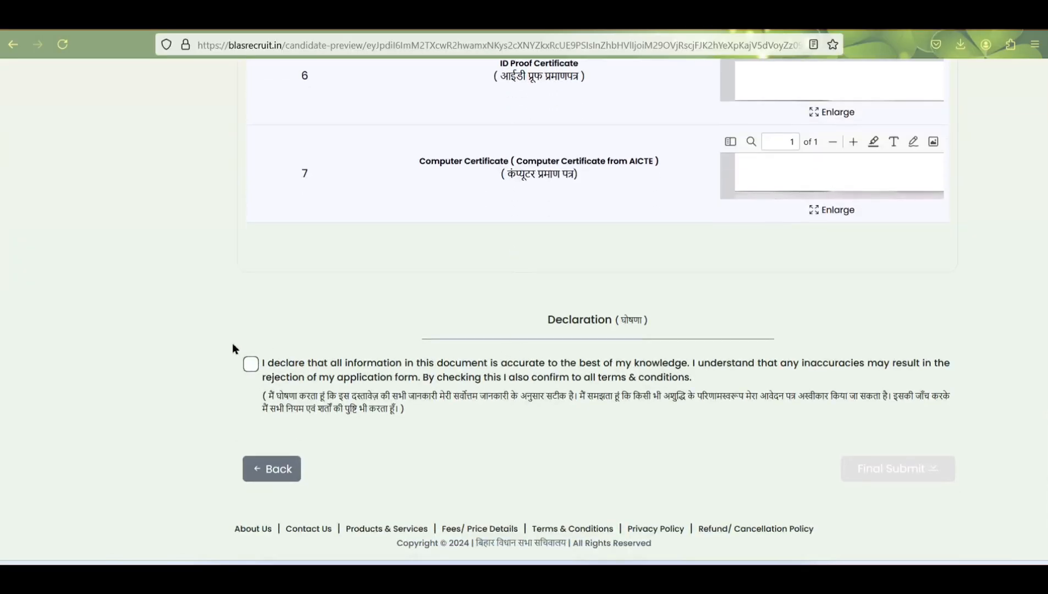
Step: Accept the declaration that all information is accurate and make the final submission of the application form
left_click(252, 365)
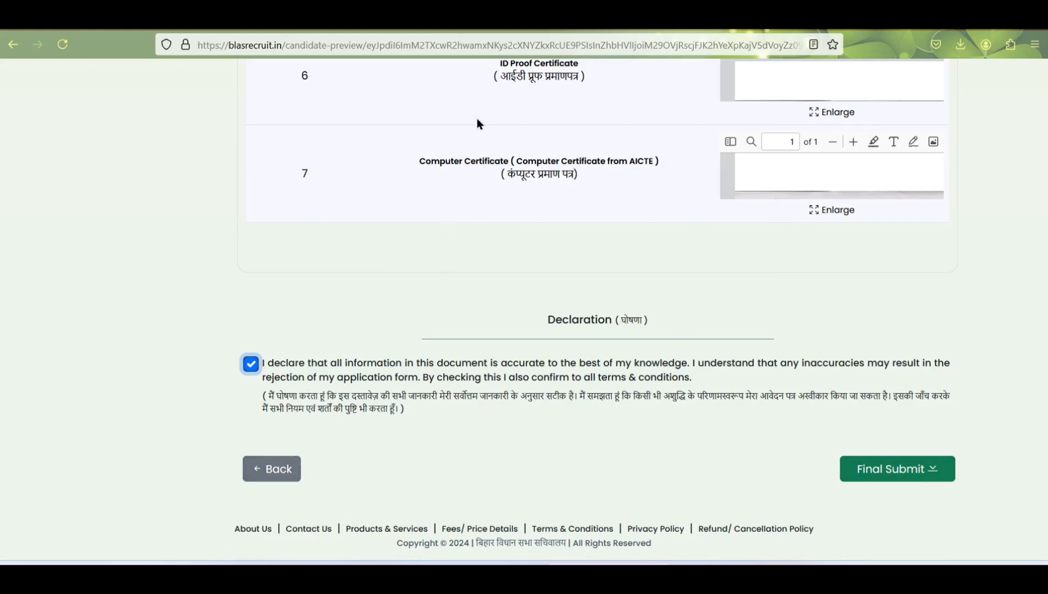
left_click(888, 478)
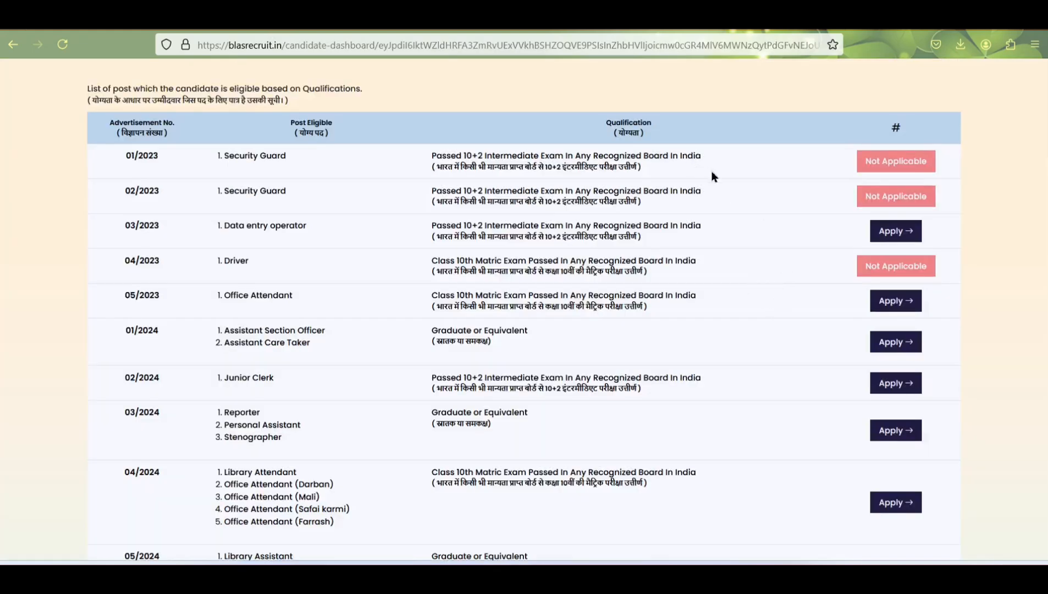
Step: Apply for the Data entry operator post under advertisement 03/2023, select it in the preference list and proceed to payment
scroll(491, 227, "up", 3)
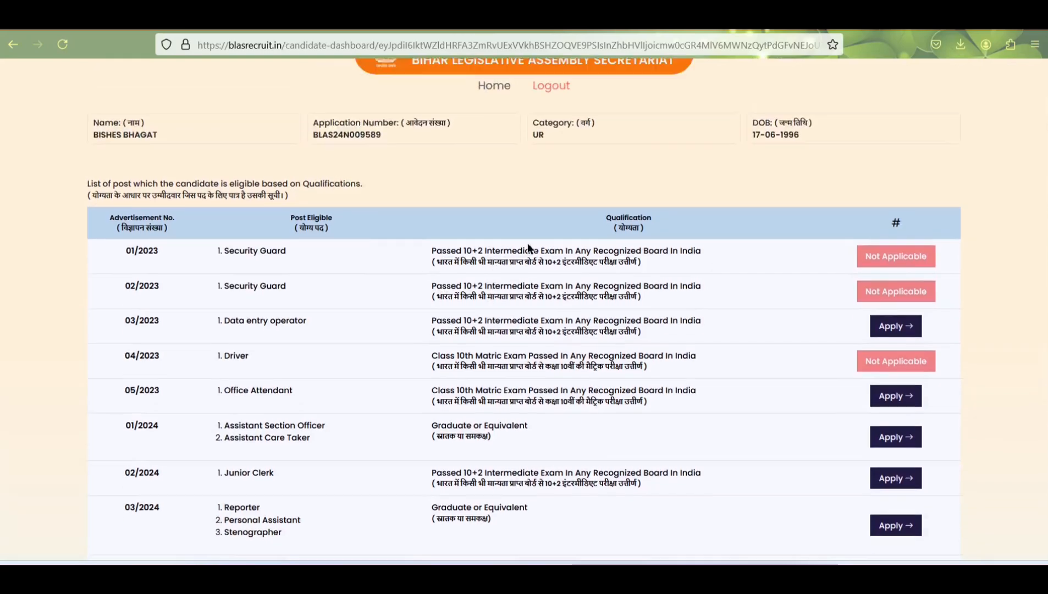
scroll(654, 336, "down", 1)
scroll(668, 341, "down", 2)
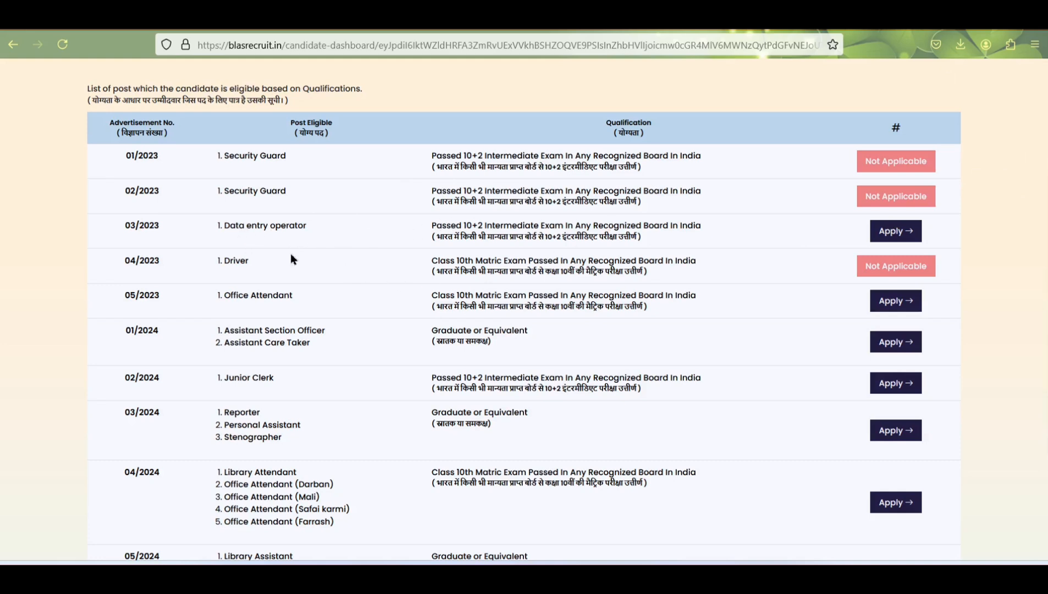
left_click(906, 233)
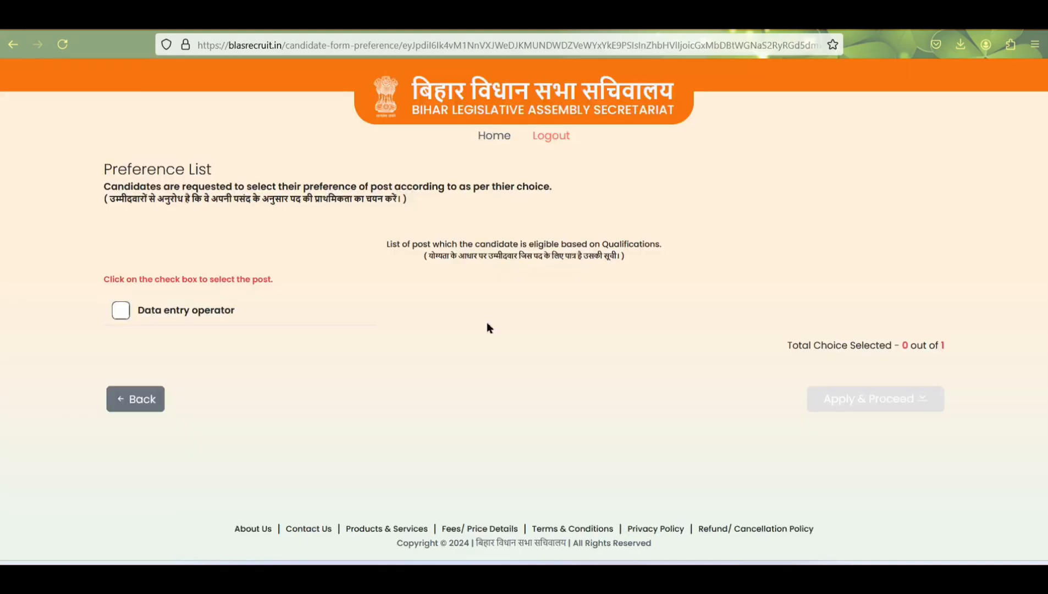
left_click(122, 311)
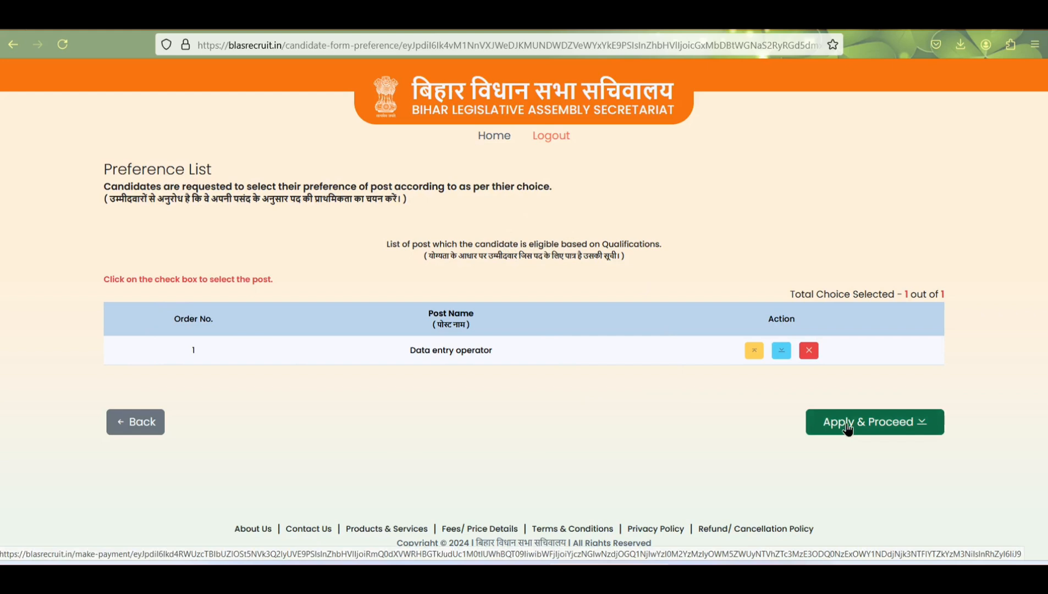
left_click(887, 431)
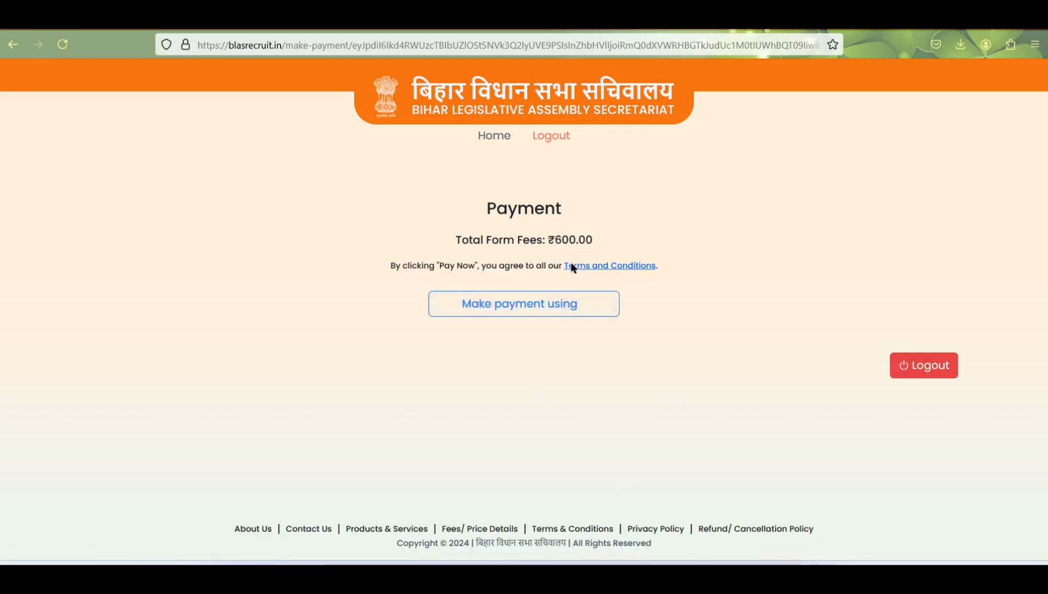
Step: Start the form fee payment, check the card and net banking forms, and choose Credit / Debit Cards as the payment method
left_click(564, 309)
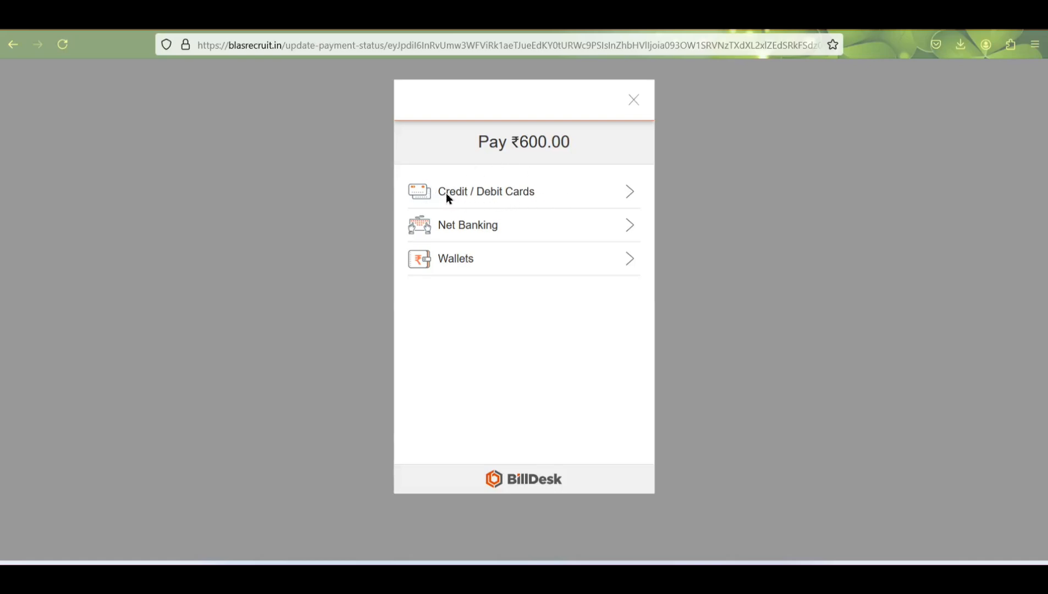
left_click(598, 196)
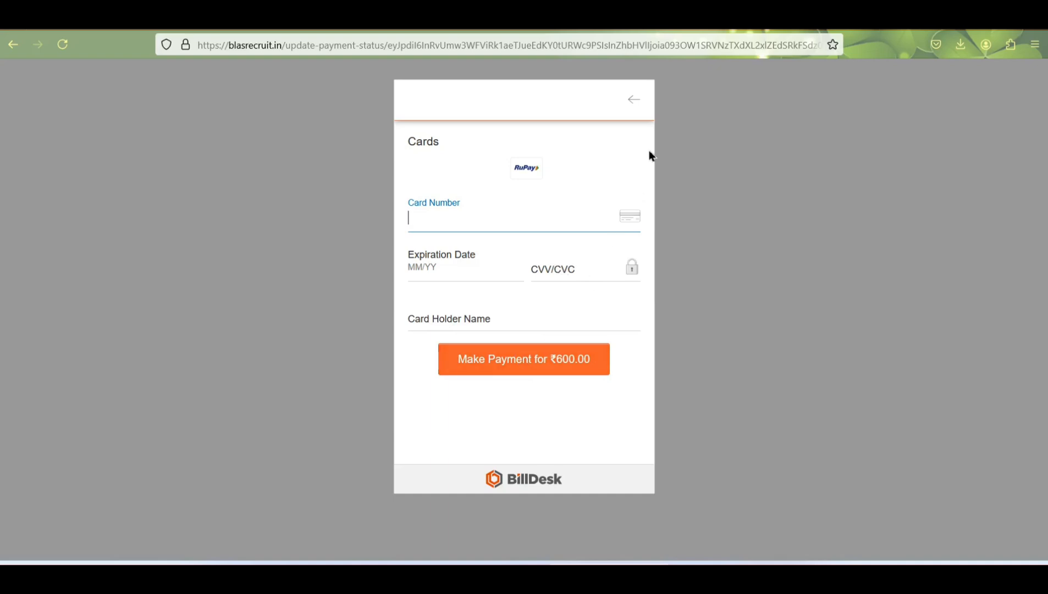
left_click(633, 103)
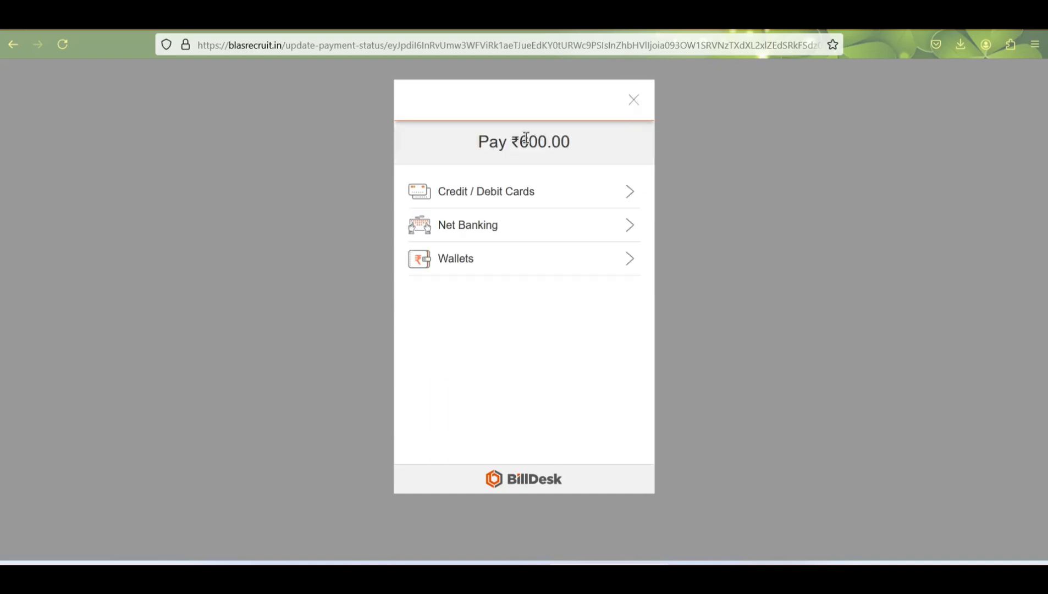
left_click(615, 225)
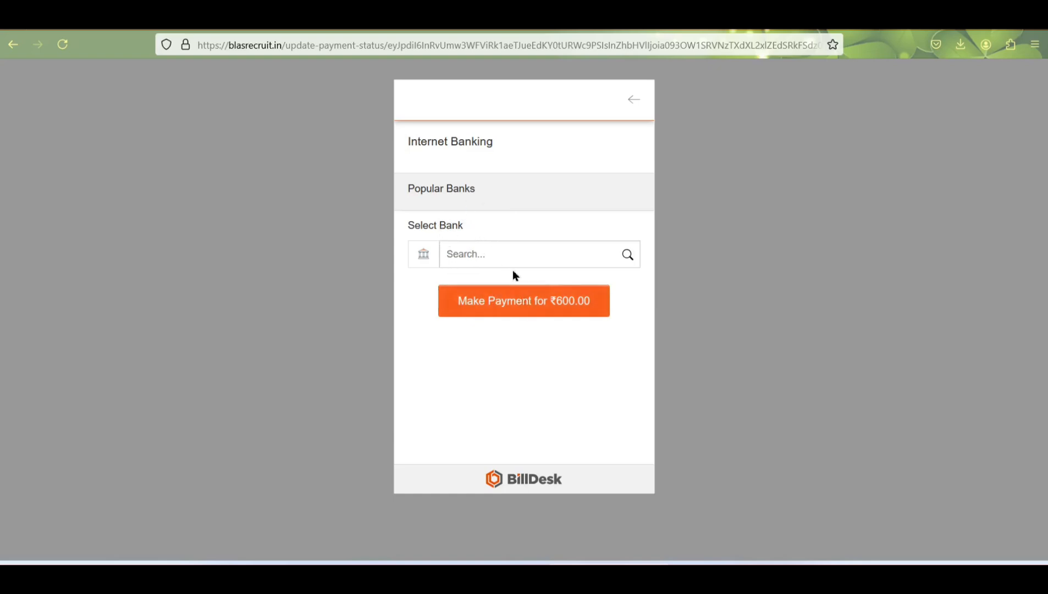
left_click(630, 106)
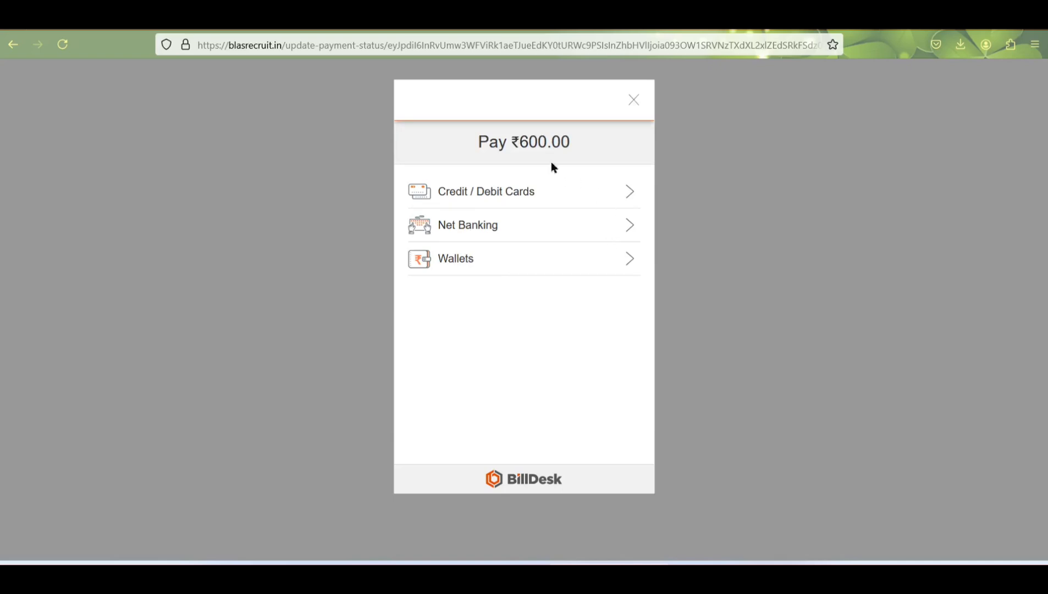
left_click(551, 192)
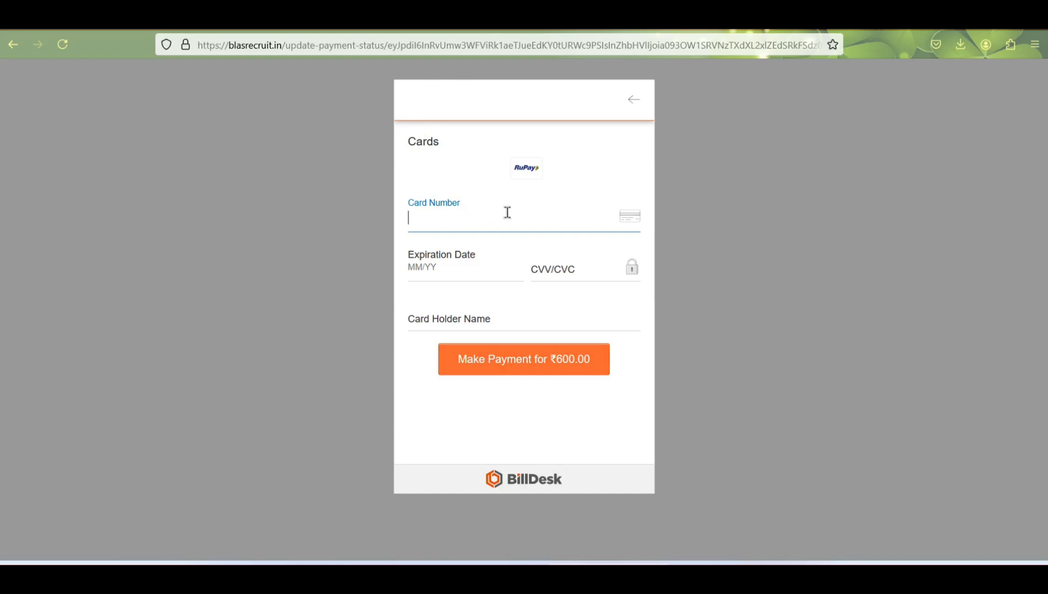
left_click(698, 317)
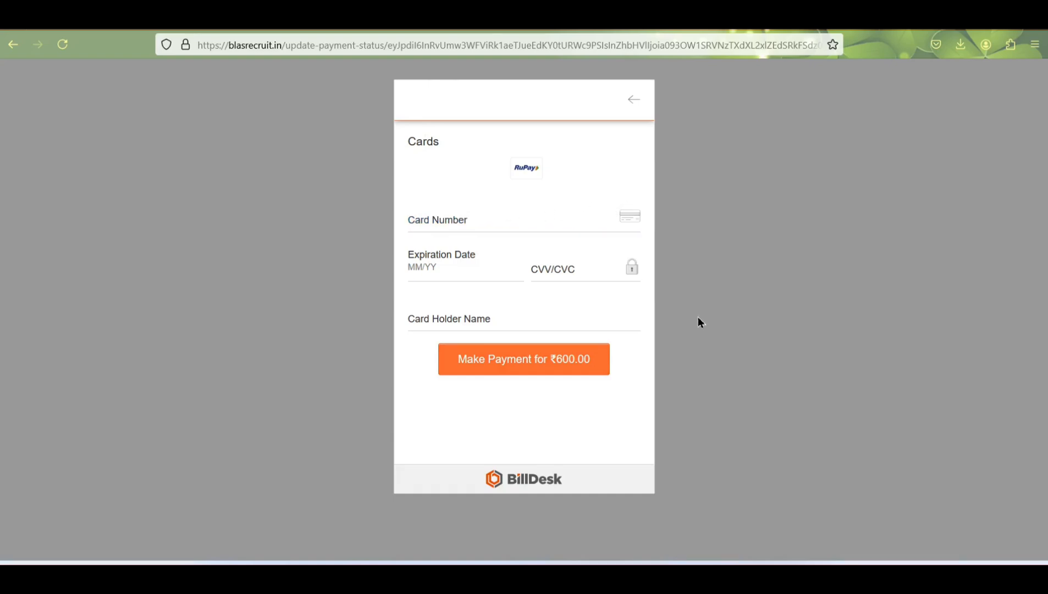